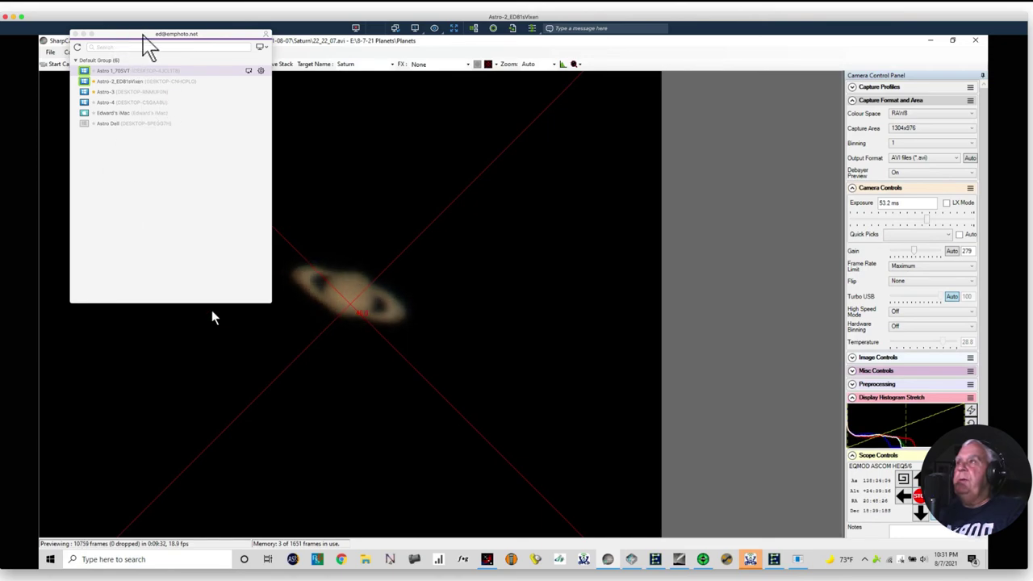
Step: Dismiss the remote-desktop connection list covering SharpCap's live Saturn preview
{"action": "left_click", "coordinate": [283, 52]}
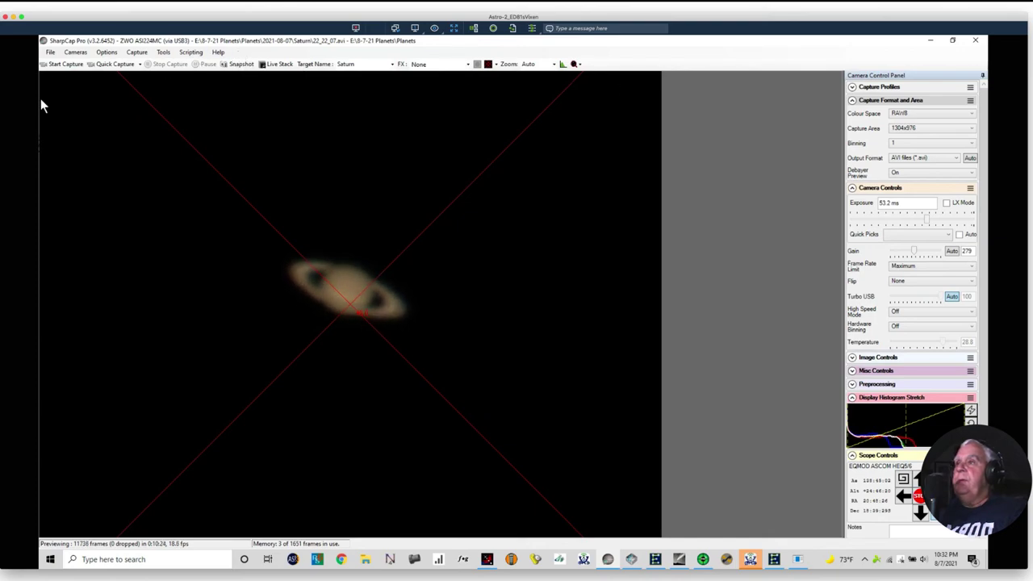
Step: Start a 5000-frame Quick Capture of Saturn in SharpCap Pro
{"action": "left_click", "coordinate": [136, 53]}
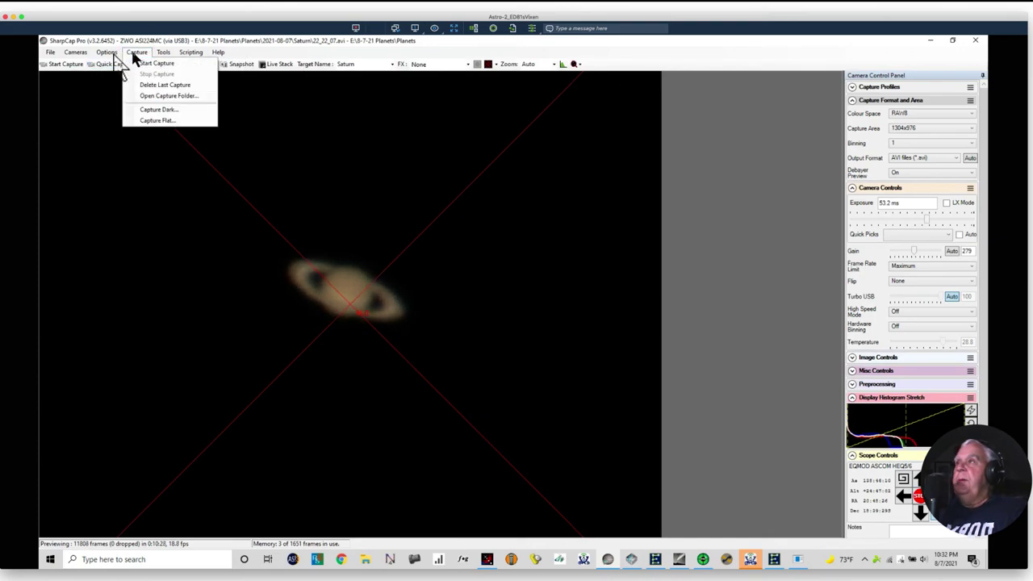
{"action": "left_click", "coordinate": [315, 41]}
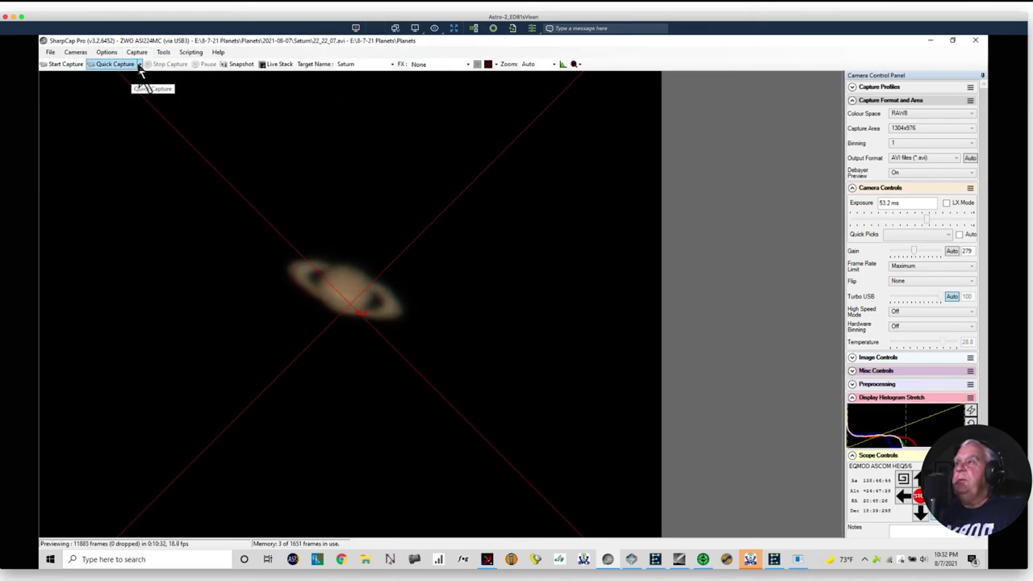
{"action": "left_click", "coordinate": [138, 65]}
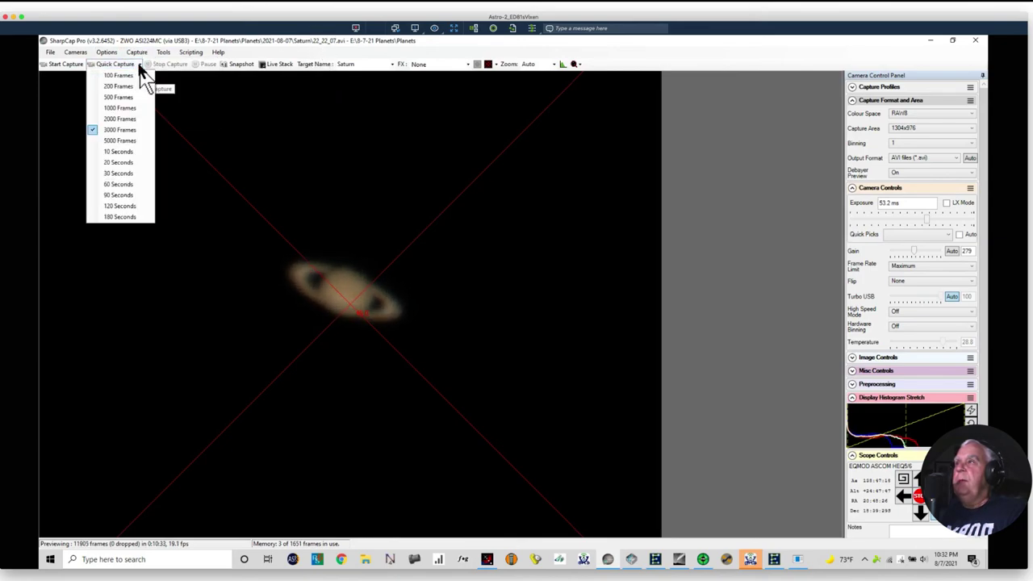
{"action": "left_click", "coordinate": [111, 141]}
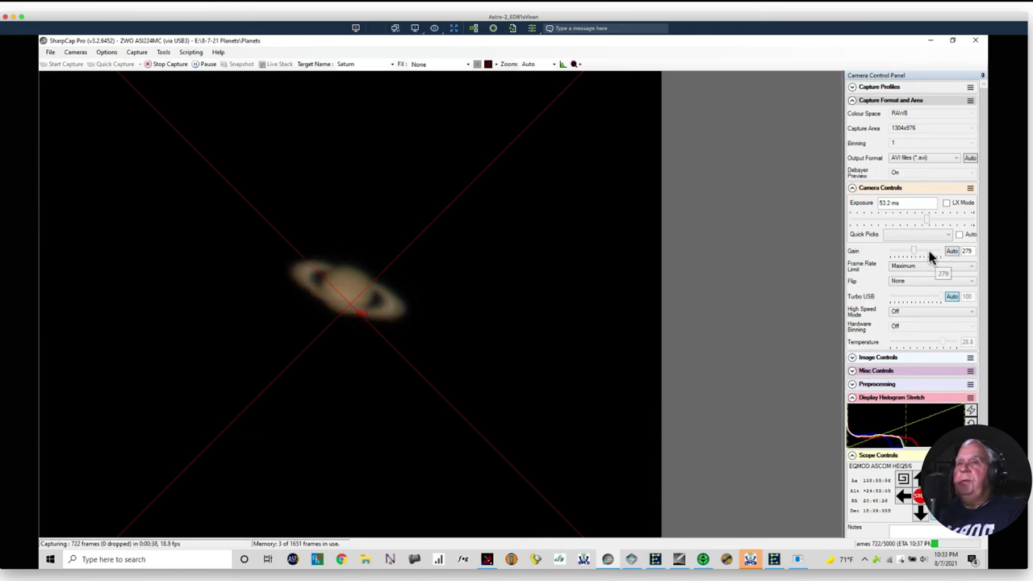
{"action": "mouse_move", "coordinate": [896, 218]}
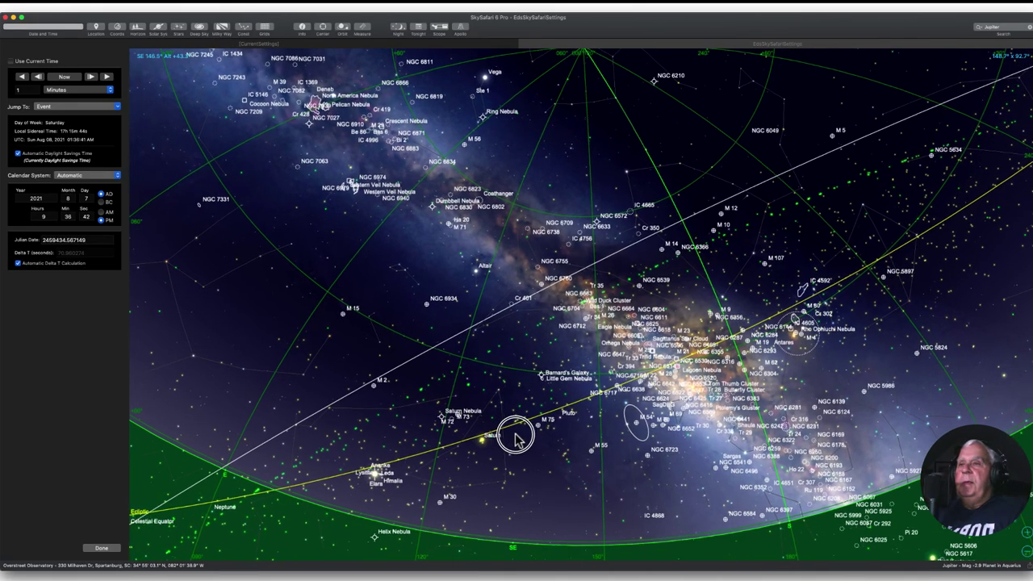
Step: Rotate the sky chart to level the ecliptic and set it to the current time
{"action": "left_click_drag", "start_coordinate": [516, 435], "coordinate": [484, 416]}
{"action": "left_click_drag", "start_coordinate": [350, 425], "coordinate": [554, 411]}
{"action": "left_click", "coordinate": [64, 77]}
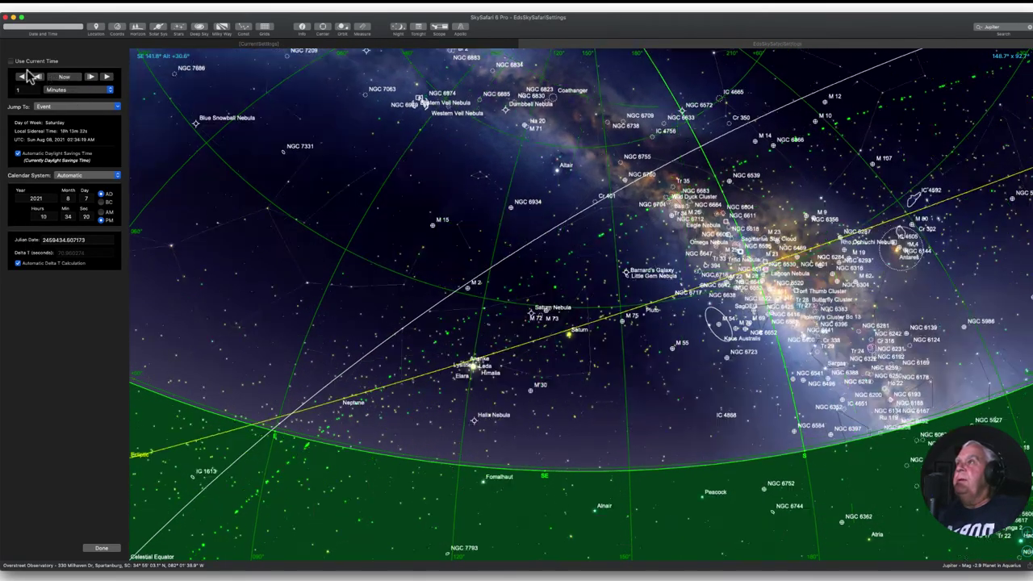
{"action": "left_click", "coordinate": [376, 179]}
{"action": "left_click_drag", "start_coordinate": [376, 179], "coordinate": [266, 172]}
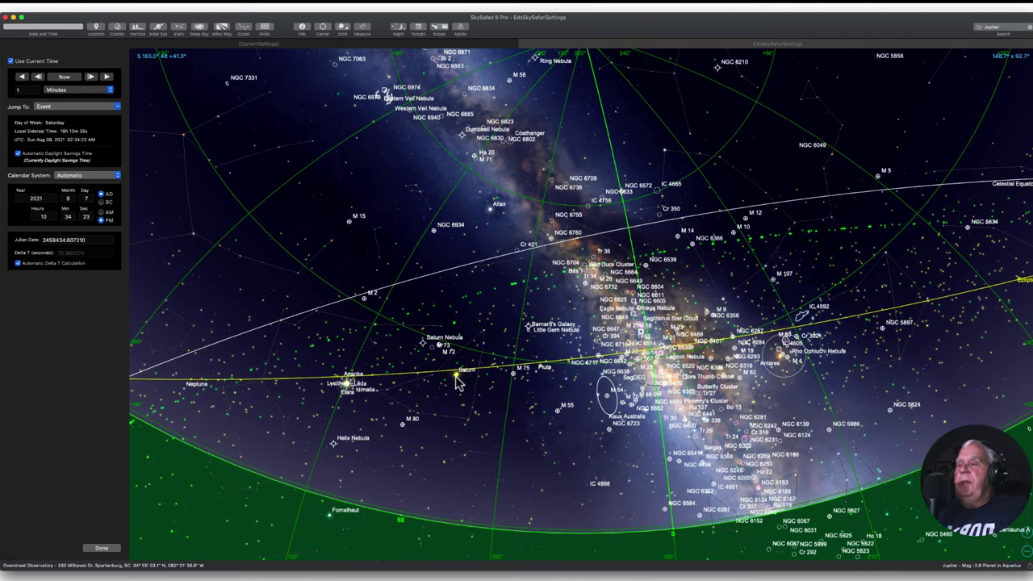
{"action": "left_click_drag", "start_coordinate": [529, 395], "coordinate": [594, 315]}
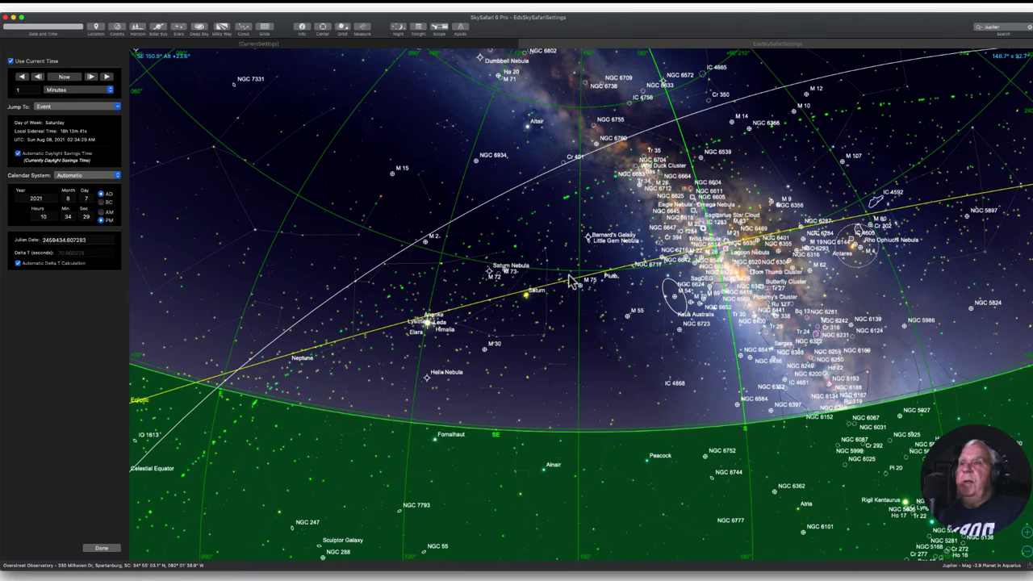
Step: Open the information for asteroid (4211) Rosnblett beside Saturn
{"action": "left_click", "coordinate": [525, 294]}
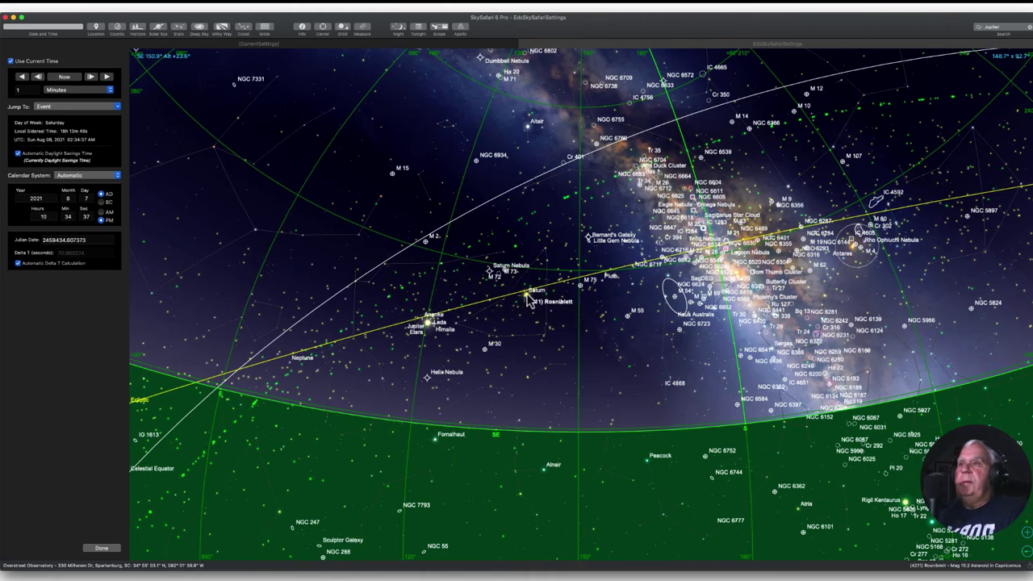
{"action": "double_click", "coordinate": [526, 297]}
{"action": "double_click", "coordinate": [526, 297]}
{"action": "double_click", "coordinate": [463, 297]}
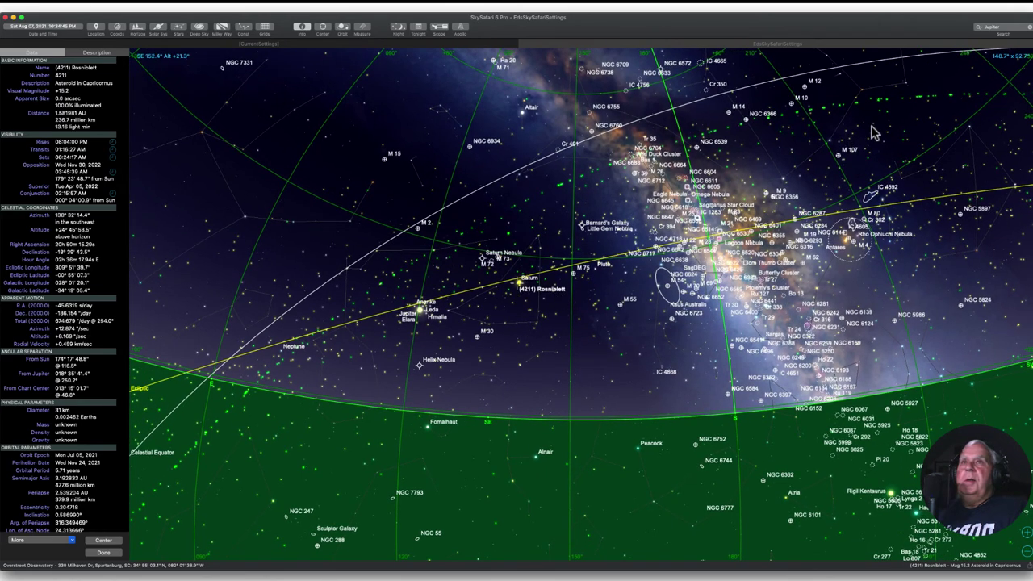
Step: Search for 'saturn' and centre the sky chart on the planet
{"action": "left_click", "coordinate": [1004, 29]}
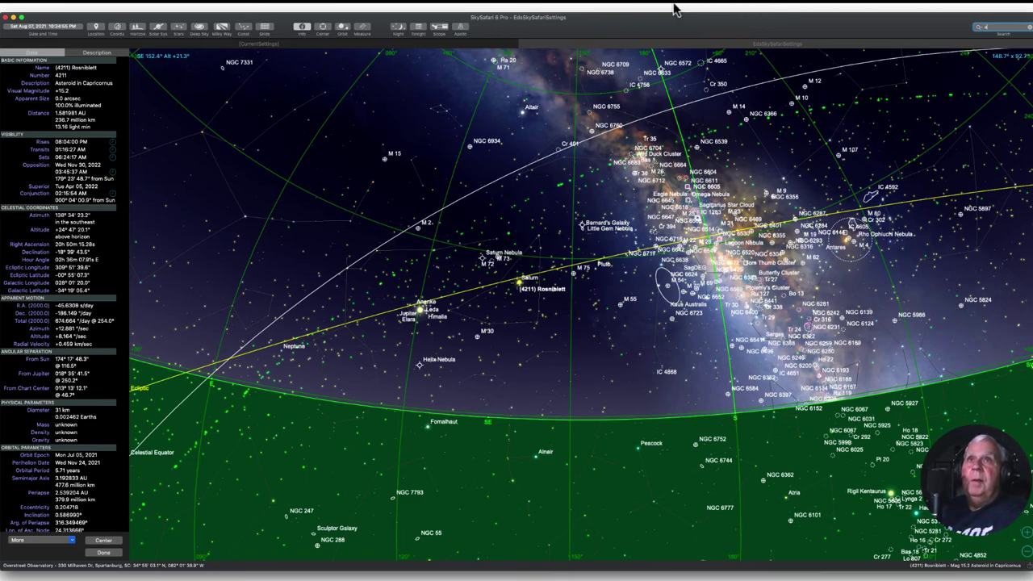
{"action": "type", "text": "a"}
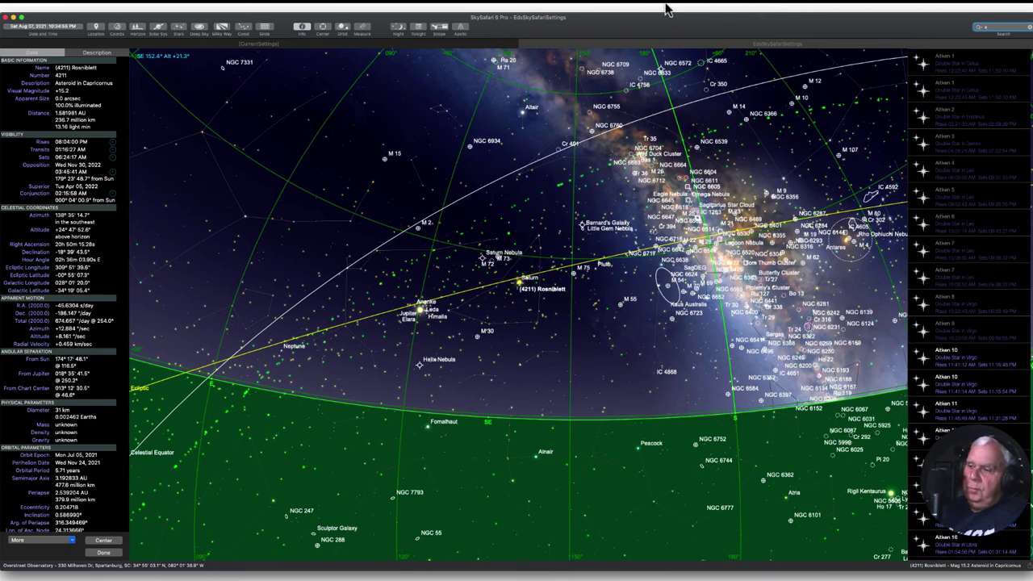
{"action": "type", "text": "s"}
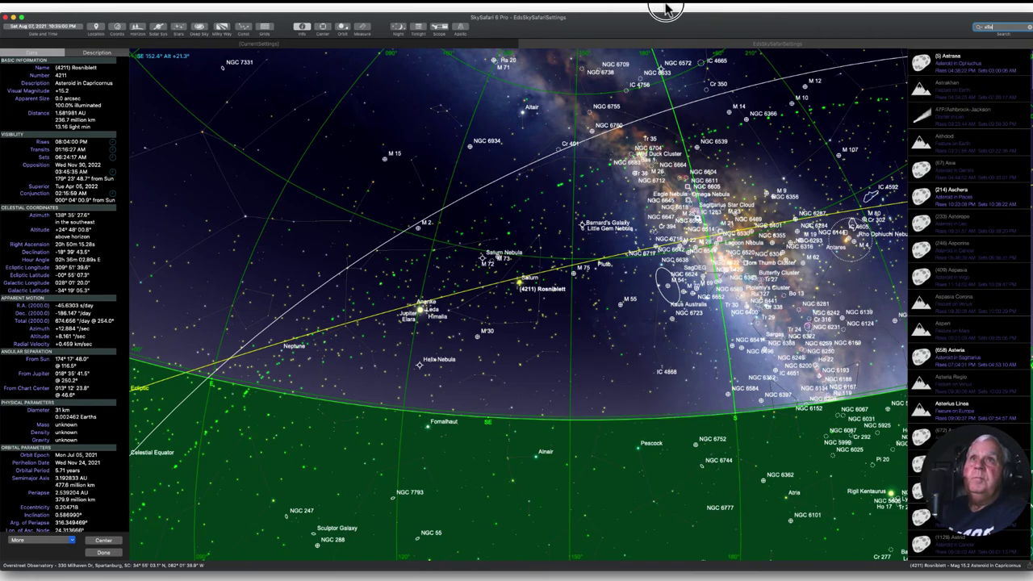
{"action": "type", "text": "a"}
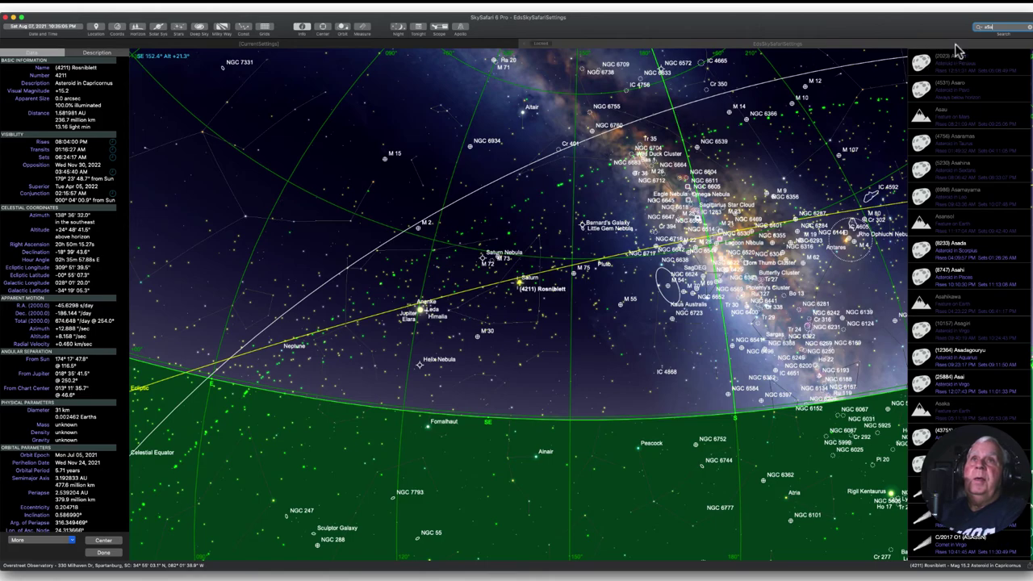
{"action": "left_click", "coordinate": [990, 31]}
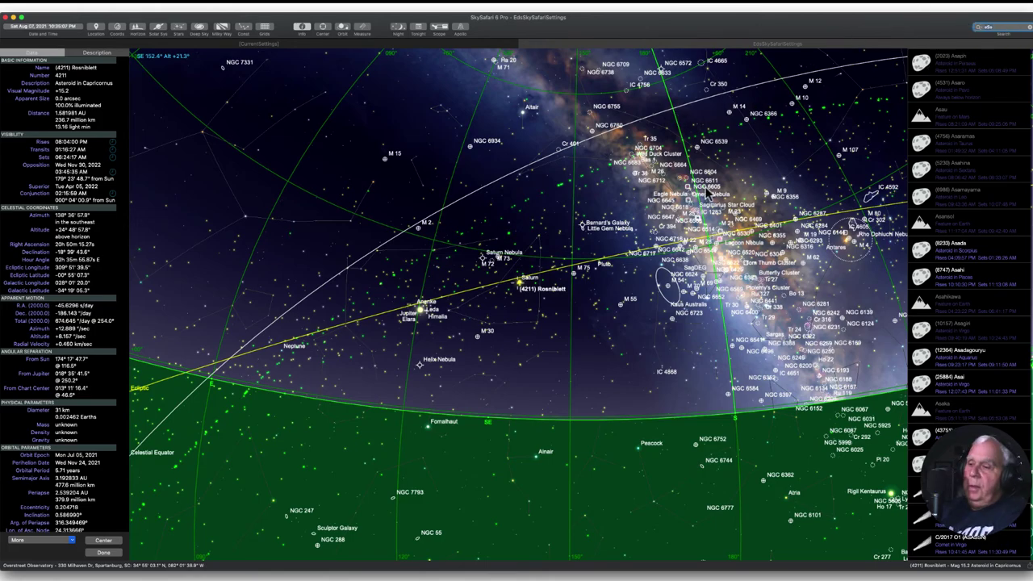
{"action": "type", "text": "s"}
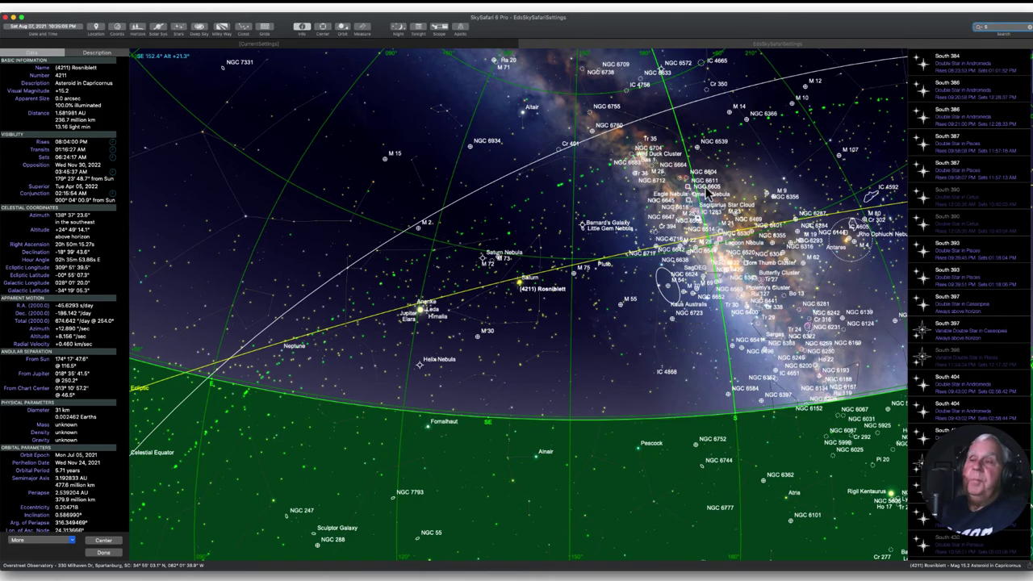
{"action": "type", "text": "atu"}
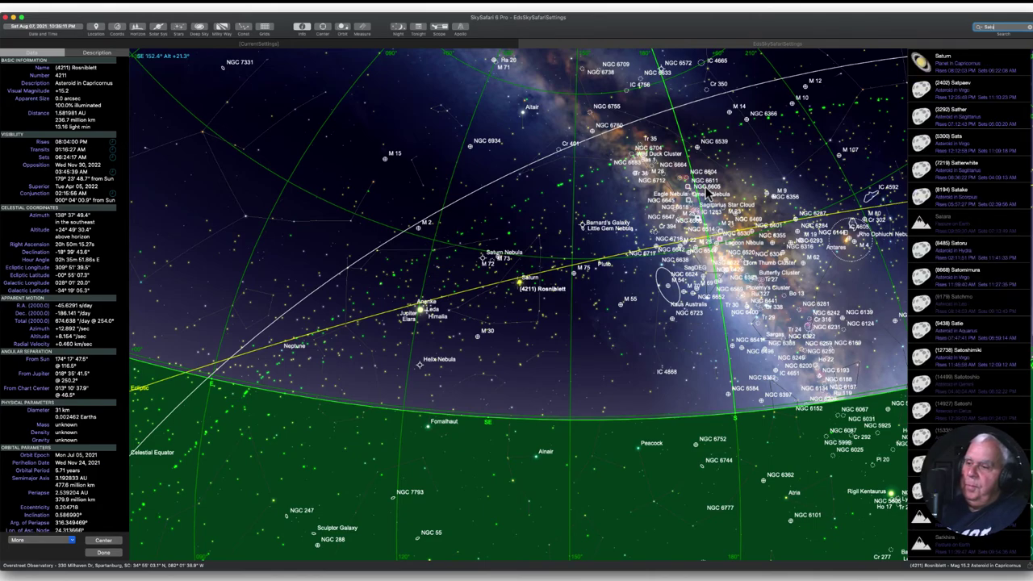
{"action": "type", "text": "rn"}
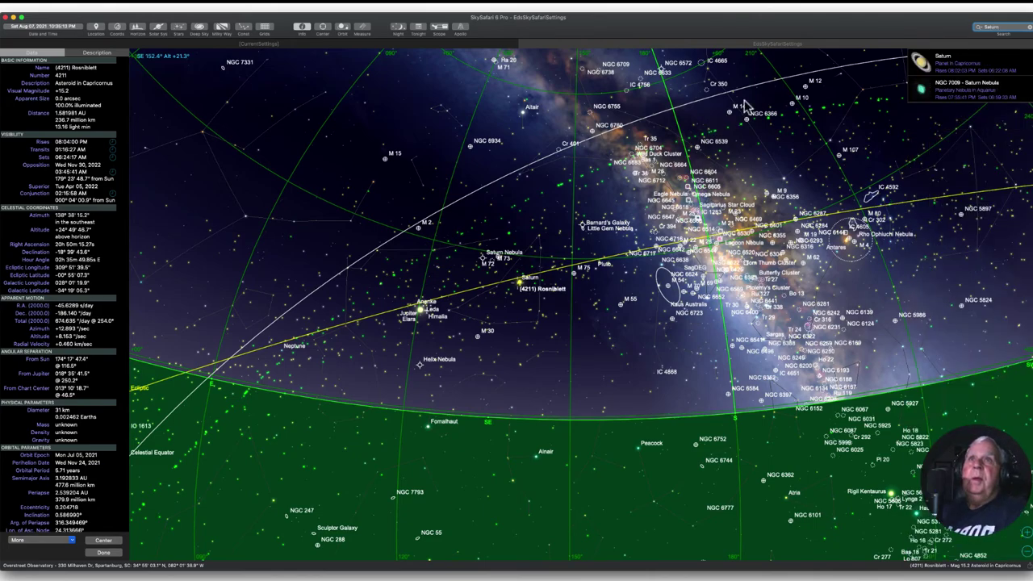
{"action": "left_click", "coordinate": [940, 71]}
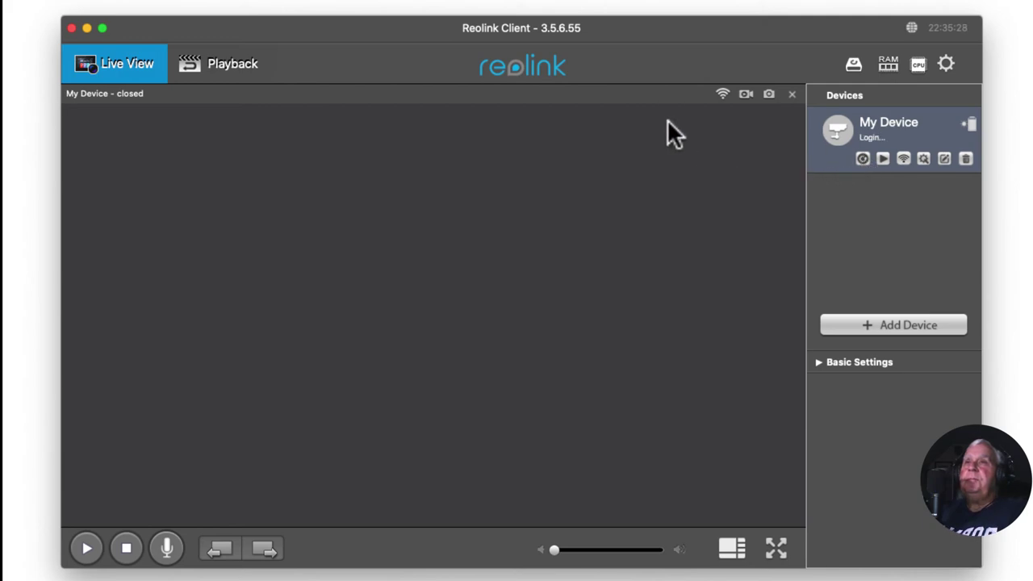
Step: Enlarge the Reolink live backyard camera window, making it wider and taller
{"action": "left_click", "coordinate": [442, 144]}
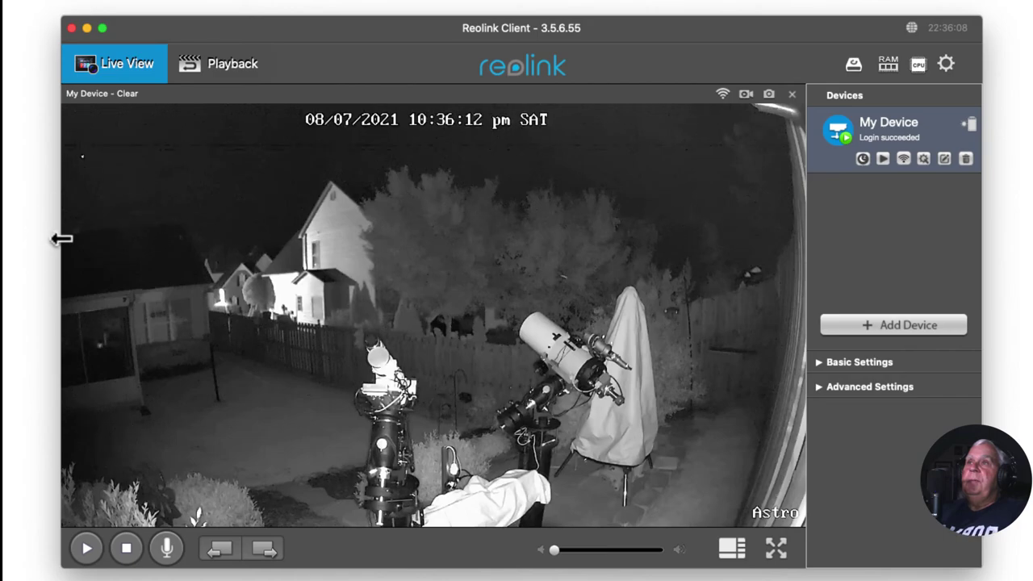
{"action": "left_click_drag", "start_coordinate": [57, 235], "coordinate": [0, 271]}
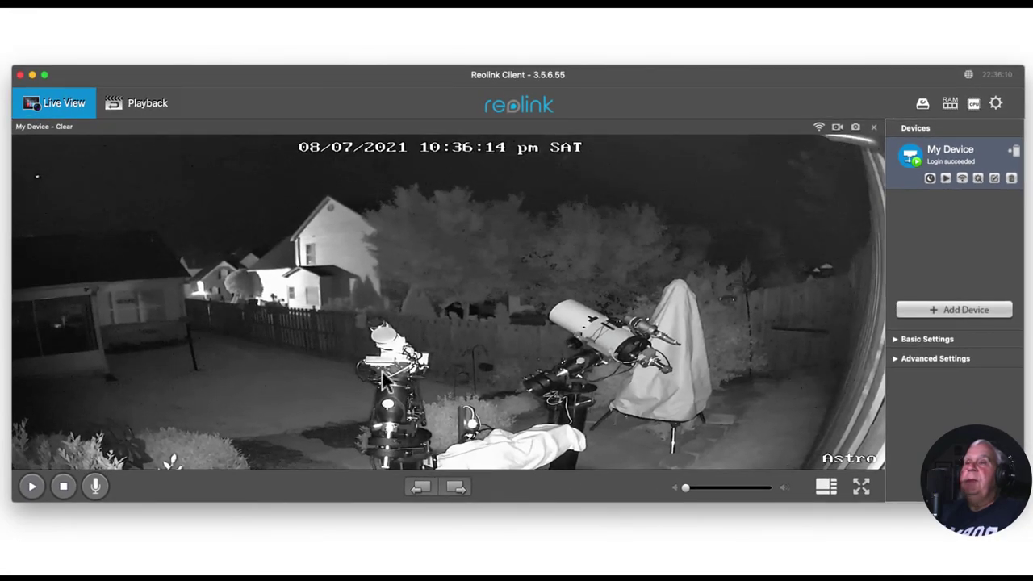
{"action": "left_click_drag", "start_coordinate": [383, 502], "coordinate": [389, 580]}
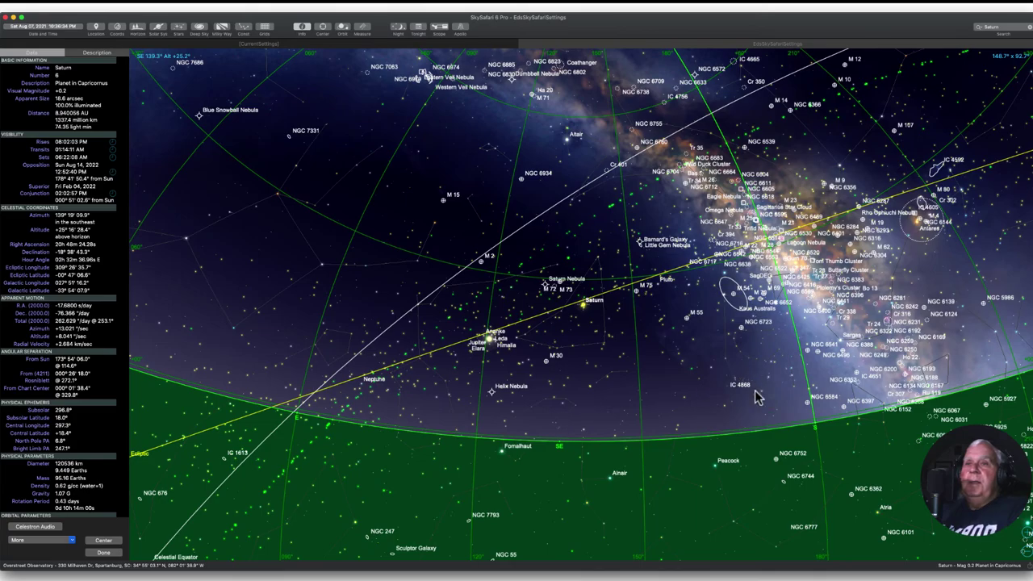
Step: Pan the sky chart around Saturn, then return to the remote telescope computer
{"action": "left_click_drag", "start_coordinate": [729, 408], "coordinate": [535, 422]}
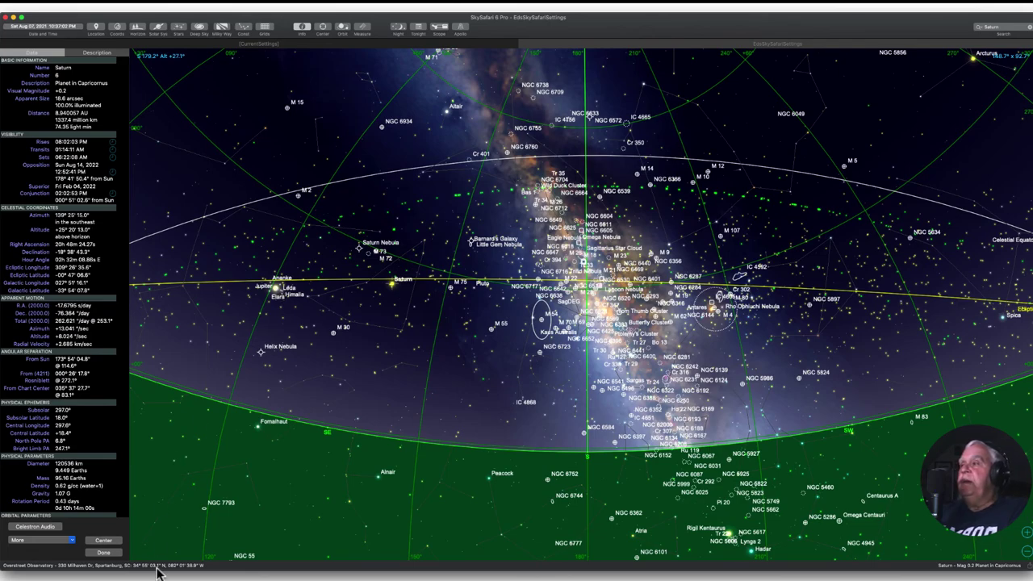
{"action": "left_click", "coordinate": [83, 573]}
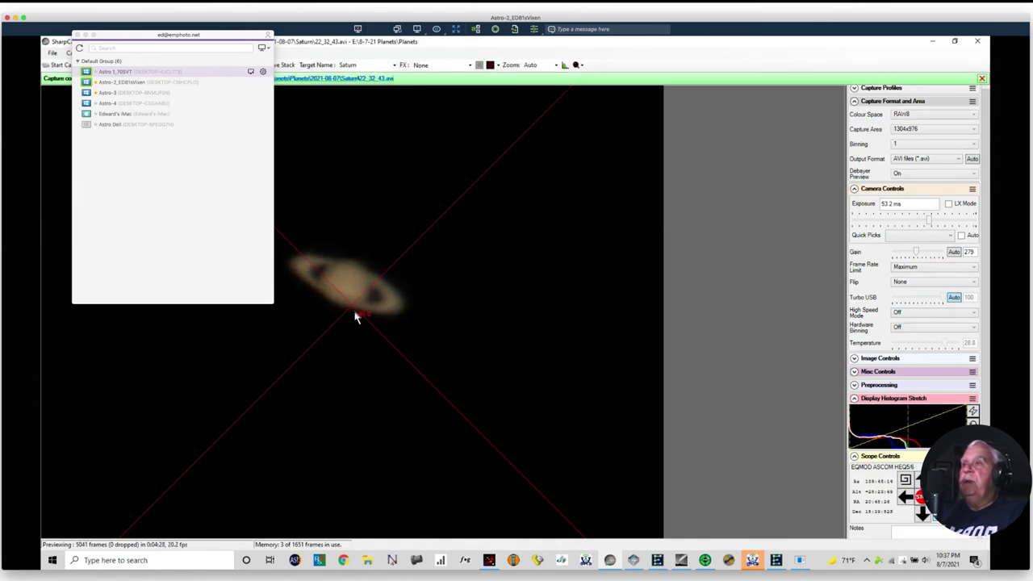
Step: Start another 5000-frame Saturn Quick Capture, then bring Cartes du Ciel forward
{"action": "left_click", "coordinate": [340, 46]}
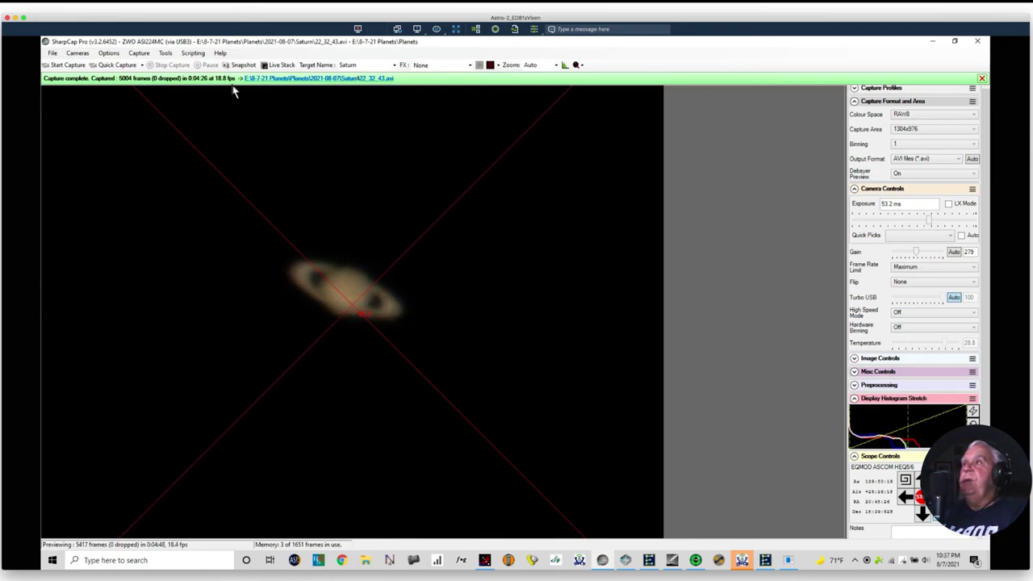
{"action": "left_click", "coordinate": [142, 65]}
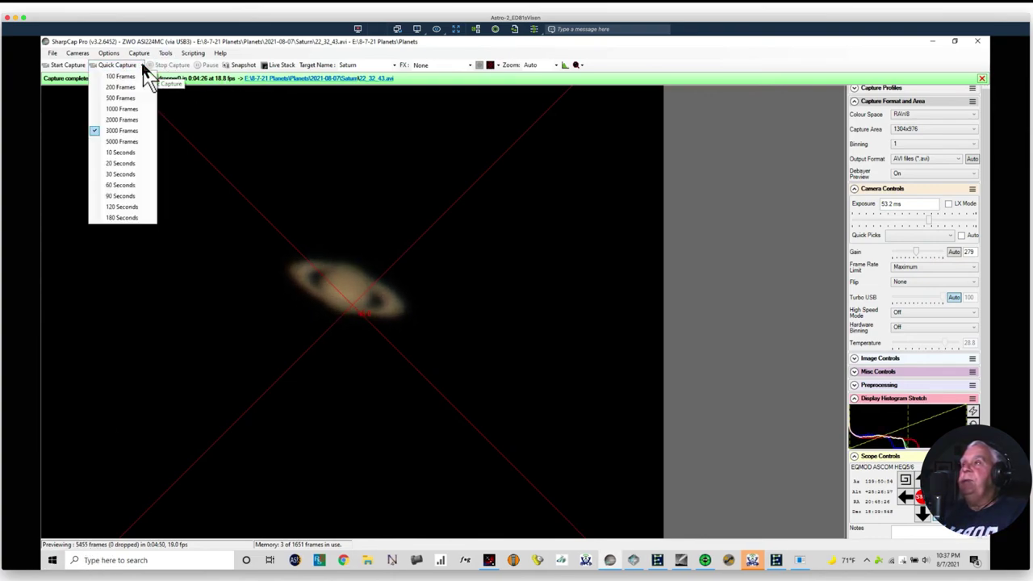
{"action": "left_click", "coordinate": [107, 142]}
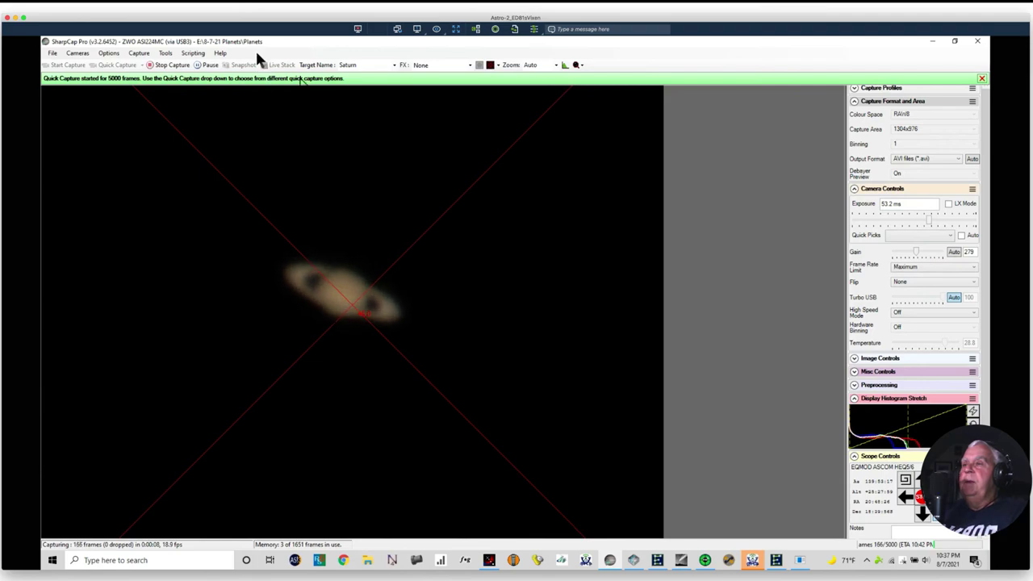
{"action": "left_click", "coordinate": [681, 565]}
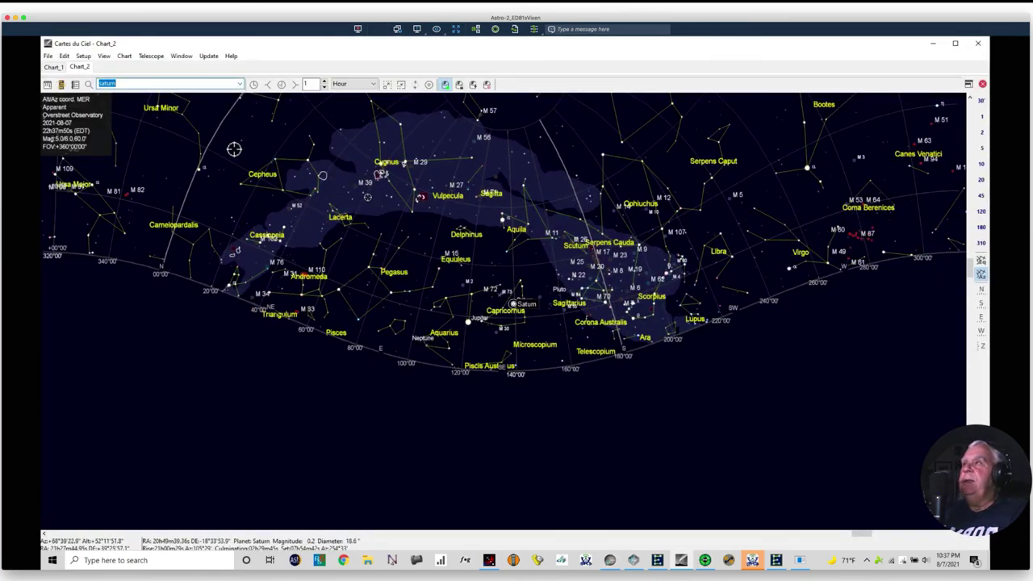
Step: Switch Cartes du Ciel to the zenith-centred all-sky chart and rotate it into place
{"action": "left_click", "coordinate": [327, 256]}
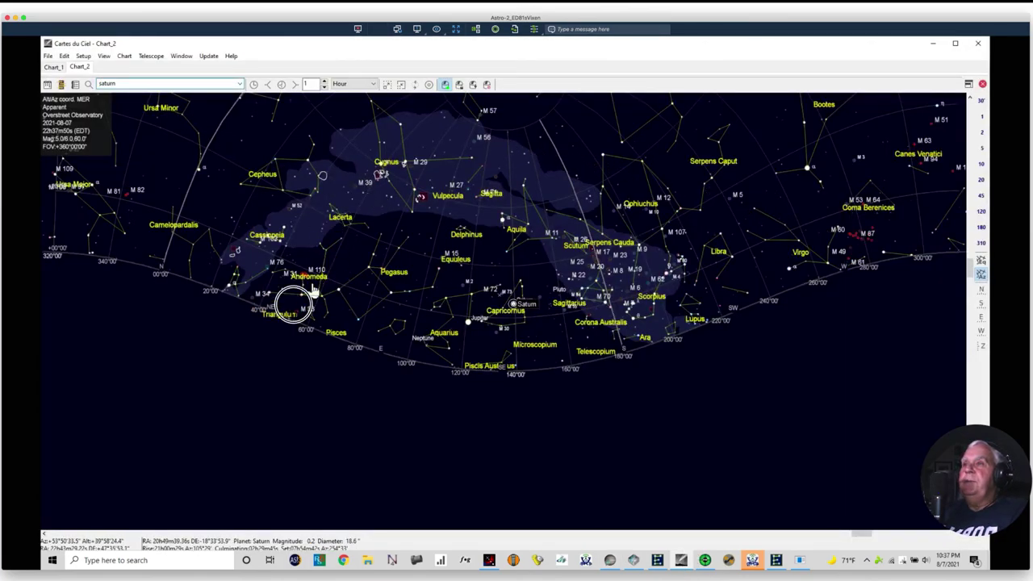
{"action": "left_click_drag", "start_coordinate": [313, 290], "coordinate": [262, 346]}
{"action": "left_click_drag", "start_coordinate": [367, 272], "coordinate": [370, 316]}
{"action": "left_click_drag", "start_coordinate": [377, 355], "coordinate": [399, 280]}
{"action": "left_click_drag", "start_coordinate": [502, 456], "coordinate": [460, 409]}
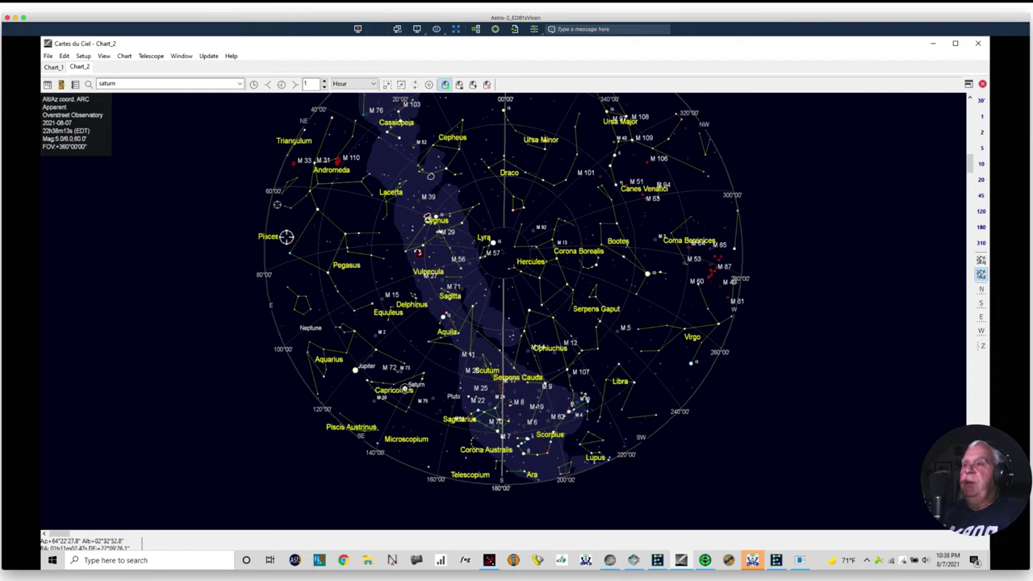
Step: Locate Jupiter from recent searches, pan the chart, then switch to the Astro 1 computer
{"action": "left_click", "coordinate": [240, 85]}
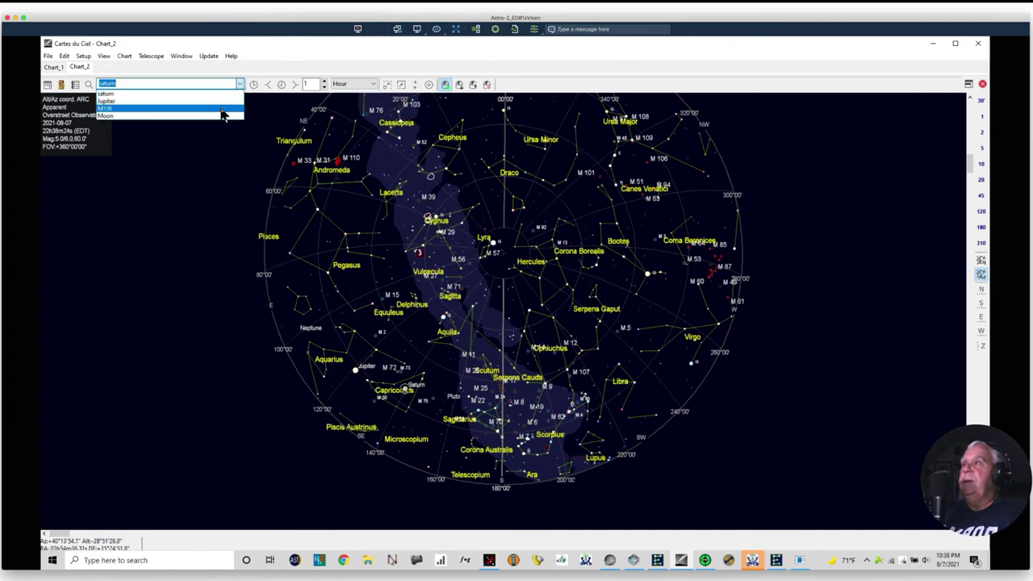
{"action": "left_click", "coordinate": [105, 101]}
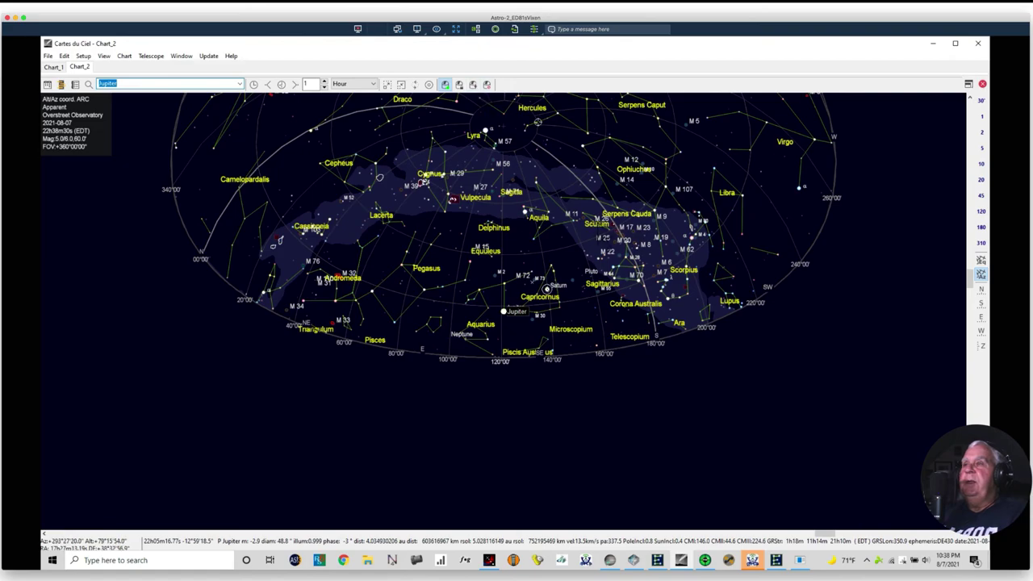
{"action": "left_click_drag", "start_coordinate": [490, 329], "coordinate": [435, 385]}
{"action": "left_click_drag", "start_coordinate": [418, 334], "coordinate": [418, 334]}
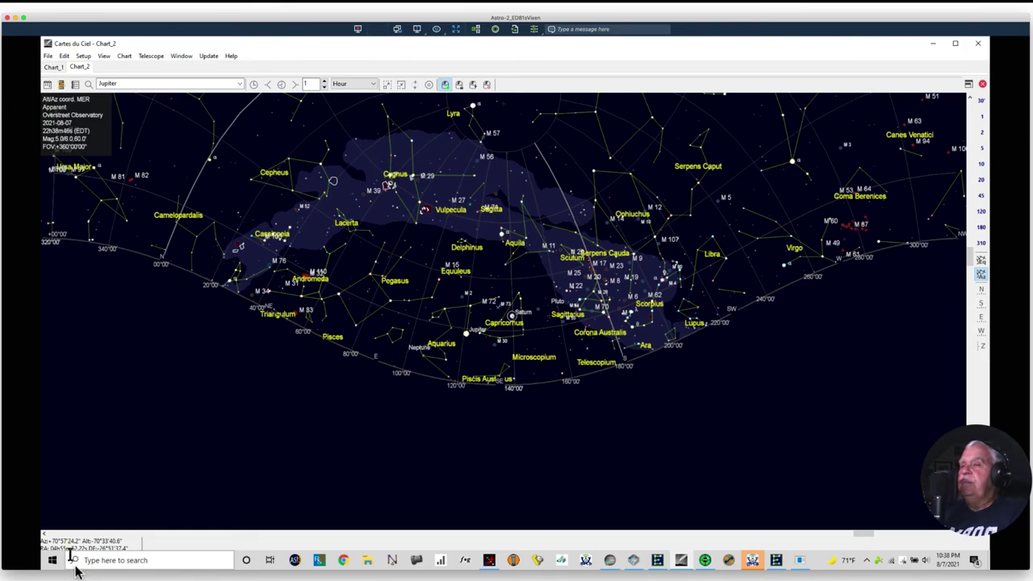
{"action": "key", "text": "ctrl+Right"}
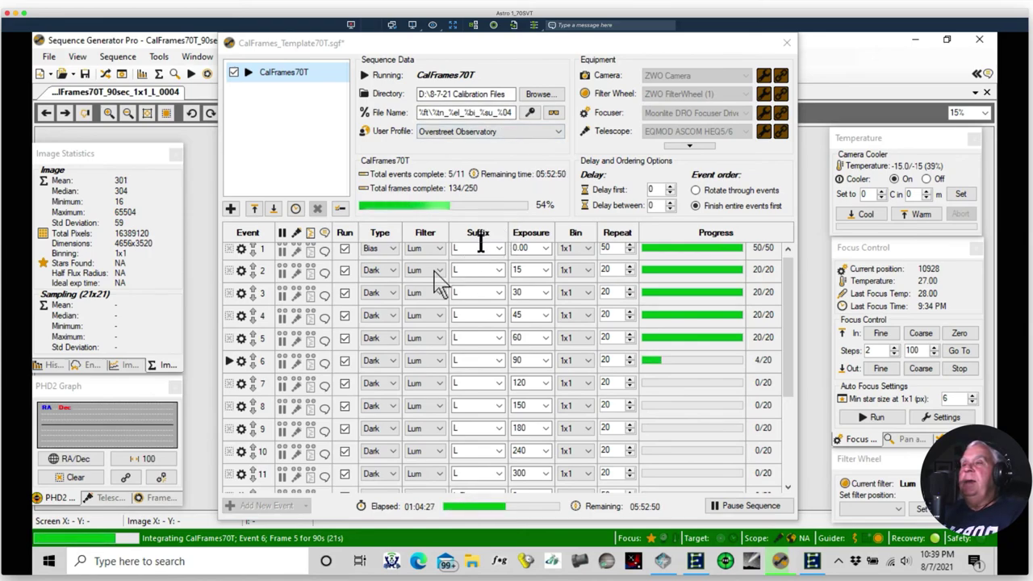
{"action": "left_click", "coordinate": [369, 271]}
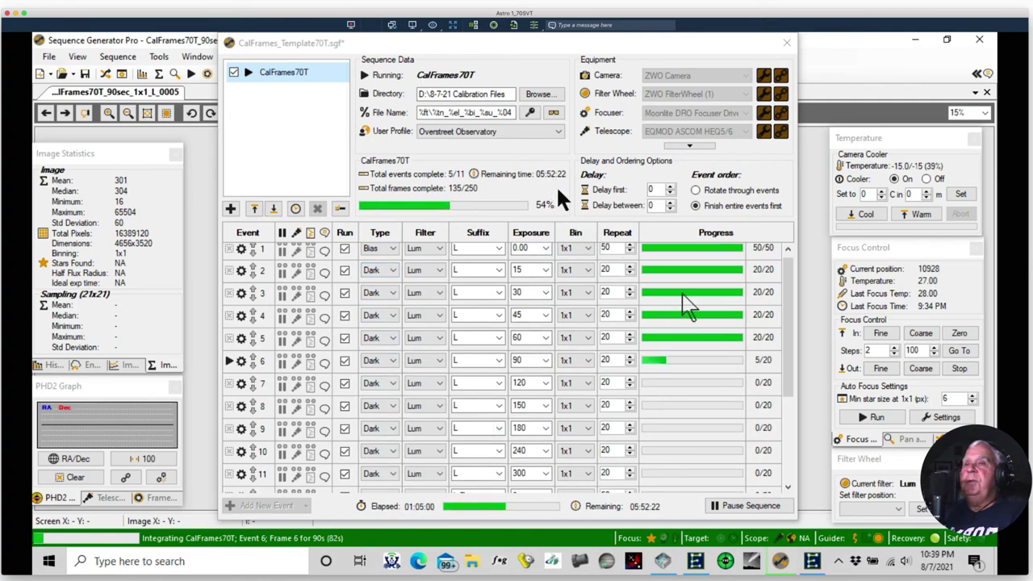
Step: Scroll the event list to the Flat rows and back, then select row 4's Exposure box
{"action": "left_click_drag", "start_coordinate": [790, 308], "coordinate": [795, 449]}
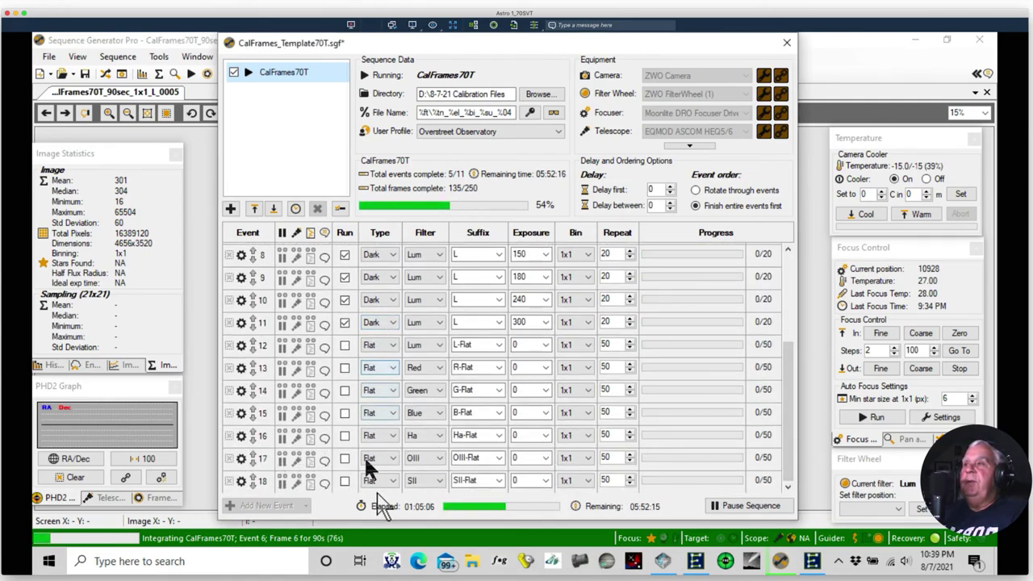
{"action": "left_click_drag", "start_coordinate": [795, 392], "coordinate": [811, 276]}
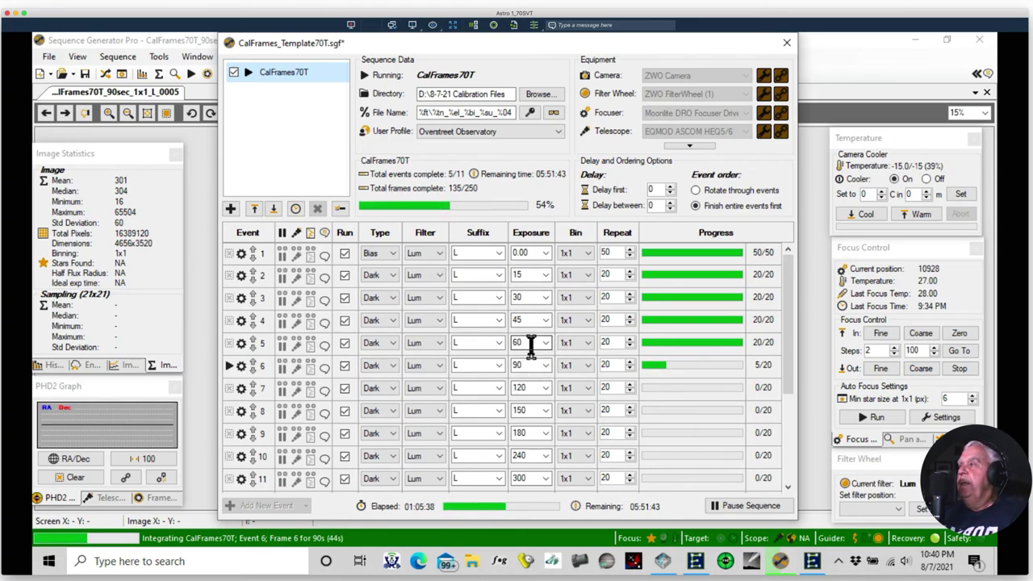
{"action": "left_click", "coordinate": [542, 317]}
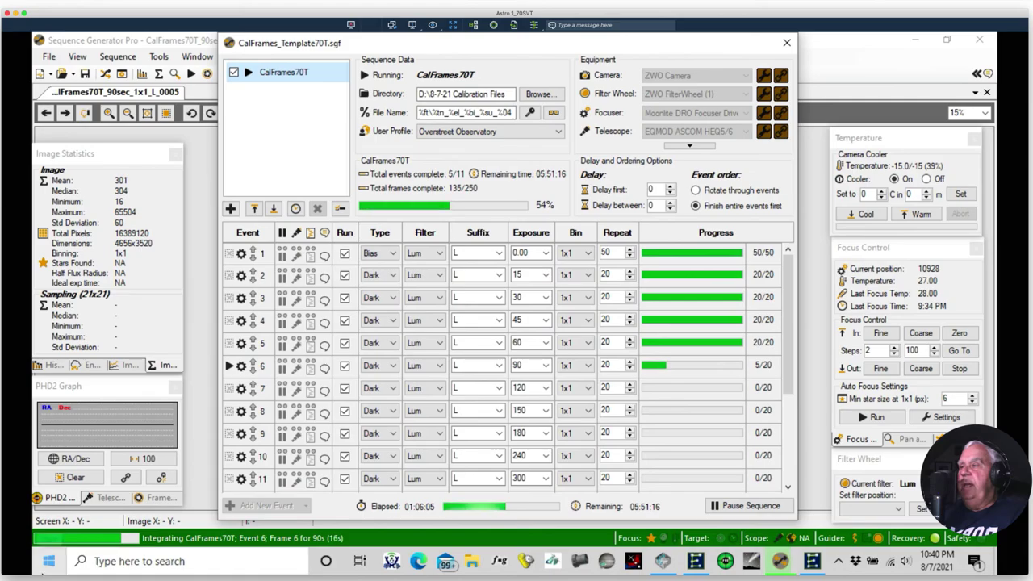
Step: Switch back to the Astro-2 computer and dismiss the remote-computer list covering Cartes du Ciel
{"action": "key", "text": "ctrl+Right"}
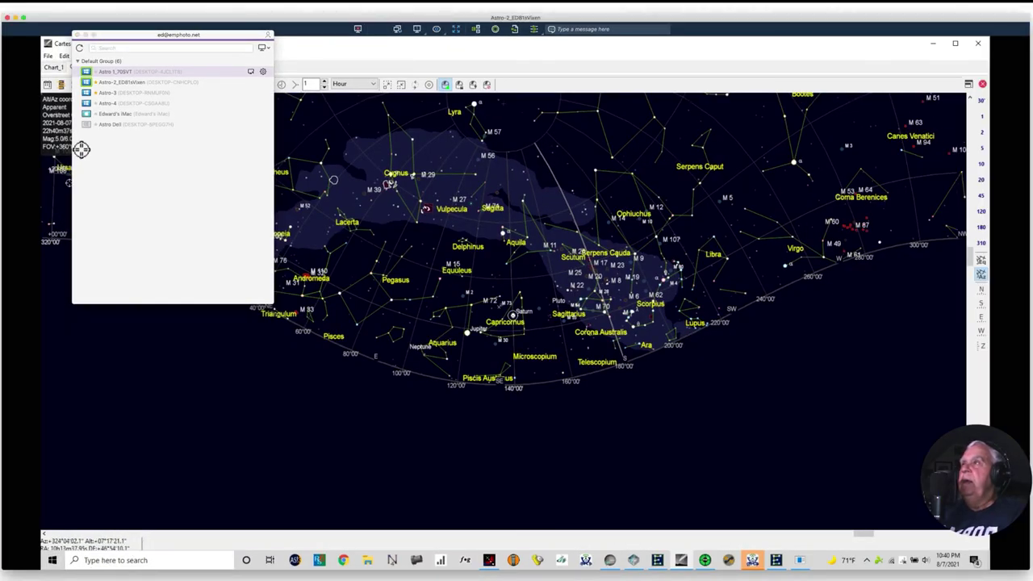
{"action": "left_click", "coordinate": [111, 82]}
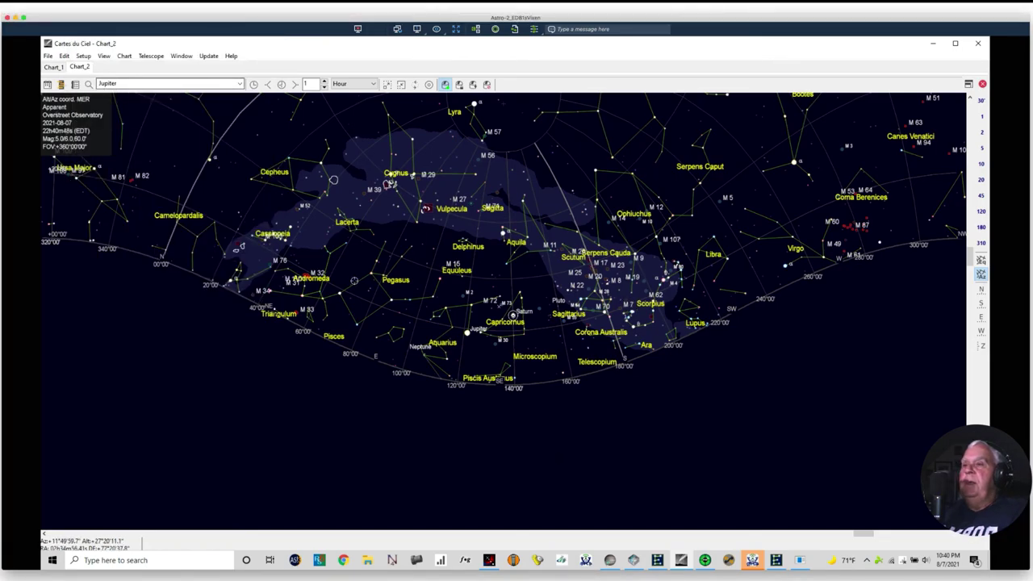
Step: Bring SharpCap's live Saturn view forward to see the finished 5002-frame capture, 22_37_37.avi
{"action": "left_click", "coordinate": [610, 561]}
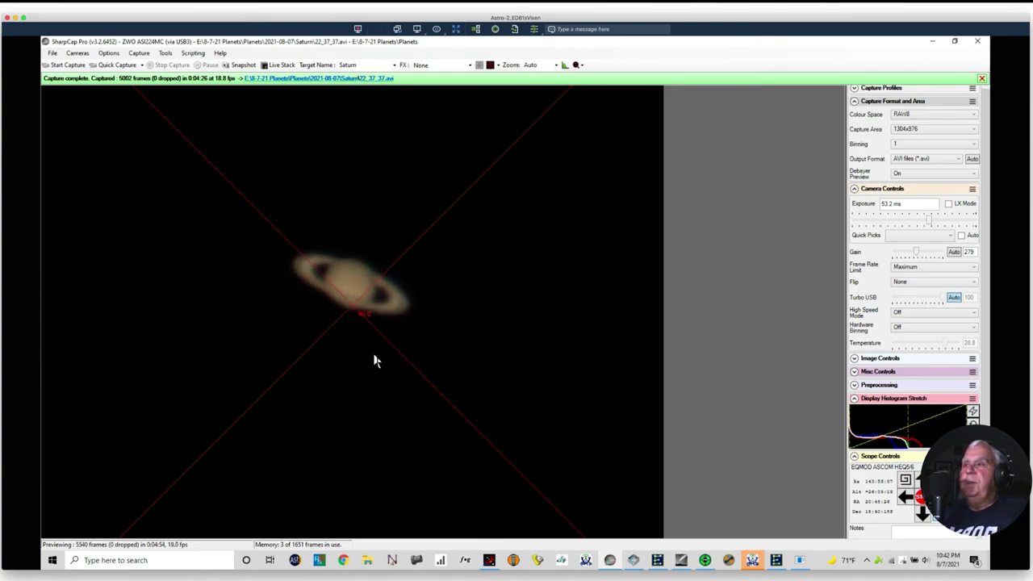
Step: Launch AutoStakkert and pick 22_37_37.avi from E:\8-7-21 Planets\Planets\2021-08-07\Saturn
{"action": "left_click", "coordinate": [296, 562]}
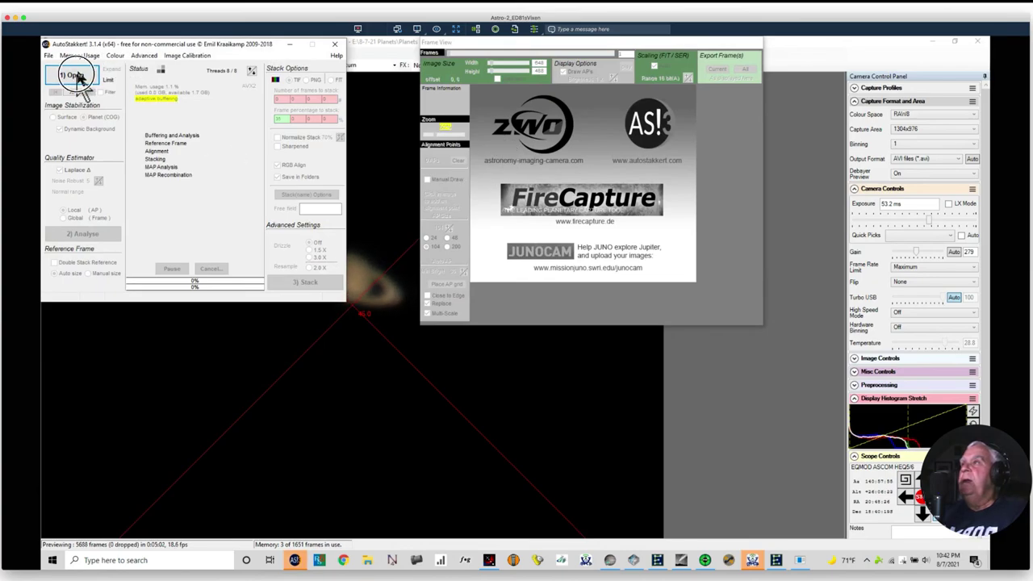
{"action": "left_click", "coordinate": [73, 76]}
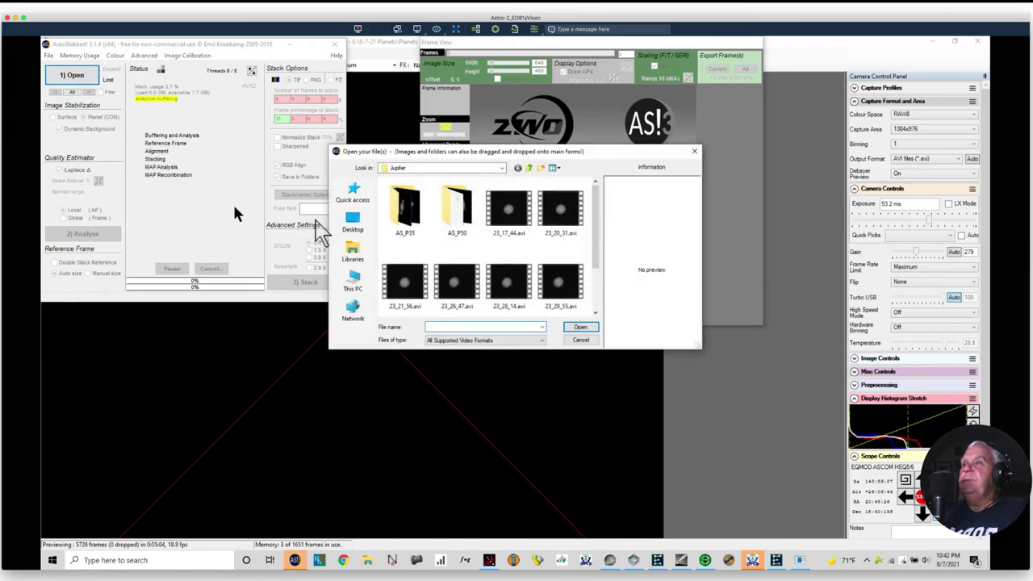
{"action": "left_click", "coordinate": [501, 168]}
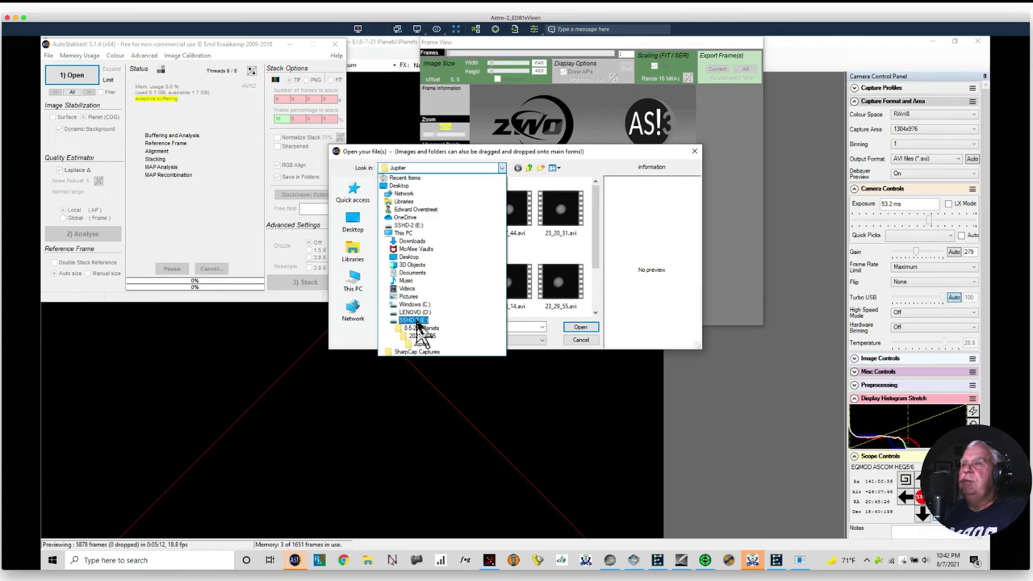
{"action": "left_click", "coordinate": [416, 321]}
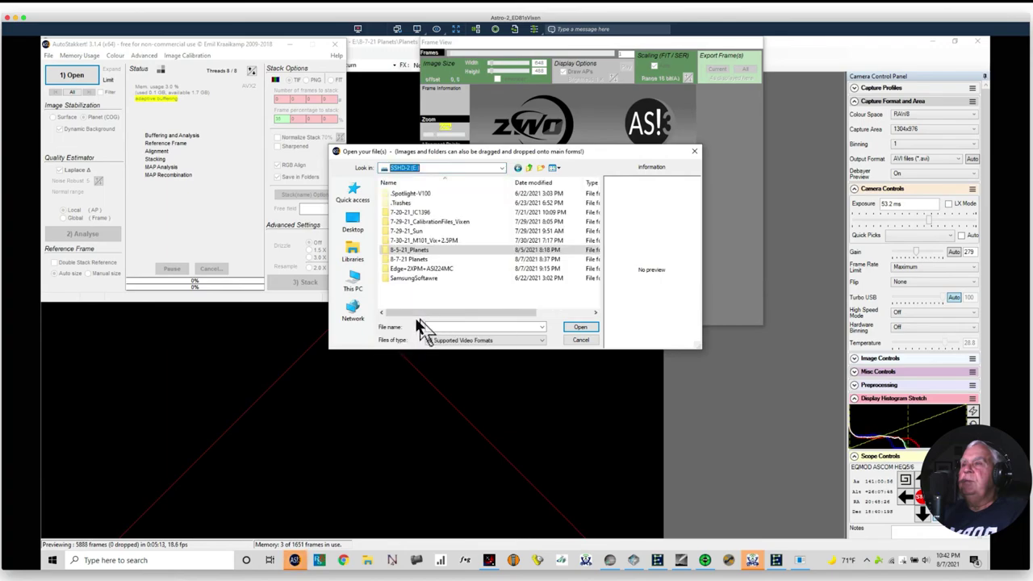
{"action": "double_click", "coordinate": [389, 259]}
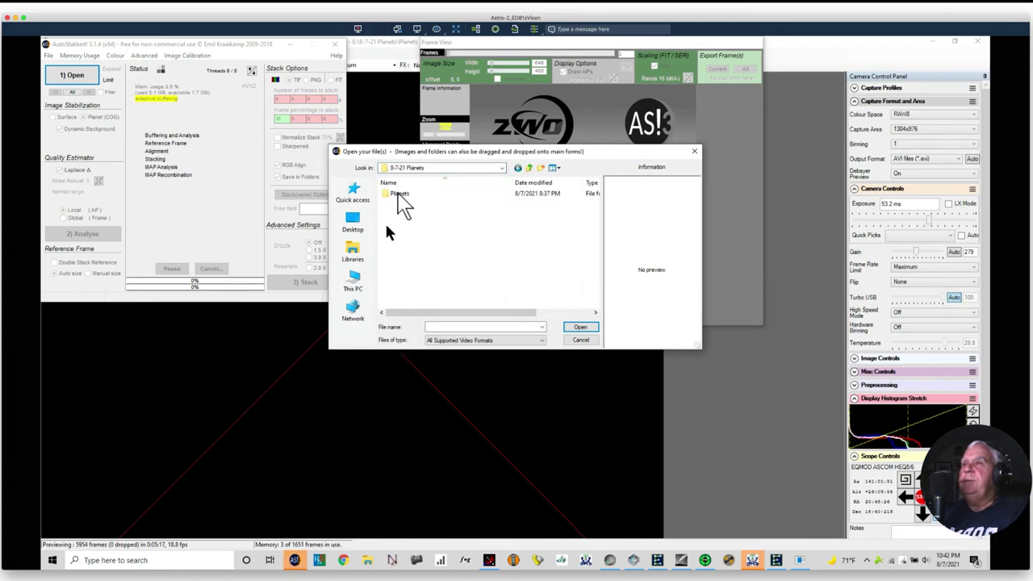
{"action": "double_click", "coordinate": [397, 195]}
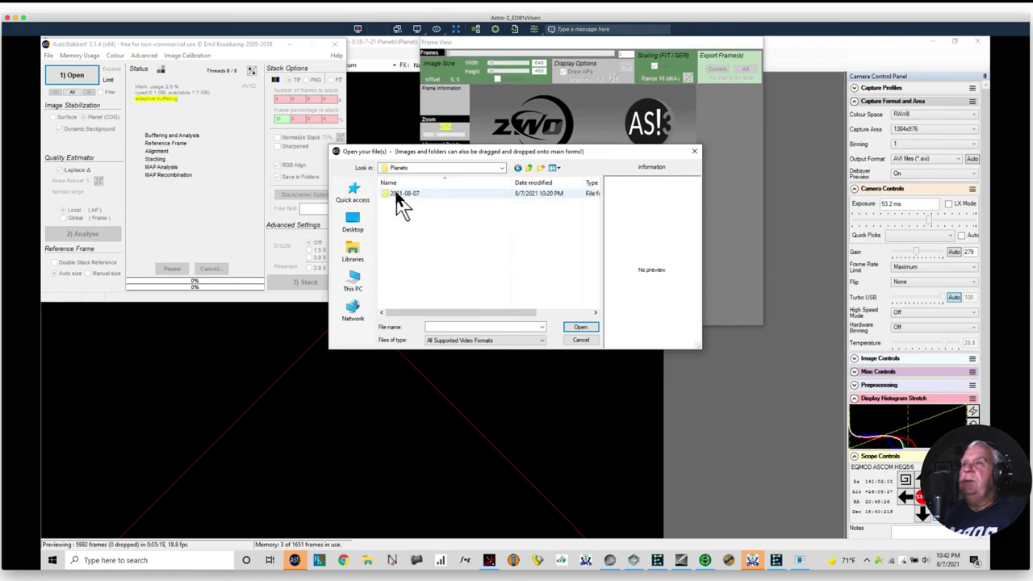
{"action": "double_click", "coordinate": [397, 196]}
{"action": "double_click", "coordinate": [397, 195]}
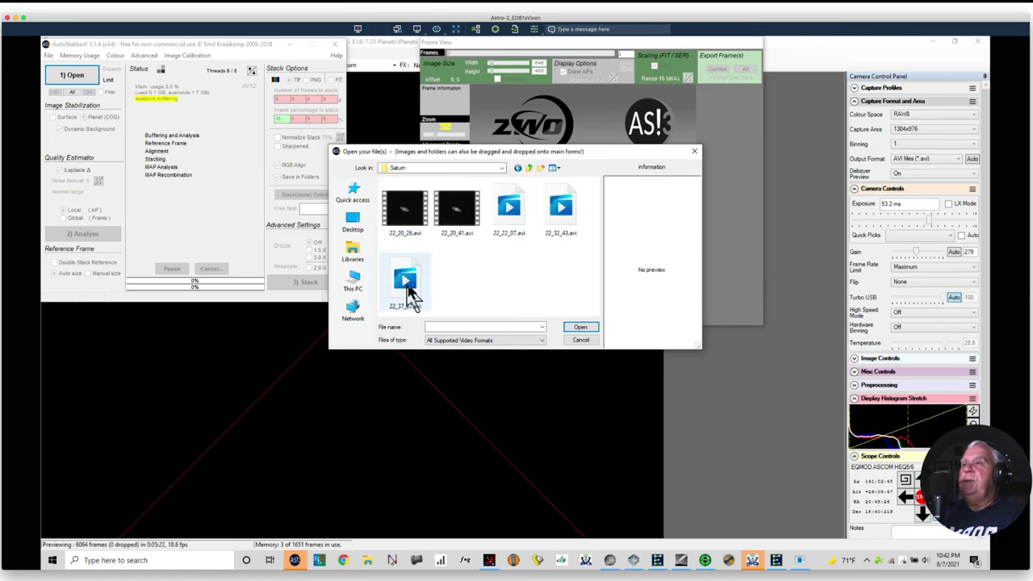
{"action": "left_click", "coordinate": [407, 292]}
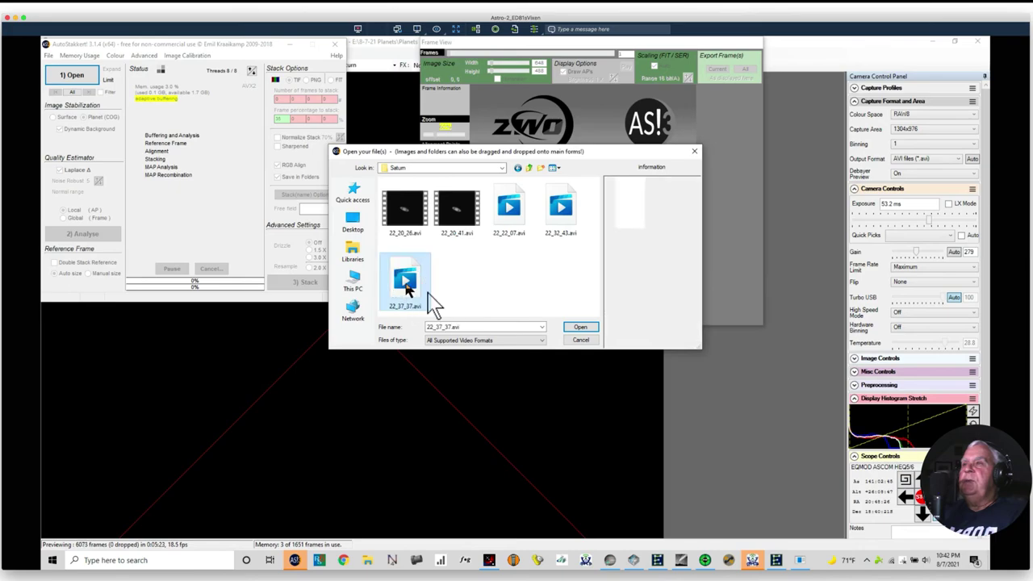
Step: Open 22_37_37.avi so its 5002 Saturn frames show in the frame viewer
{"action": "left_click", "coordinate": [569, 328]}
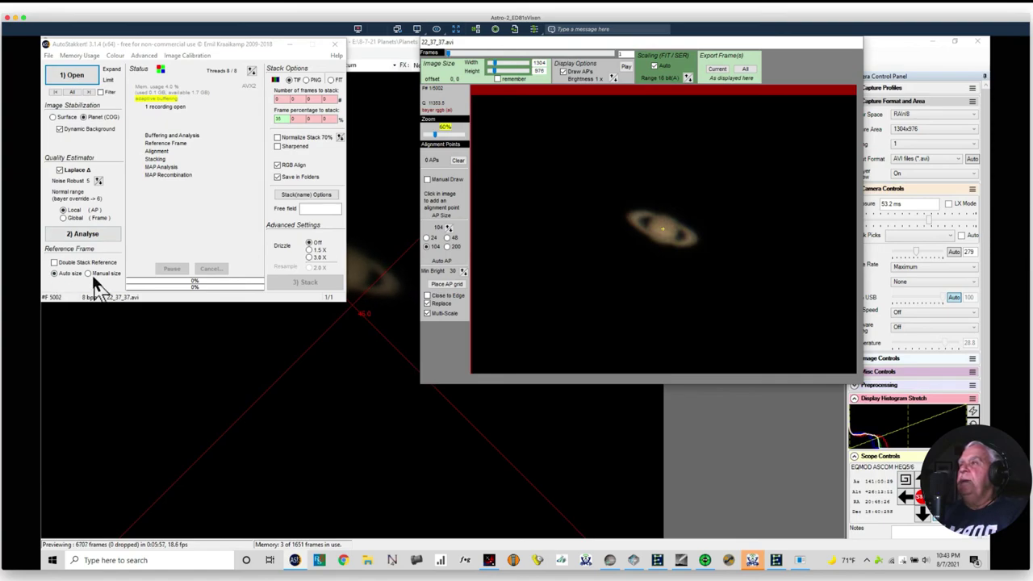
Step: Analyse the 5002 Saturn frames until the quality graph appears
{"action": "left_click", "coordinate": [77, 234]}
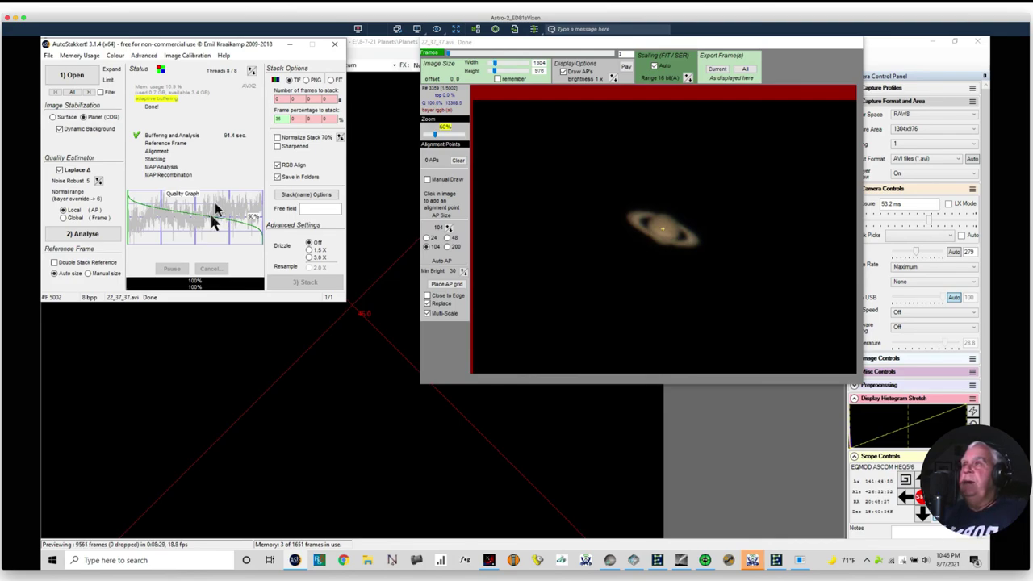
Step: Set the frame percentage to stack to 50 and the alignment point size to 48
{"action": "double_click", "coordinate": [283, 119]}
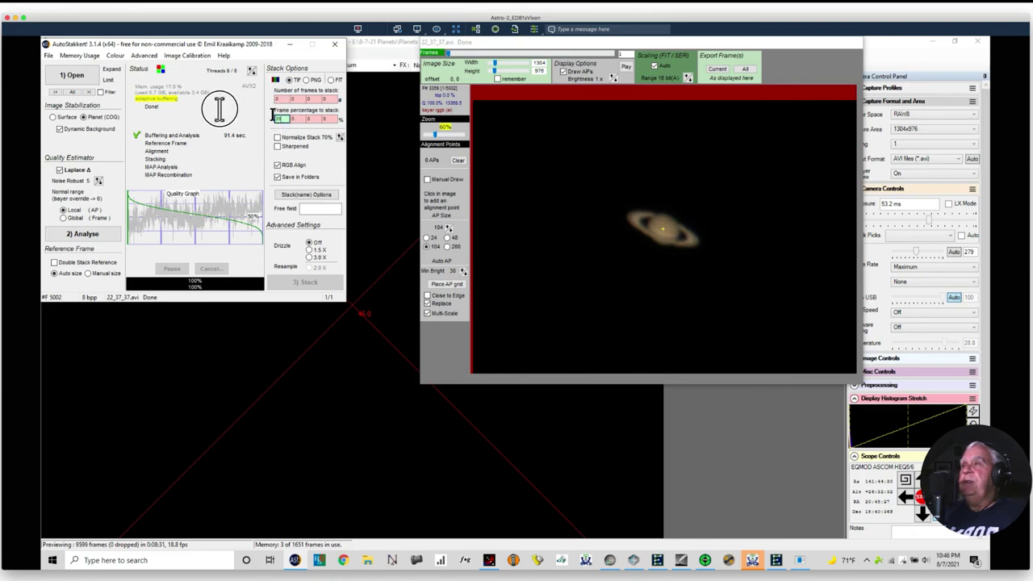
{"action": "type", "text": "50"}
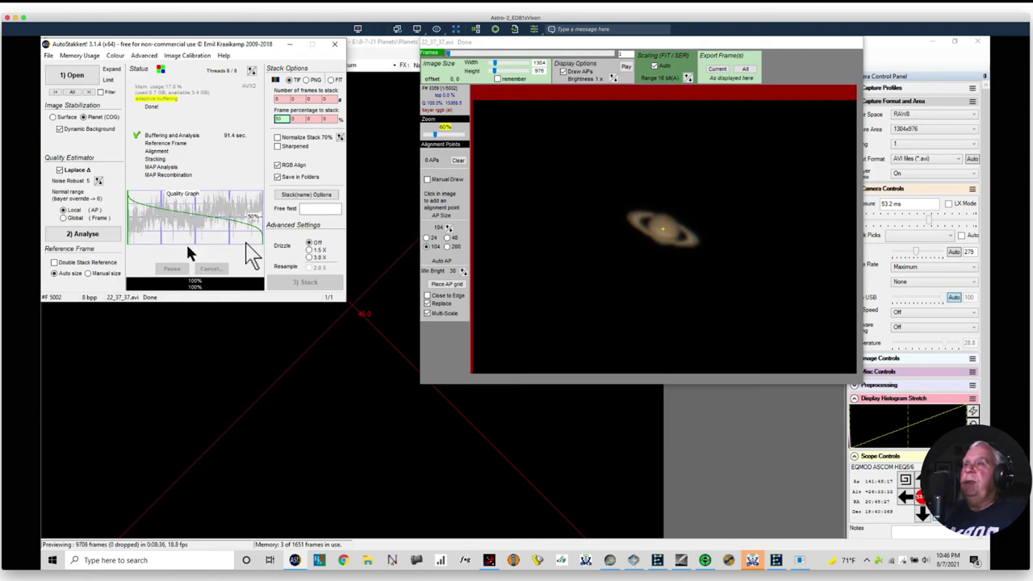
{"action": "left_click", "coordinate": [606, 298]}
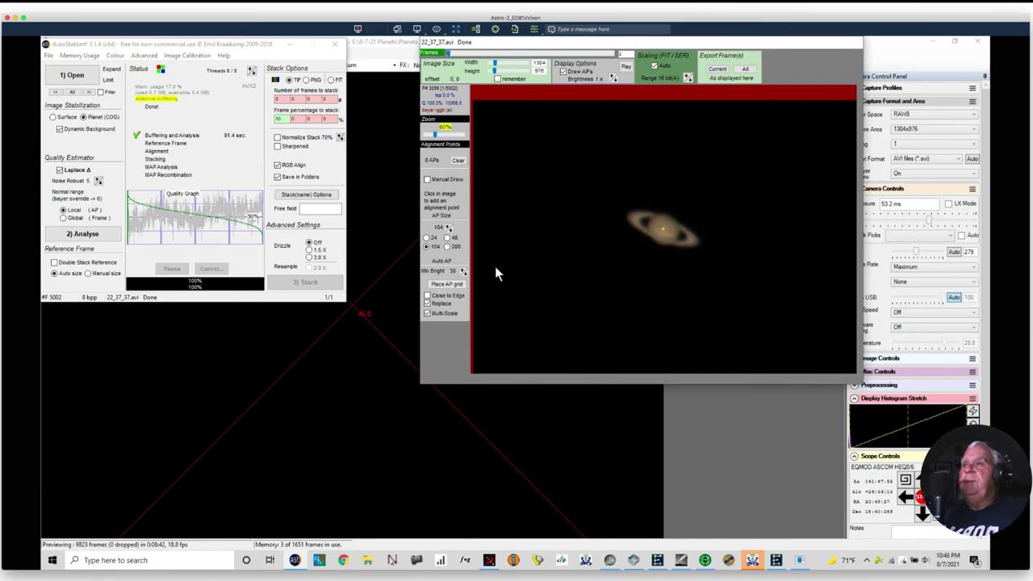
{"action": "left_click", "coordinate": [448, 238]}
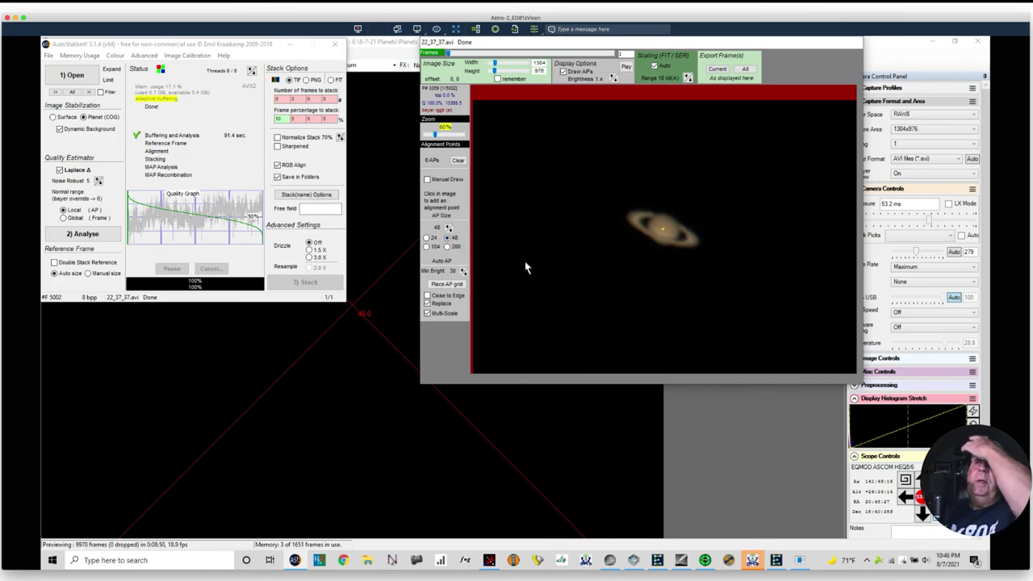
Step: Place a grid of alignment points over Saturn and add extra points along its rings
{"action": "left_click", "coordinate": [449, 284]}
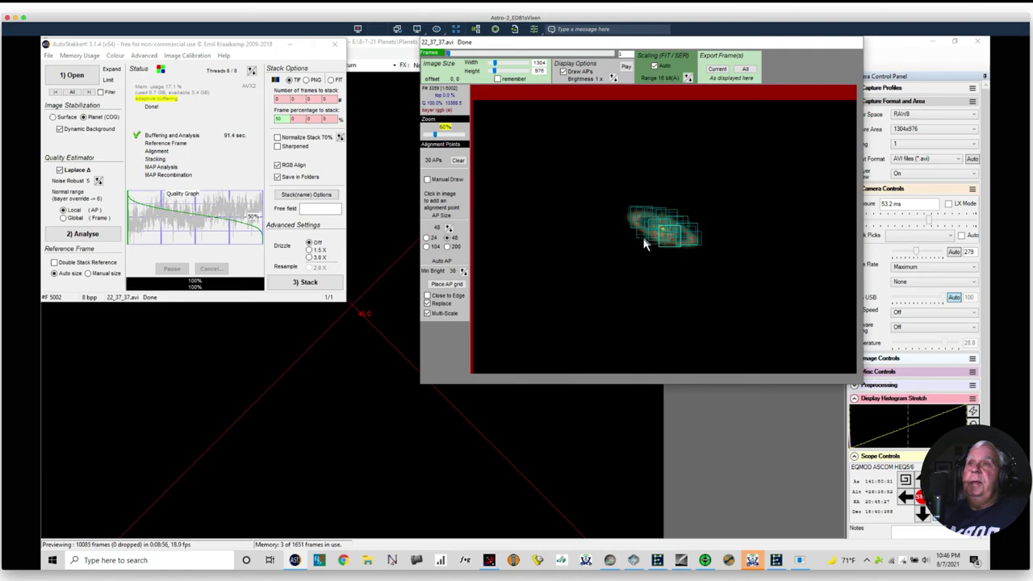
{"action": "left_click", "coordinate": [636, 230]}
{"action": "left_click", "coordinate": [631, 219]}
{"action": "left_click", "coordinate": [630, 216]}
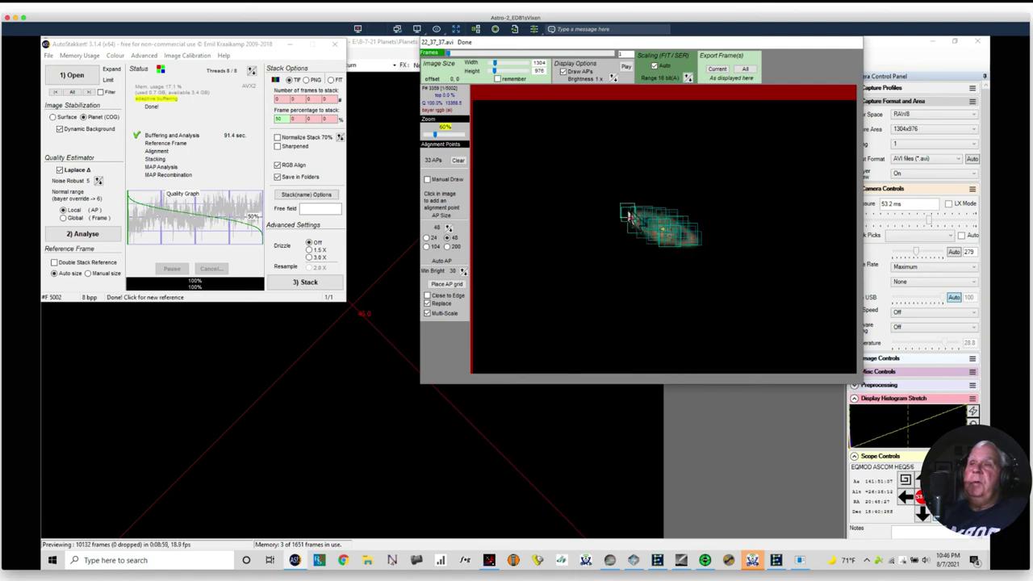
{"action": "left_click", "coordinate": [690, 247]}
{"action": "left_click", "coordinate": [679, 244]}
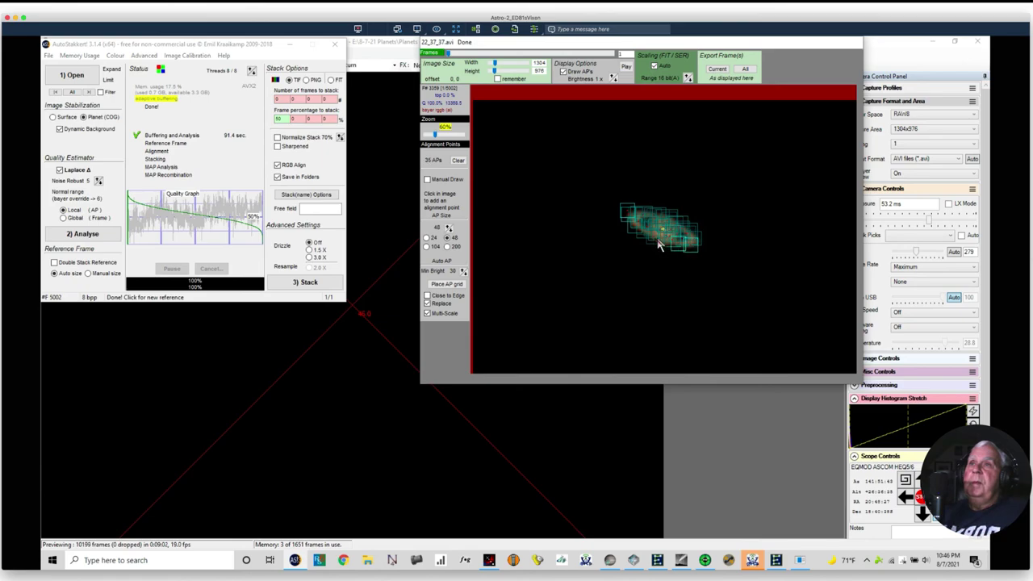
{"action": "left_click", "coordinate": [654, 238]}
{"action": "left_click", "coordinate": [644, 234]}
Step: Add more alignment points around Saturn's edges to reach about 60, then start stacking
{"action": "left_click", "coordinate": [635, 227]}
{"action": "left_click", "coordinate": [630, 224]}
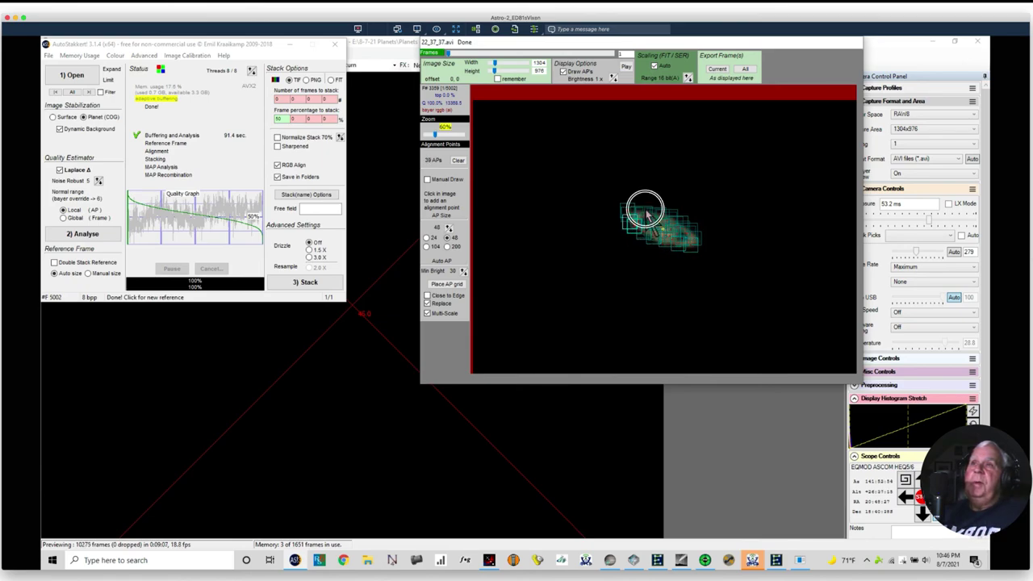
{"action": "left_click", "coordinate": [655, 211]}
{"action": "left_click", "coordinate": [664, 215]}
{"action": "left_click", "coordinate": [685, 224]}
{"action": "left_click", "coordinate": [691, 233]}
{"action": "left_click", "coordinate": [682, 246]}
{"action": "left_click", "coordinate": [646, 237]}
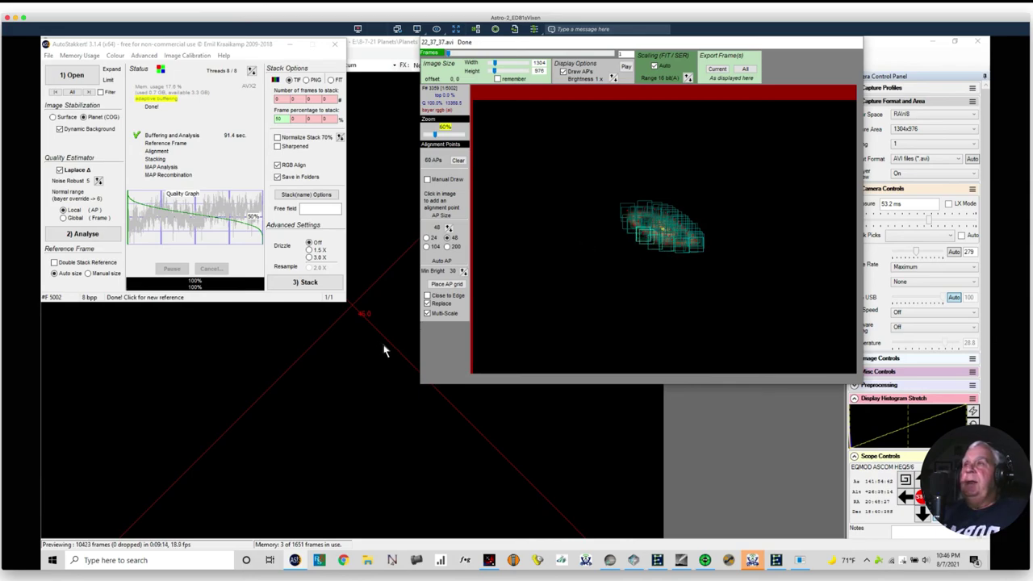
{"action": "left_click", "coordinate": [310, 283]}
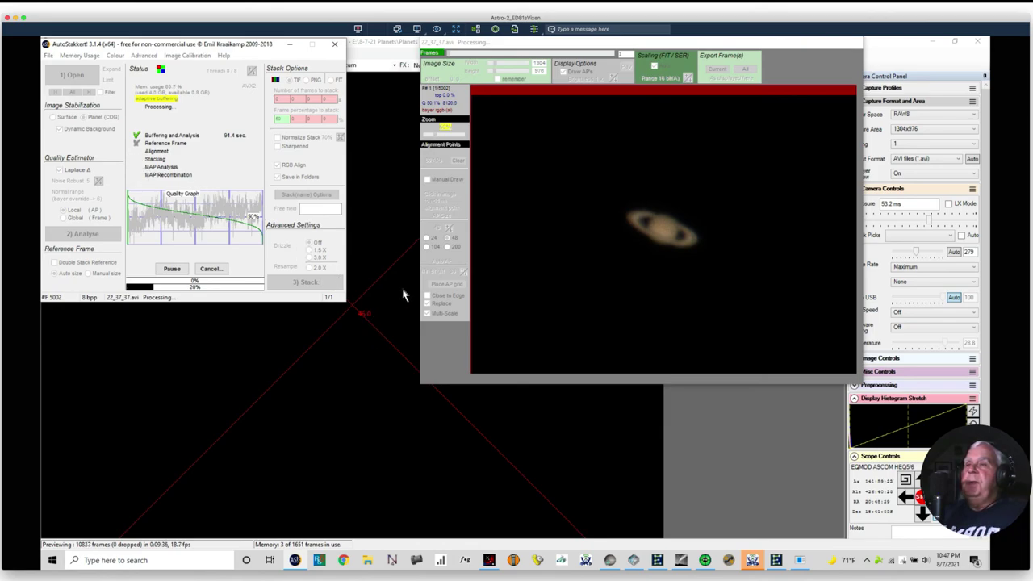
Step: Drag the Saturn preview window toward the lower right while stacking continues
{"action": "left_click", "coordinate": [678, 44]}
{"action": "left_click_drag", "start_coordinate": [678, 45], "coordinate": [808, 75]}
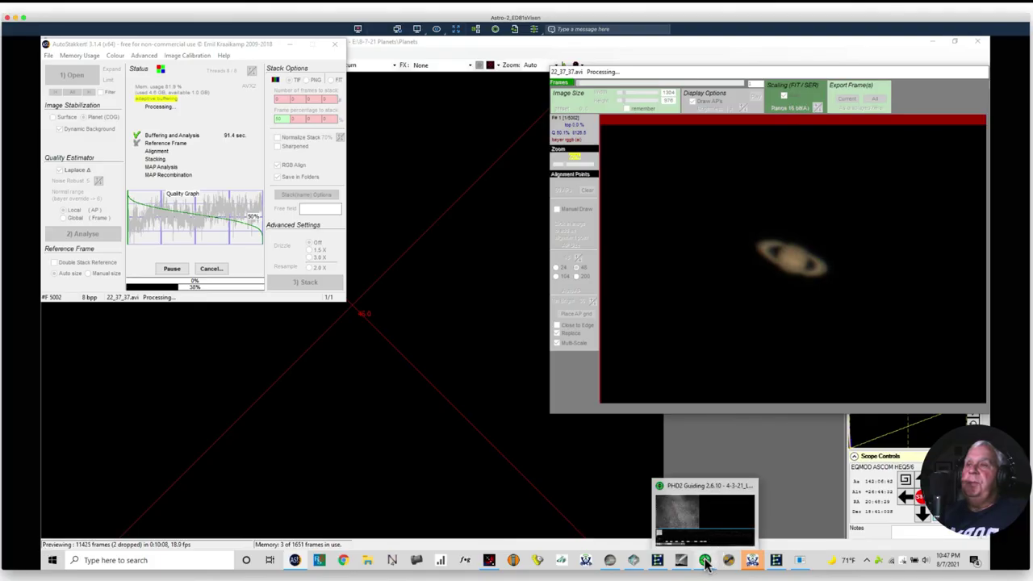
Step: Bring up PHD2 and clear both the guiding history graph and the guide statistics
{"action": "left_click", "coordinate": [706, 561]}
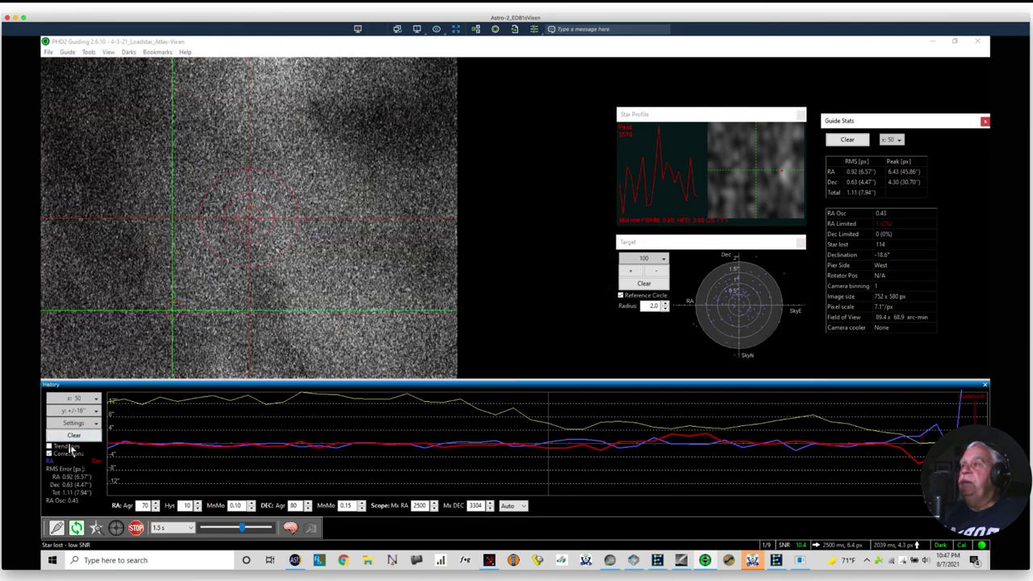
{"action": "left_click", "coordinate": [72, 437]}
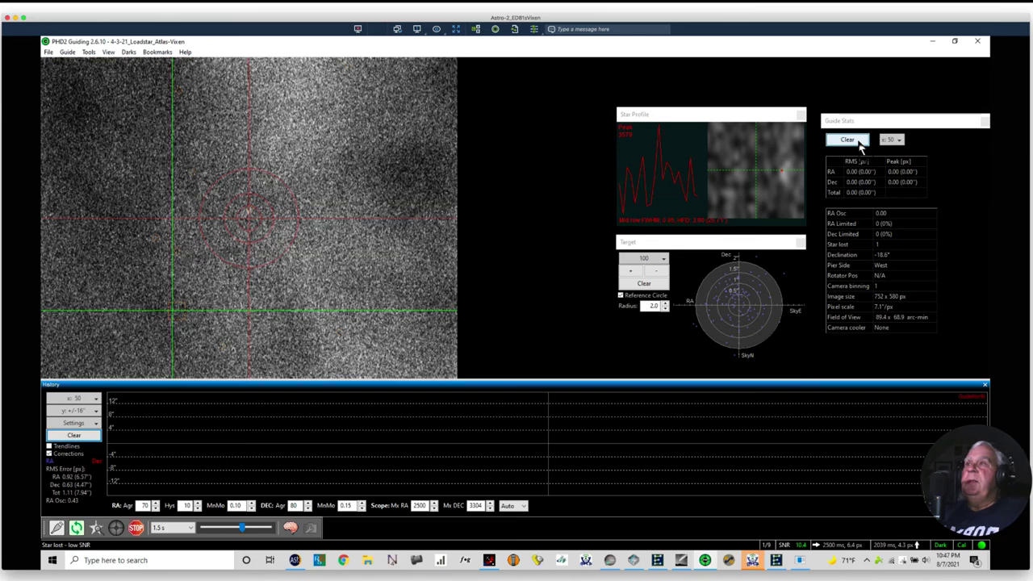
{"action": "left_click", "coordinate": [847, 139]}
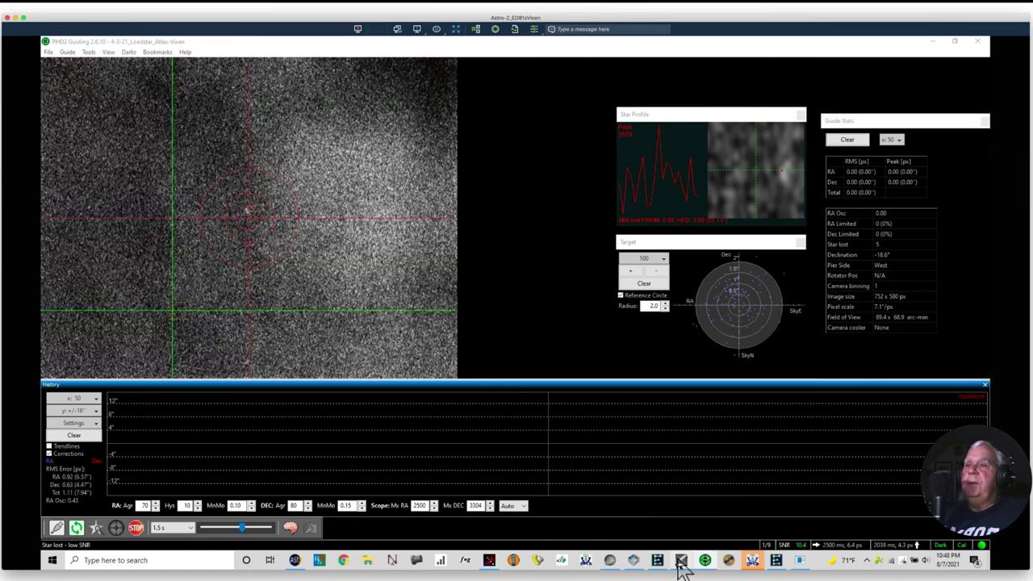
Step: Select Jupiter in Cartes du Ciel, slew the telescope to it, and return to PHD2
{"action": "left_click", "coordinate": [680, 565]}
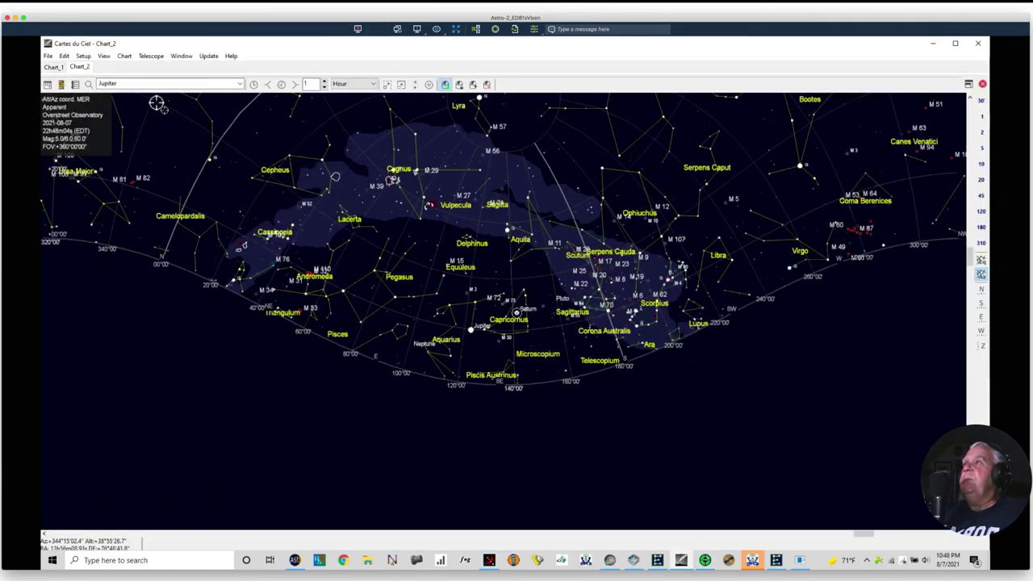
{"action": "left_click", "coordinate": [165, 83]}
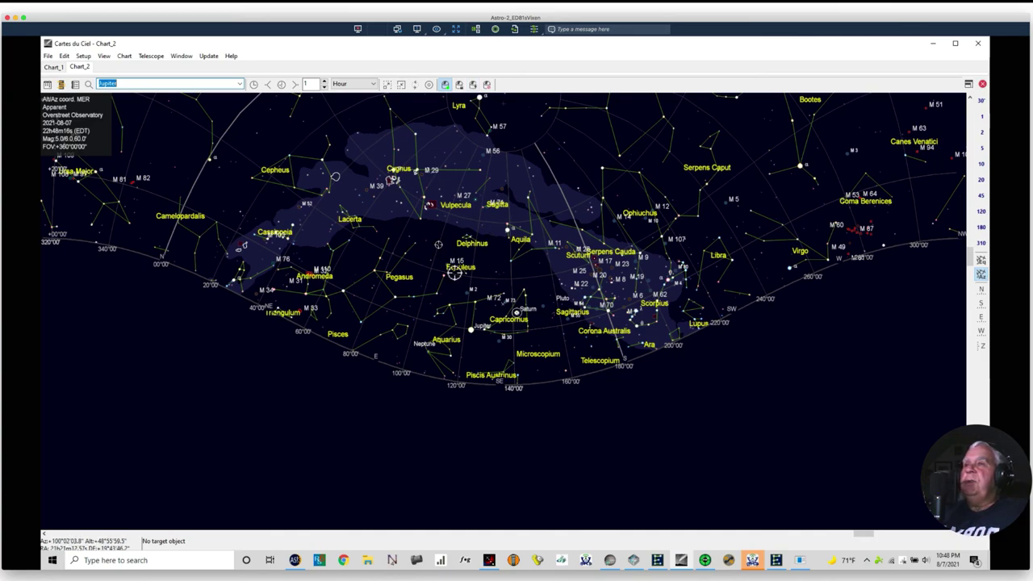
{"action": "left_click", "coordinate": [470, 330]}
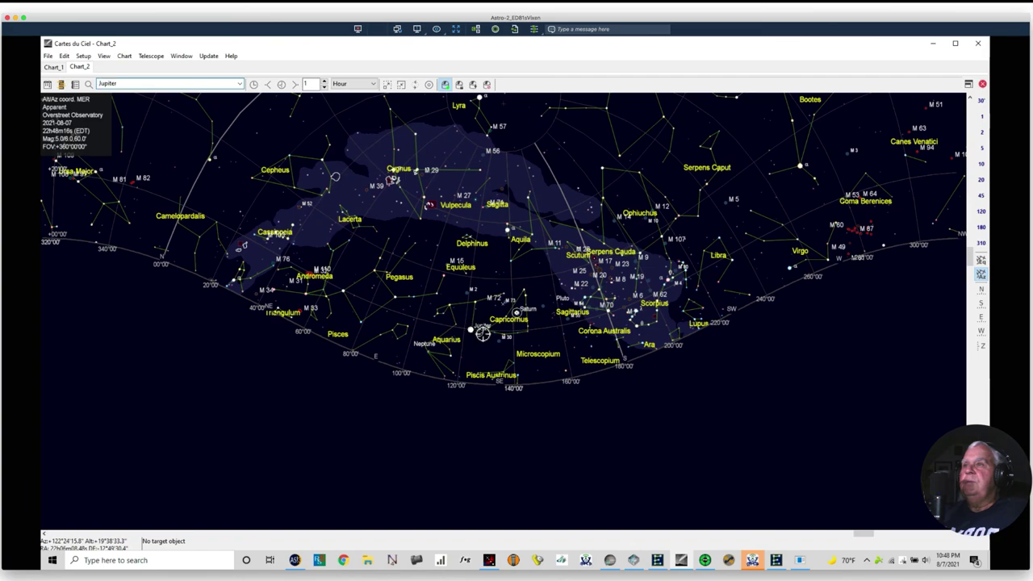
{"action": "left_click", "coordinate": [474, 85]}
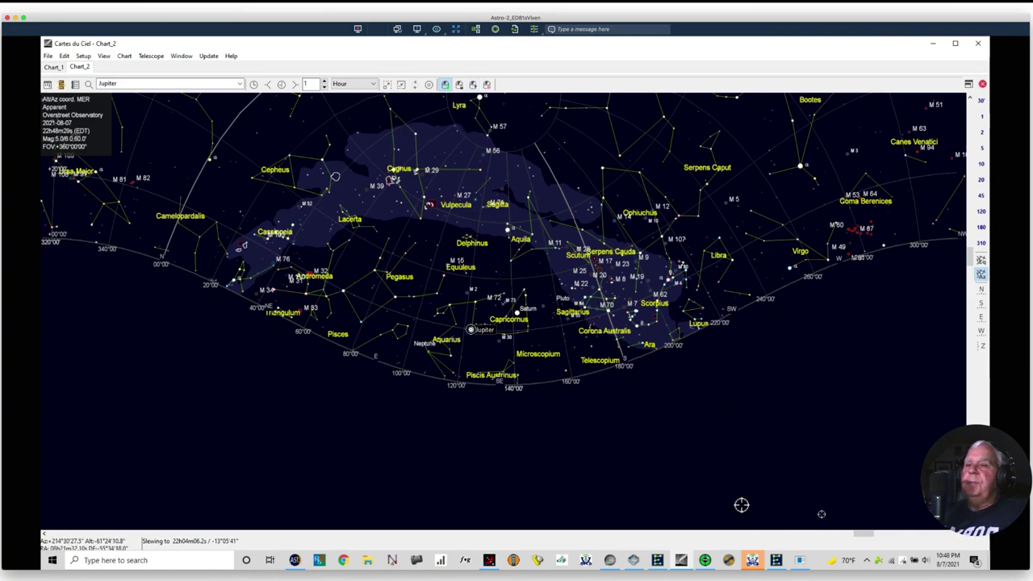
{"action": "left_click", "coordinate": [705, 560]}
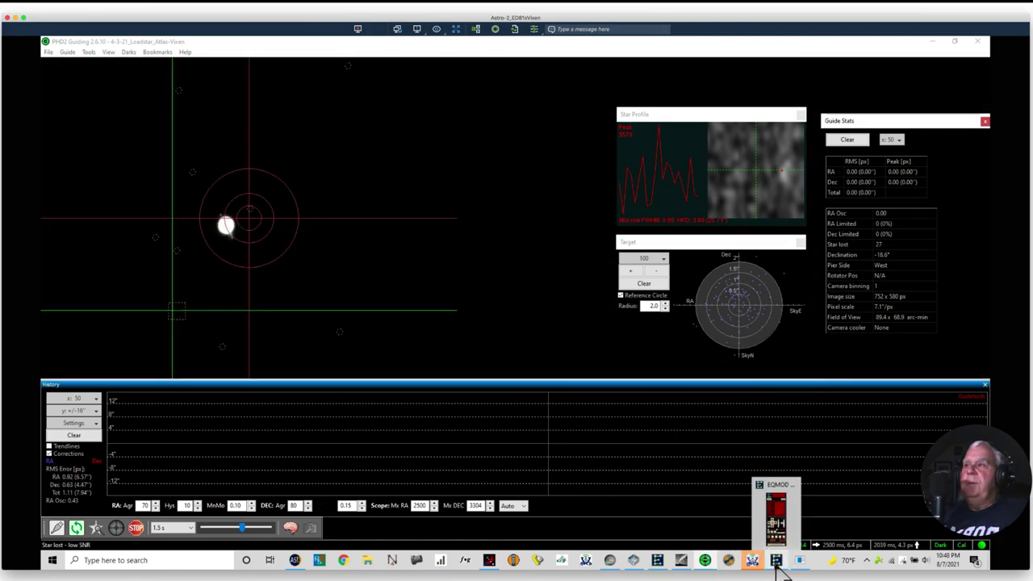
Step: Bring up EQMOD's mount control beside PHD2 and nudge the mount south twice
{"action": "left_click", "coordinate": [773, 505]}
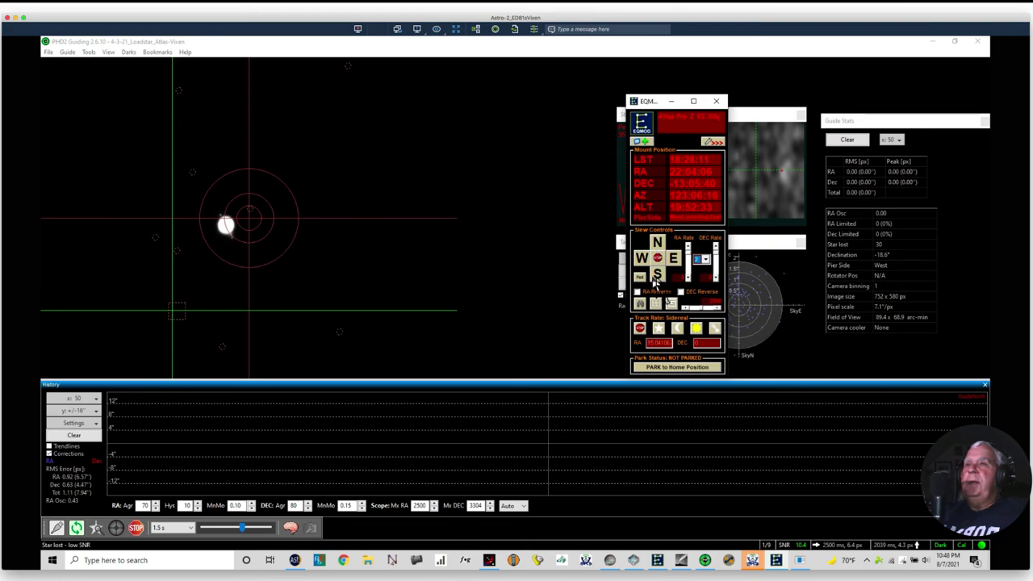
{"action": "left_click", "coordinate": [656, 277]}
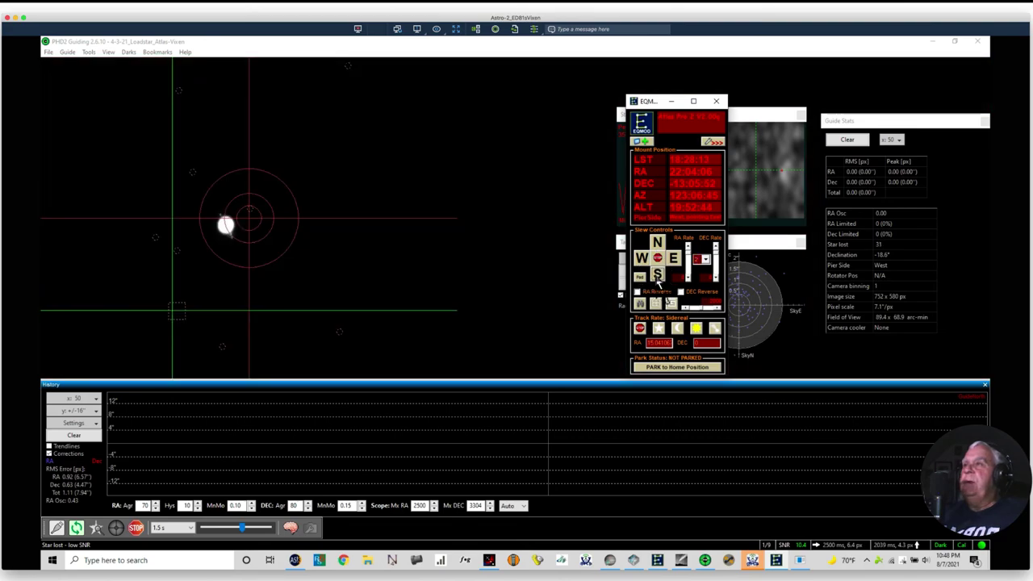
{"action": "left_click", "coordinate": [657, 277]}
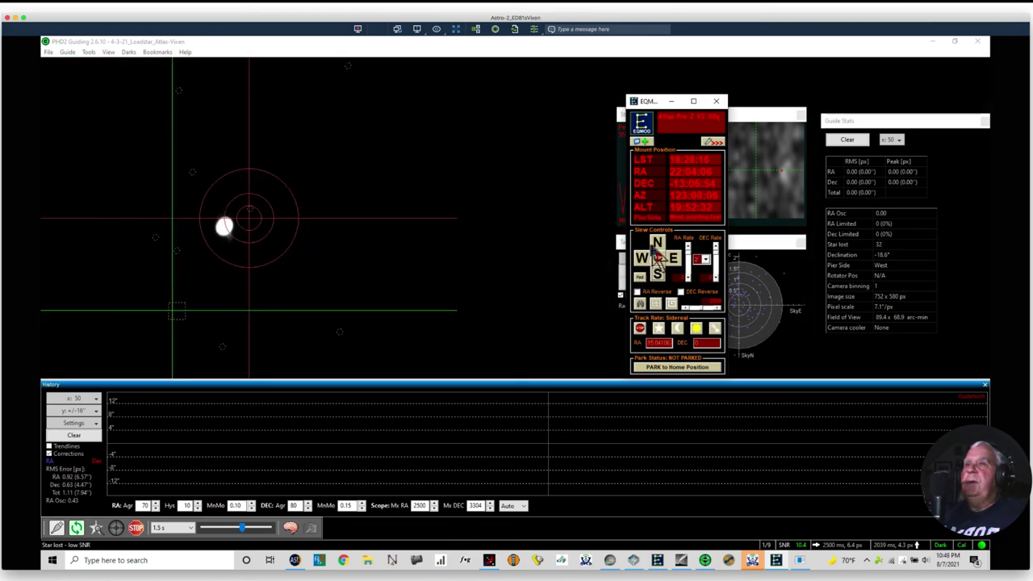
Step: Nudge the mount north ten times to move Jupiter toward the reticle centre
{"action": "left_click", "coordinate": [658, 243]}
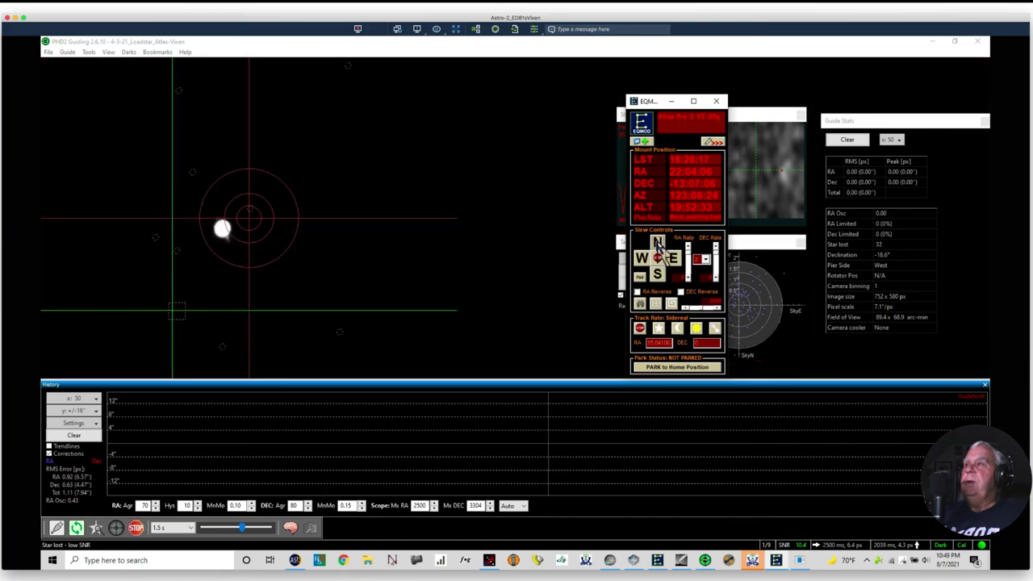
{"action": "left_click", "coordinate": [659, 243]}
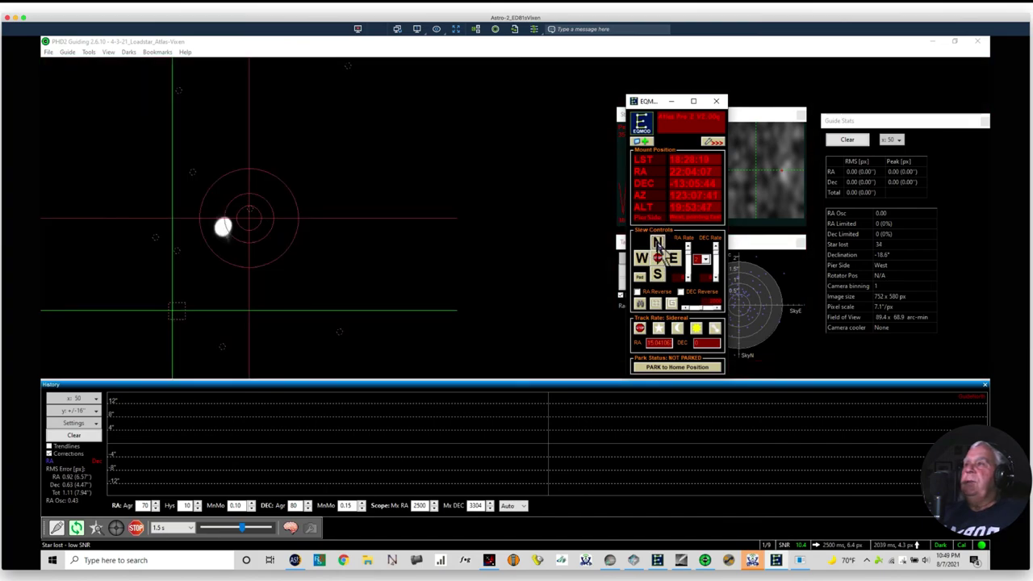
{"action": "left_click", "coordinate": [658, 244]}
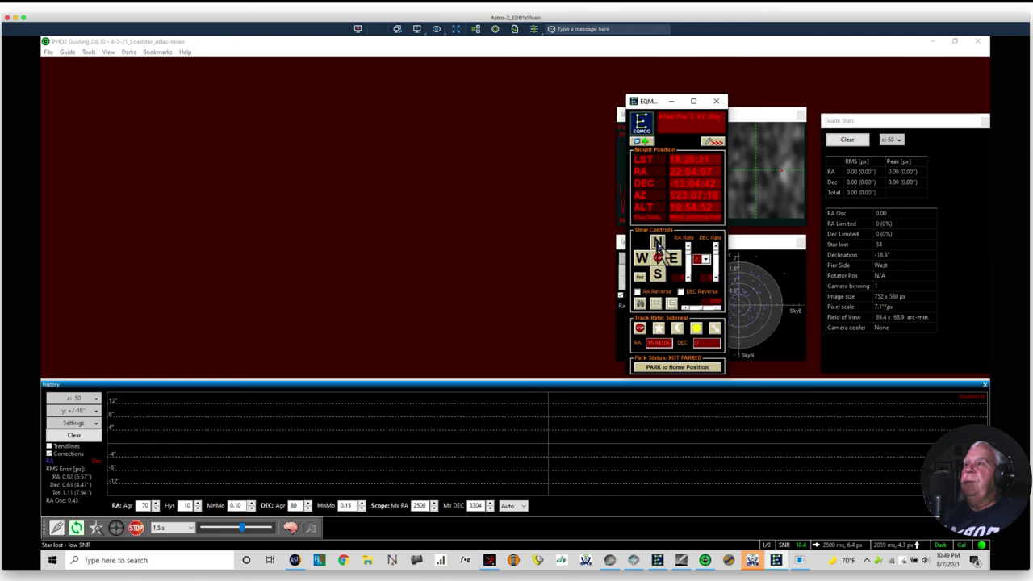
{"action": "left_click", "coordinate": [659, 243]}
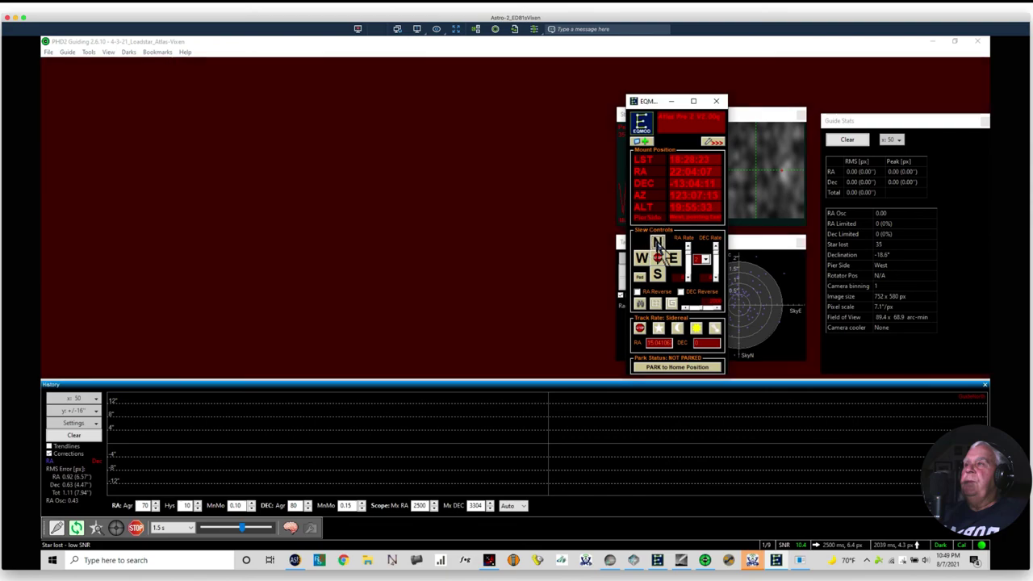
{"action": "left_click", "coordinate": [659, 244]}
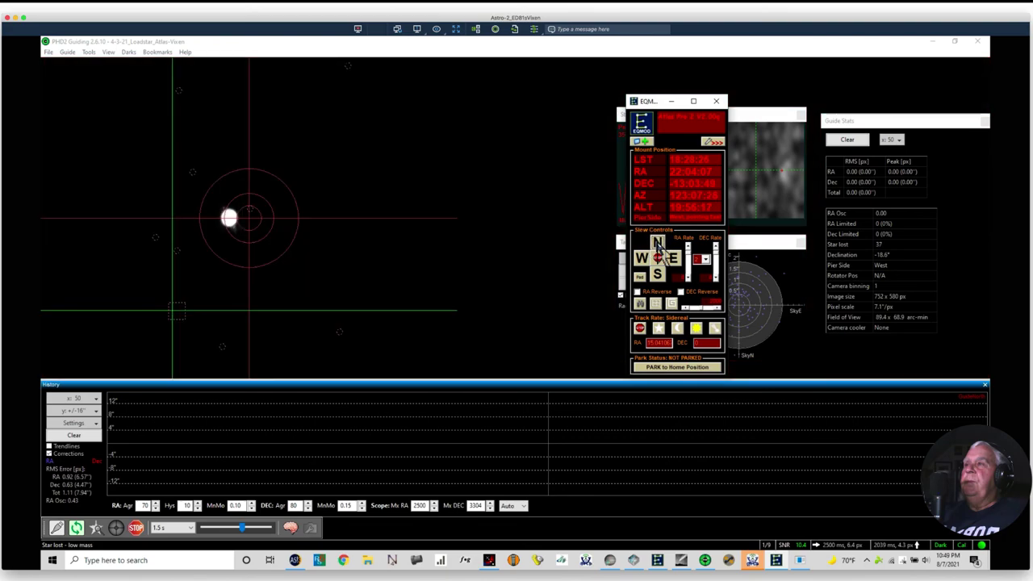
{"action": "left_click", "coordinate": [658, 244]}
{"action": "left_click", "coordinate": [658, 244]}
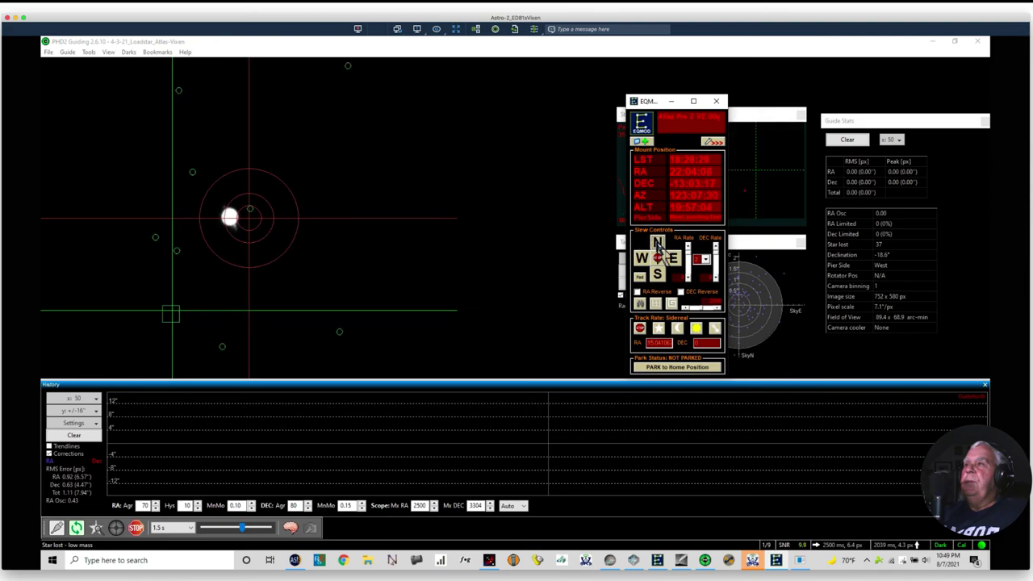
{"action": "left_click", "coordinate": [658, 243]}
{"action": "left_click", "coordinate": [658, 244]}
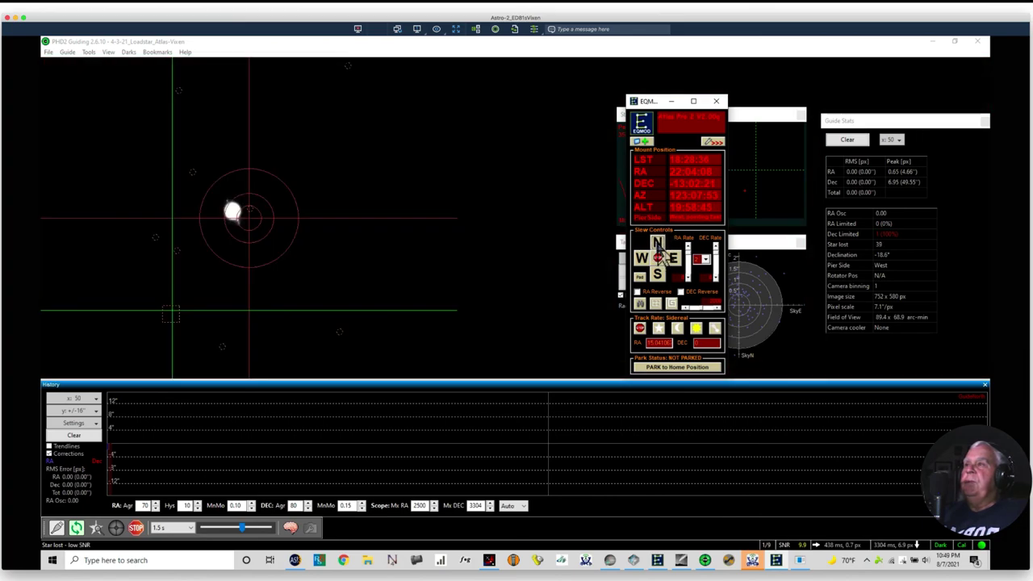
{"action": "left_click", "coordinate": [658, 244]}
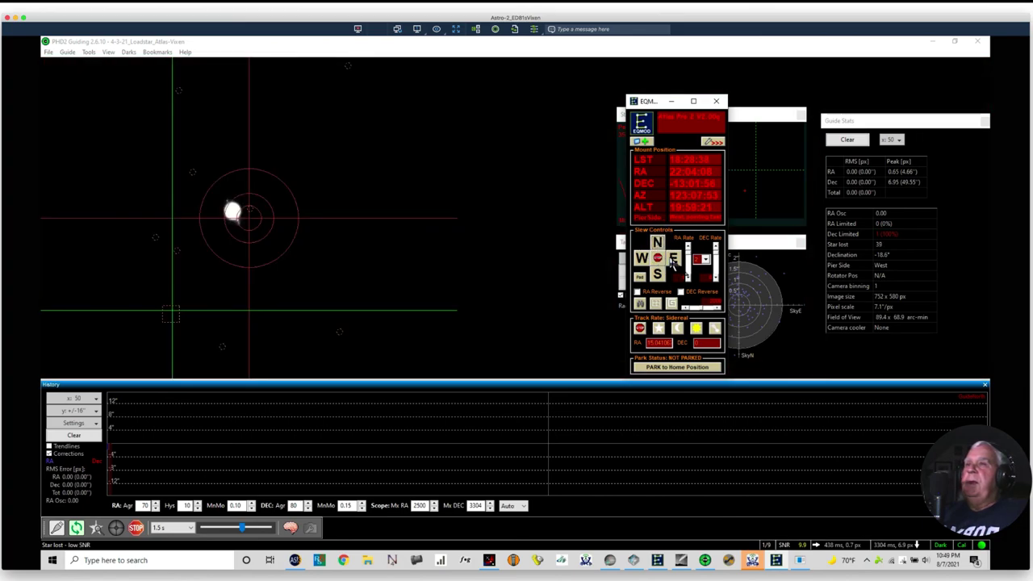
Step: Nudge the mount east three times, west once, then north twice to centre Jupiter
{"action": "left_click", "coordinate": [673, 259]}
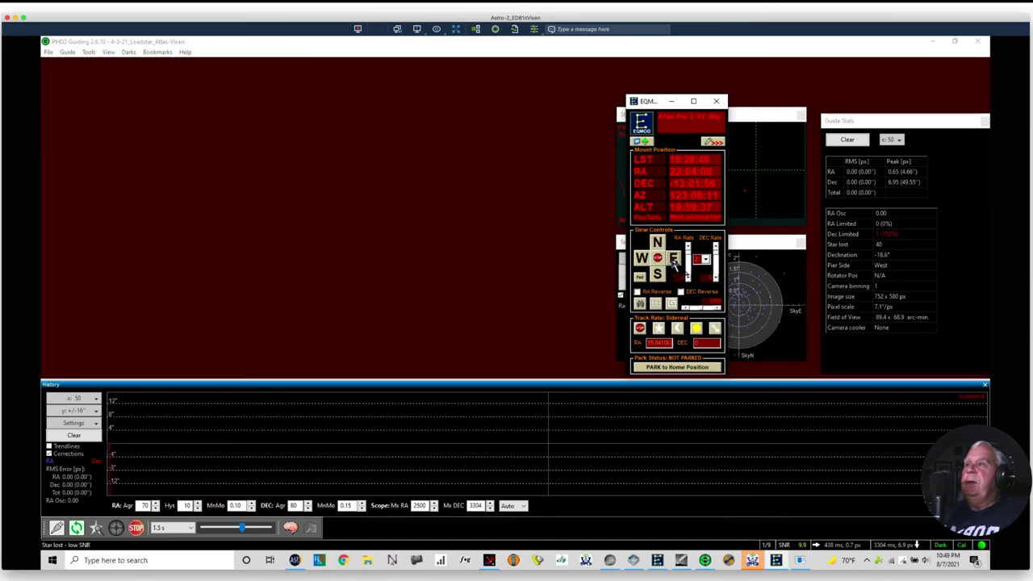
{"action": "left_click", "coordinate": [673, 260]}
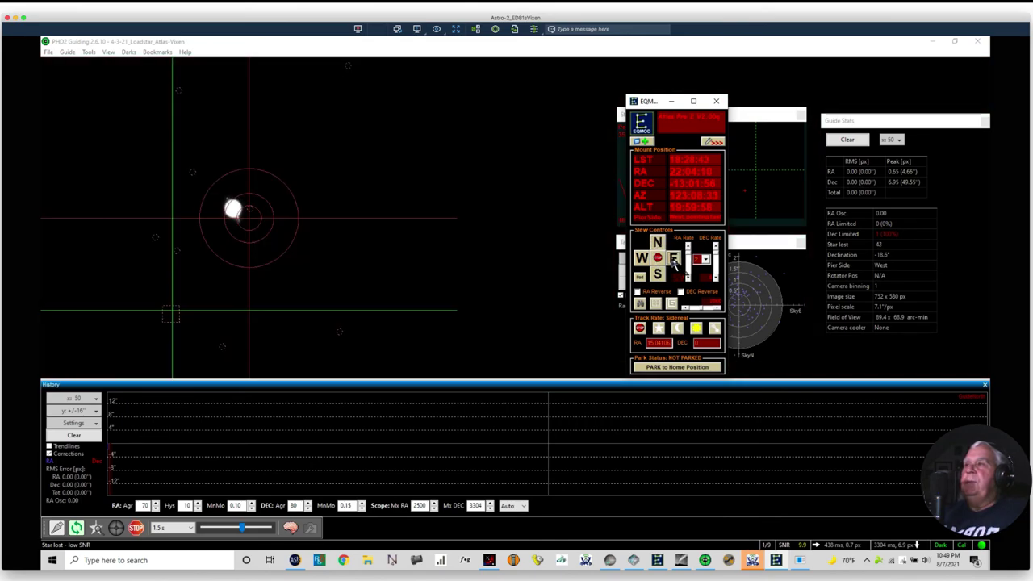
{"action": "left_click", "coordinate": [673, 260]}
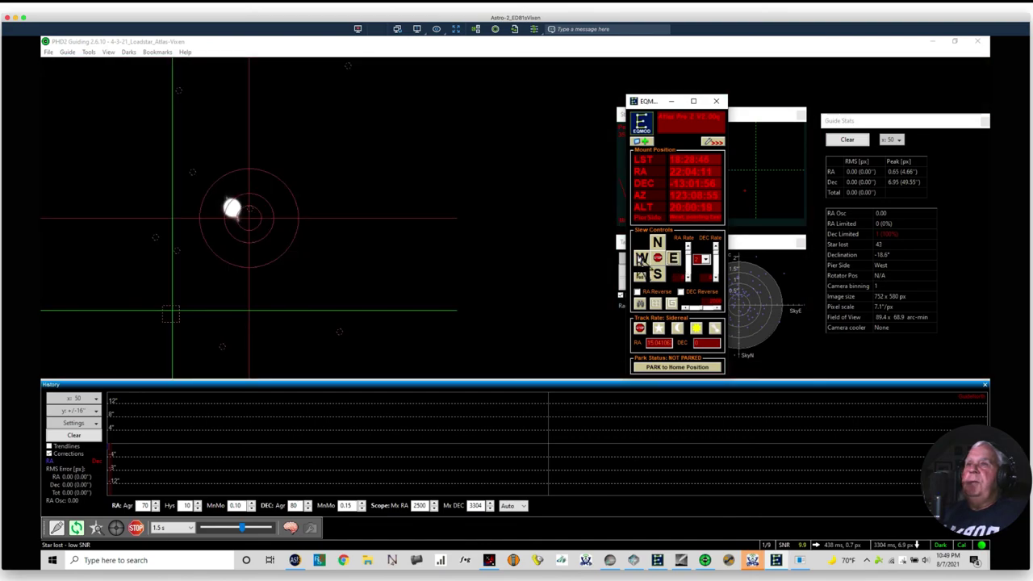
{"action": "left_click", "coordinate": [640, 258]}
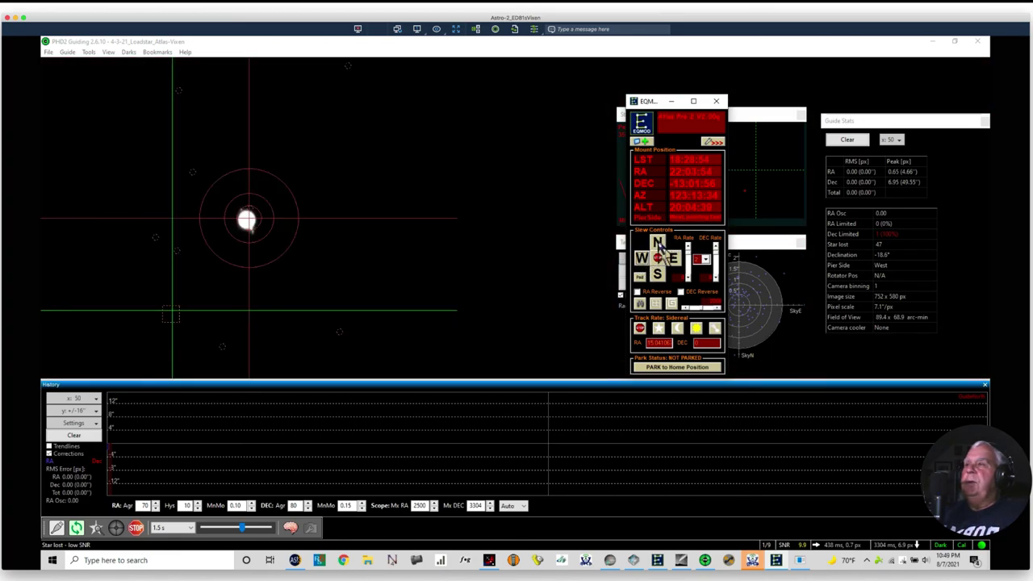
{"action": "left_click", "coordinate": [659, 245]}
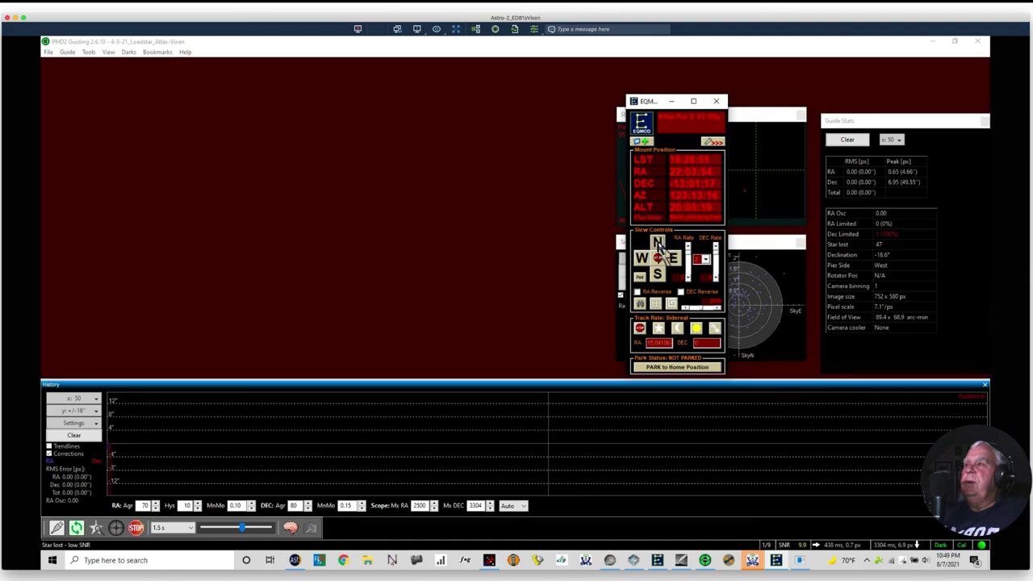
{"action": "left_click", "coordinate": [659, 244]}
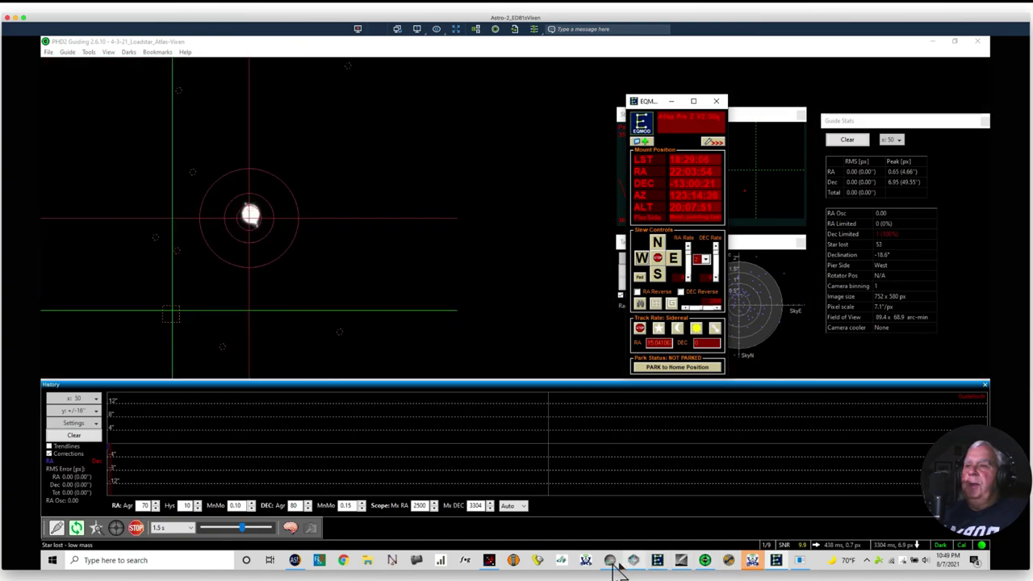
Step: Try lower SharpCap exposures before returning to 30.0 ms, then glance at the Reolink observatory camera
{"action": "left_click", "coordinate": [610, 560]}
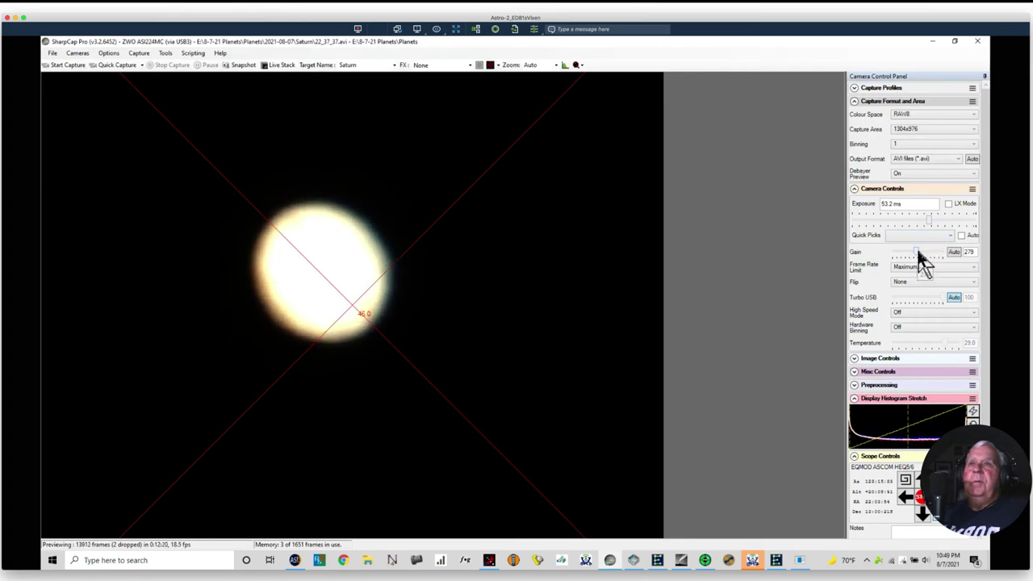
{"action": "left_click_drag", "start_coordinate": [929, 220], "coordinate": [922, 221]}
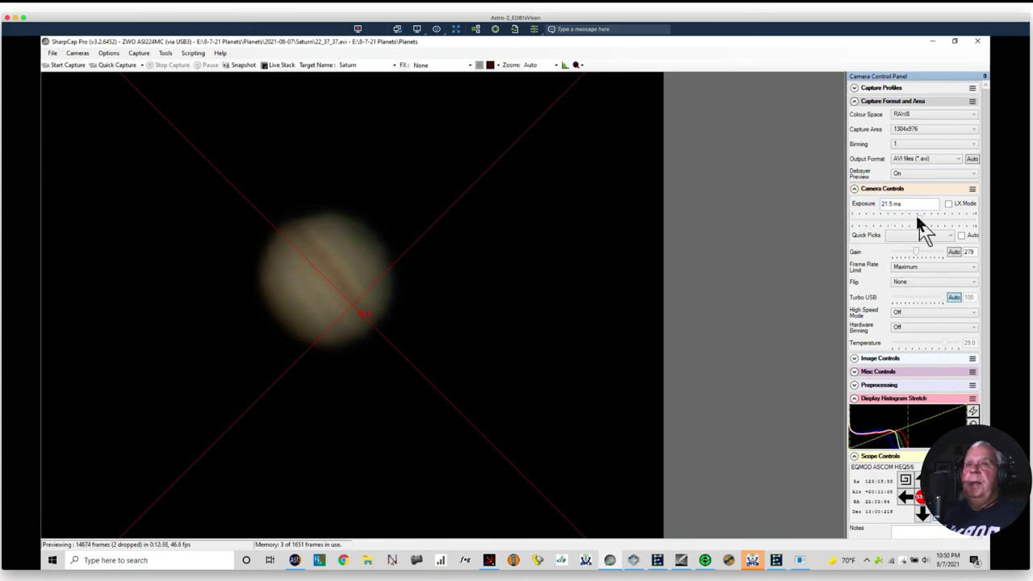
{"action": "left_click_drag", "start_coordinate": [920, 220], "coordinate": [922, 223]}
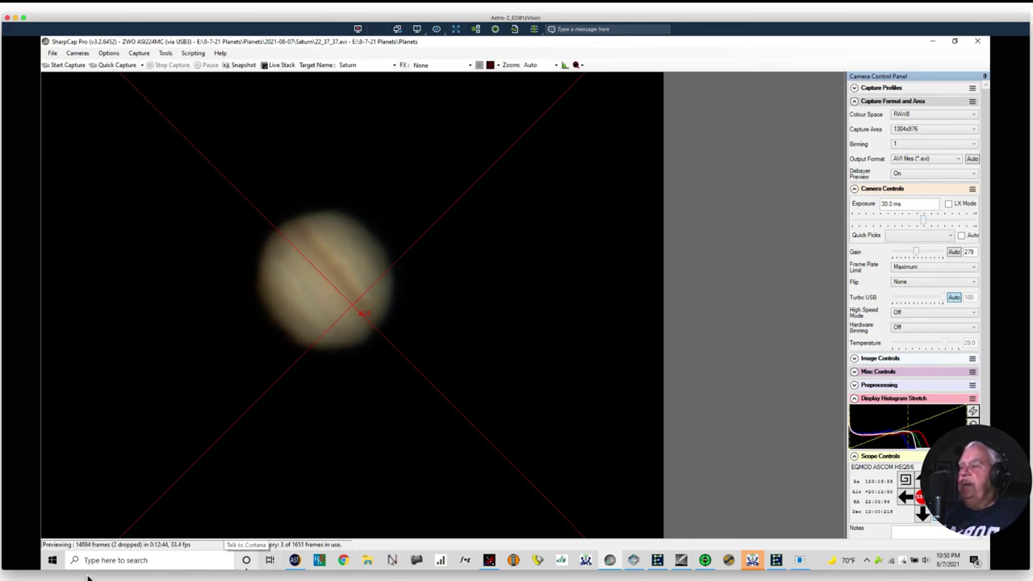
{"action": "key", "text": "ctrl+Left"}
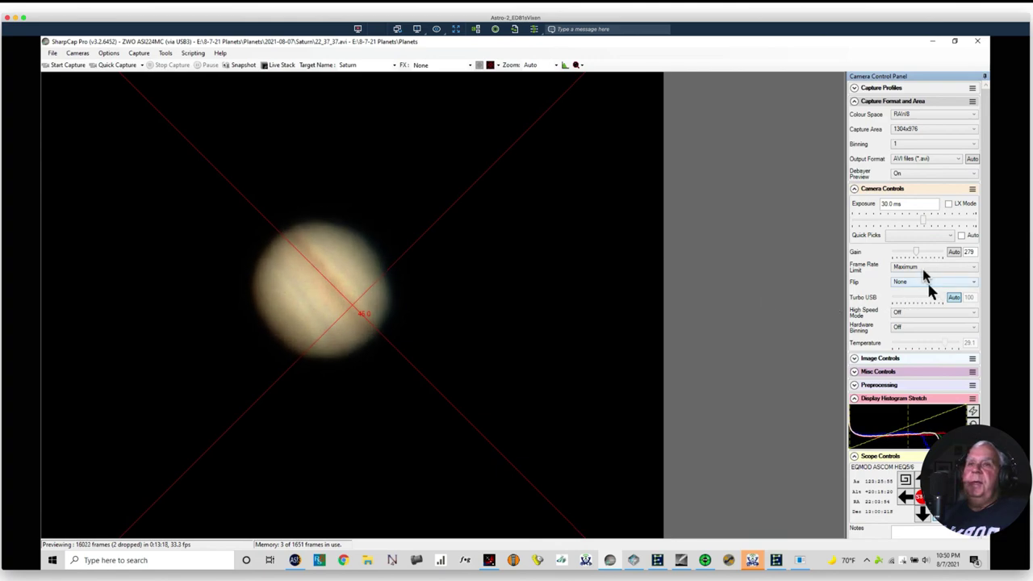
Step: Cut SharpCap's Jupiter exposure to 24.8 ms, then view the calibration run in Sequence Generator Pro
{"action": "mouse_move", "coordinate": [916, 254]}
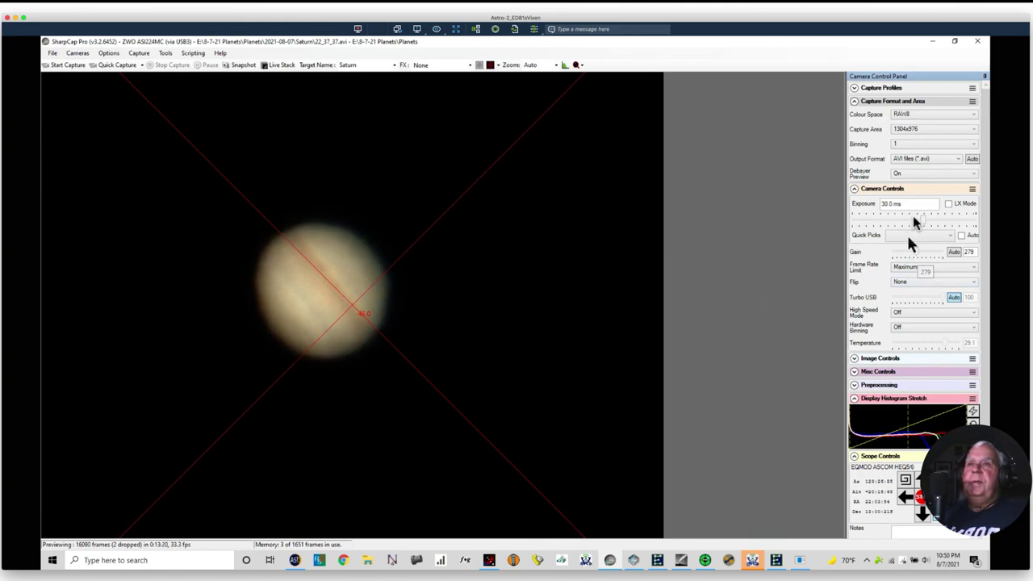
{"action": "left_click_drag", "start_coordinate": [922, 219], "coordinate": [921, 222]}
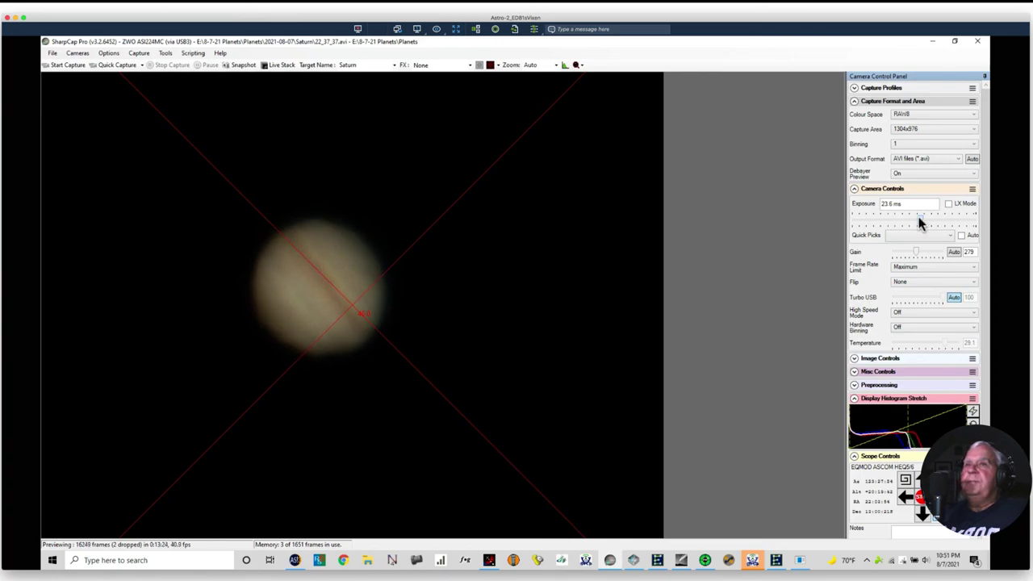
{"action": "left_click_drag", "start_coordinate": [920, 219], "coordinate": [920, 219]}
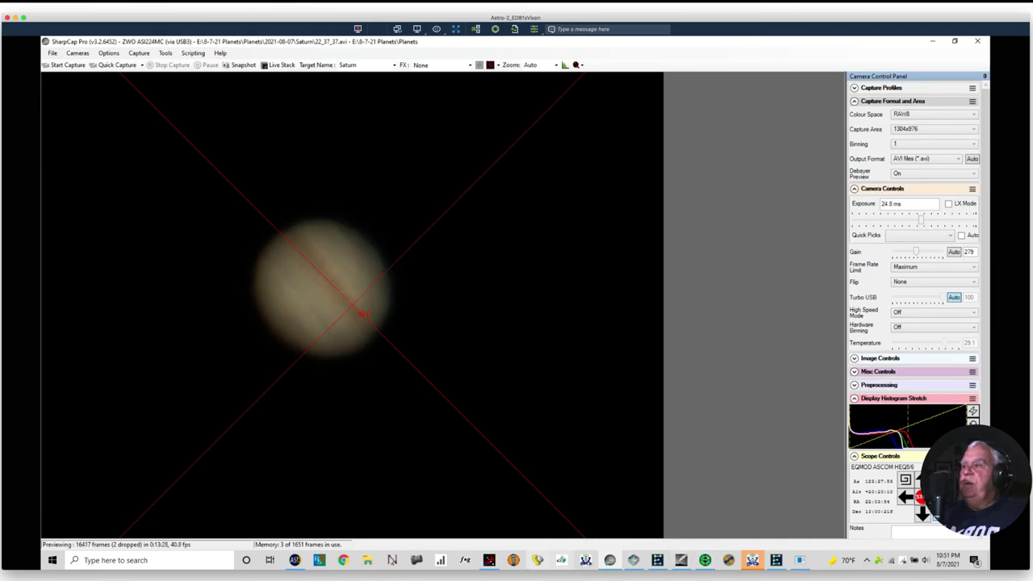
{"action": "key", "text": "ctrl+Right"}
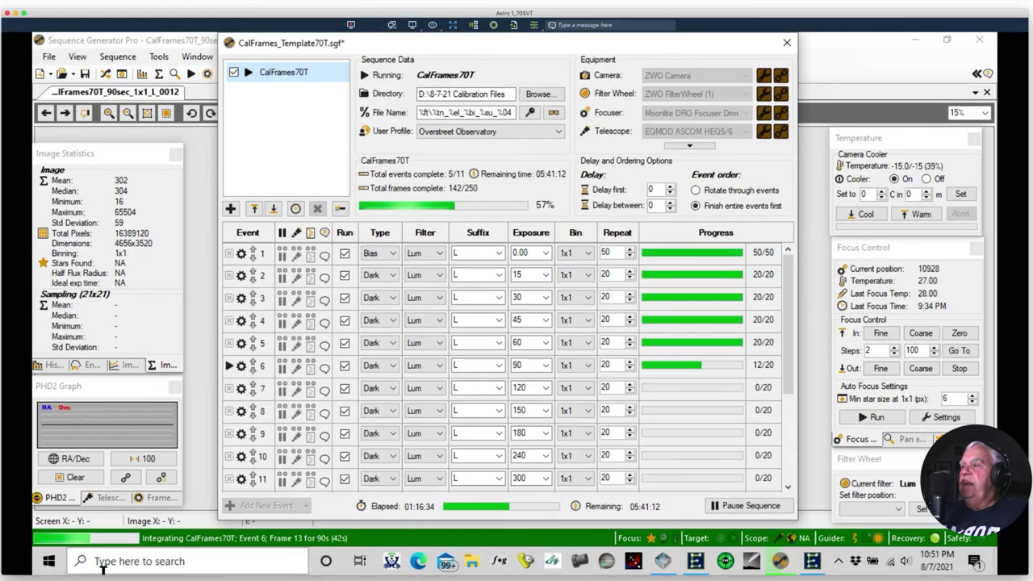
Step: Return to the Astro-2 capture desktop and bring AutoStakkert!'s 22_37_37.avi stacking progress forward
{"action": "key", "text": "ctrl+Left"}
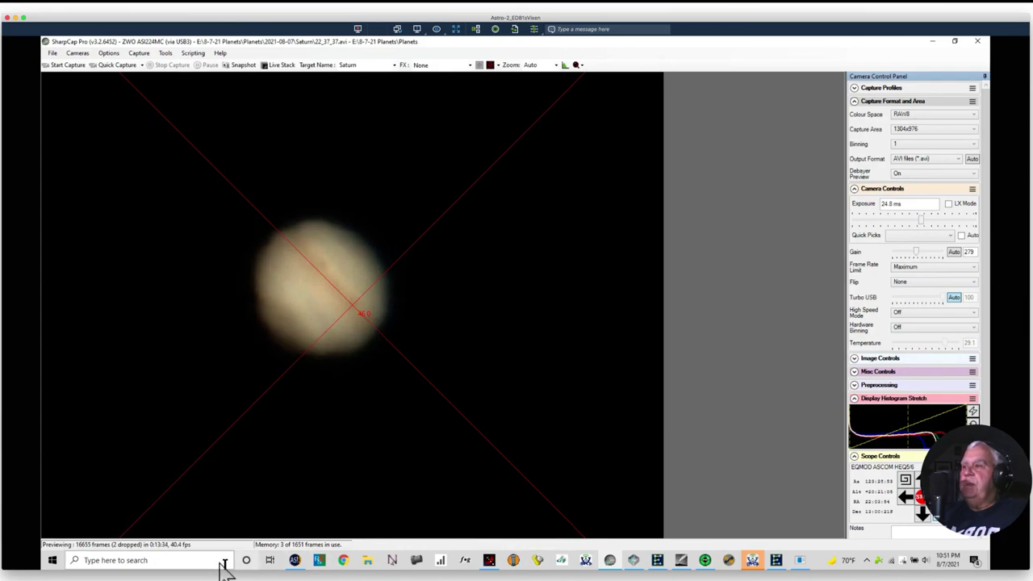
{"action": "left_click", "coordinate": [296, 560]}
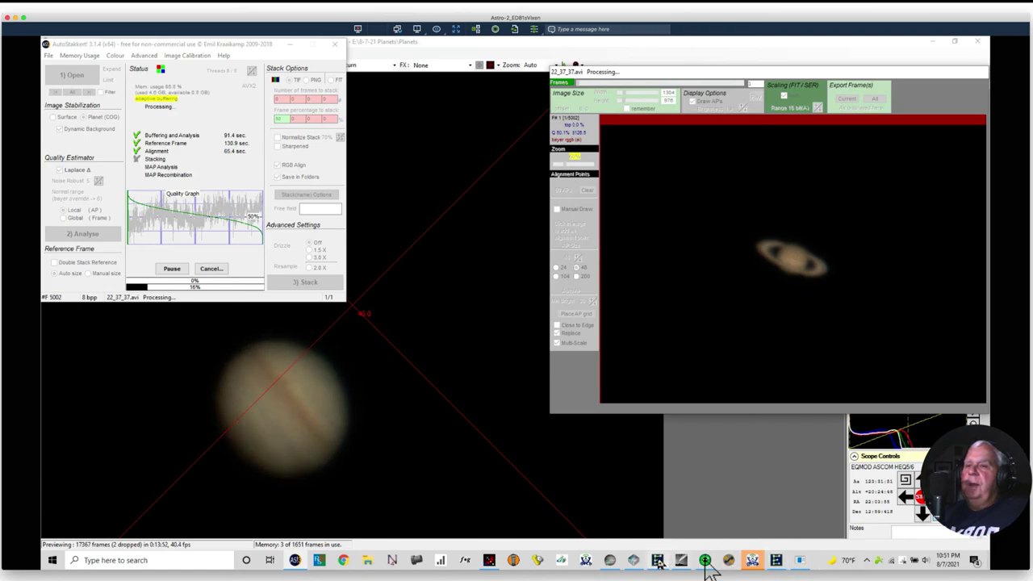
Step: In EQMOD, nudge the mount south six times and west once, then switch to local Chrome
{"action": "left_click", "coordinate": [775, 562]}
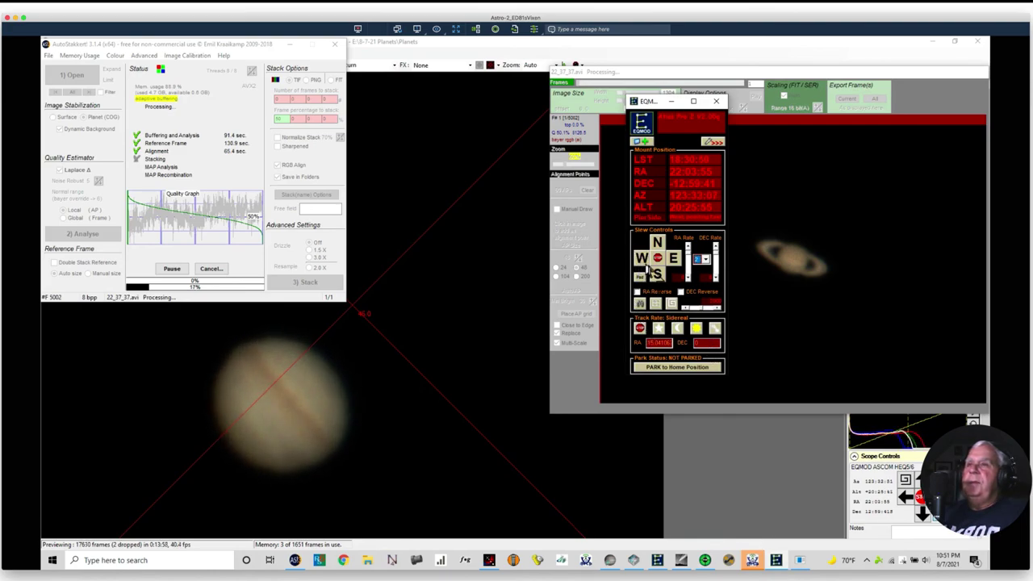
{"action": "left_click", "coordinate": [657, 275]}
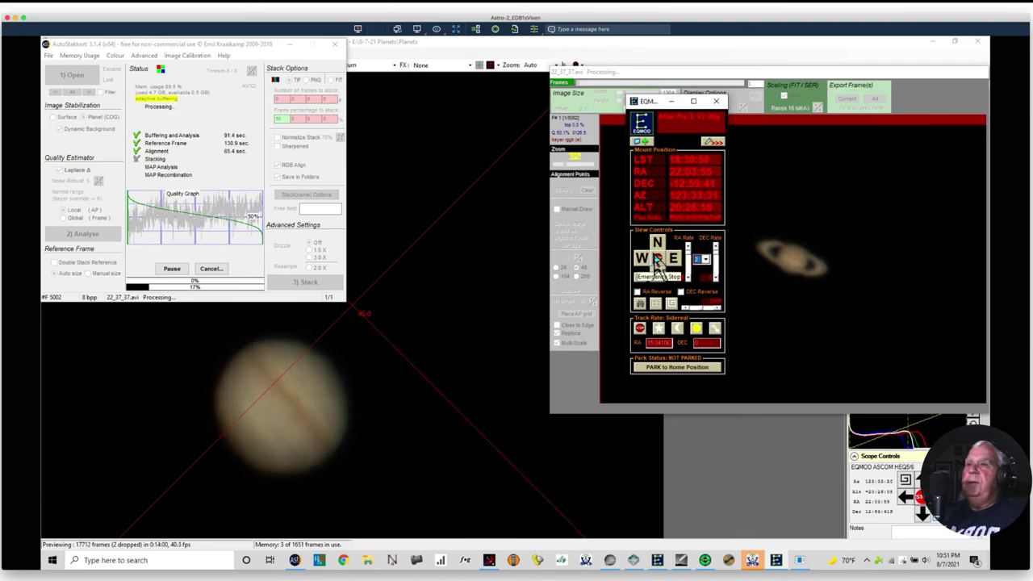
{"action": "left_click", "coordinate": [656, 274]}
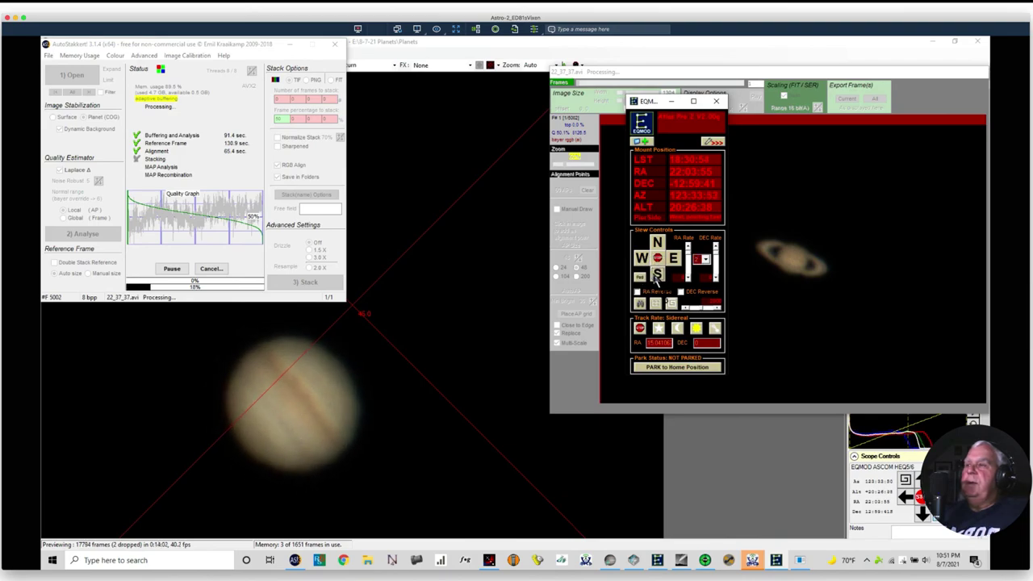
{"action": "left_click", "coordinate": [658, 274]}
{"action": "left_click", "coordinate": [657, 275]}
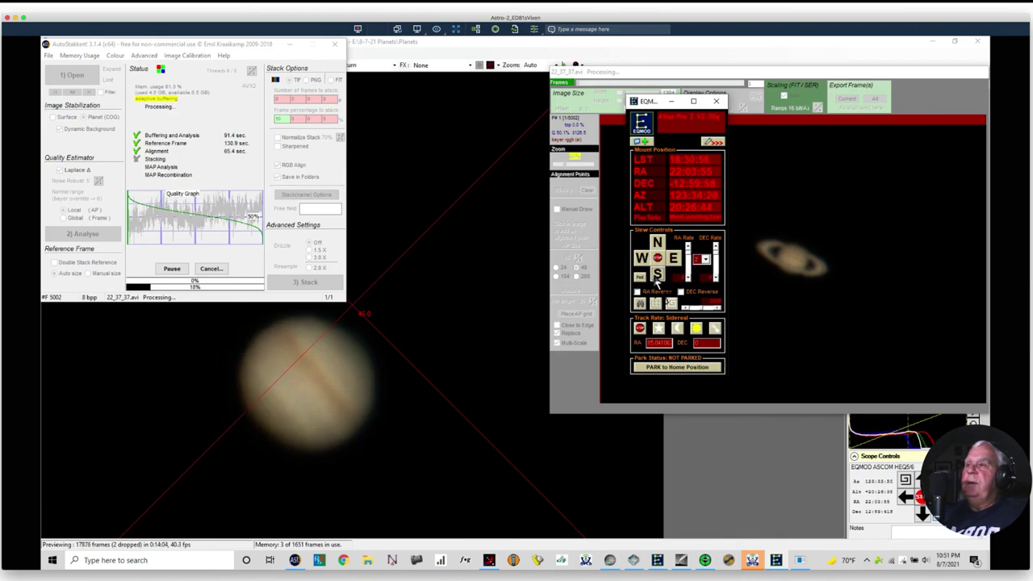
{"action": "left_click", "coordinate": [656, 276]}
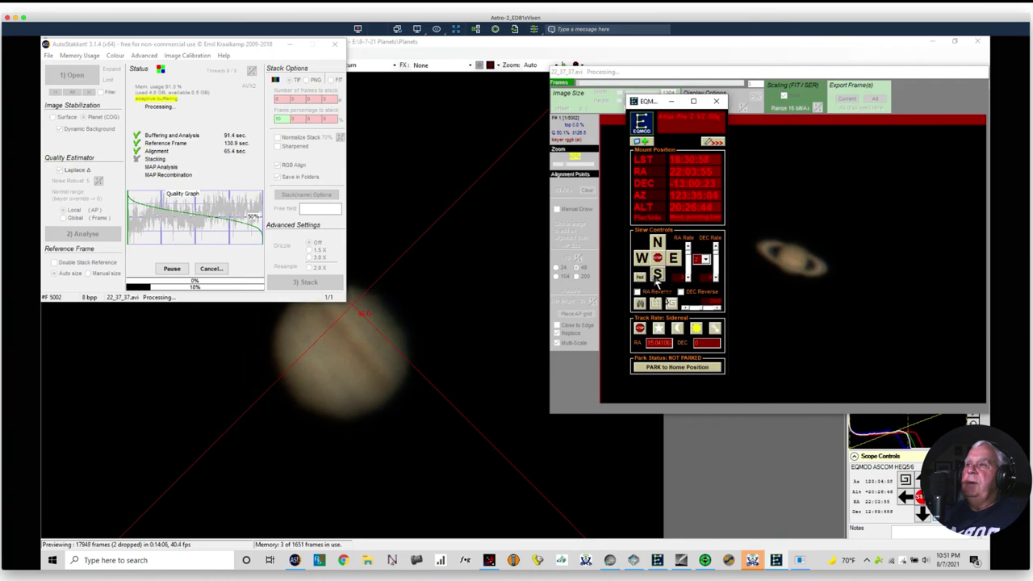
{"action": "left_click", "coordinate": [641, 259]}
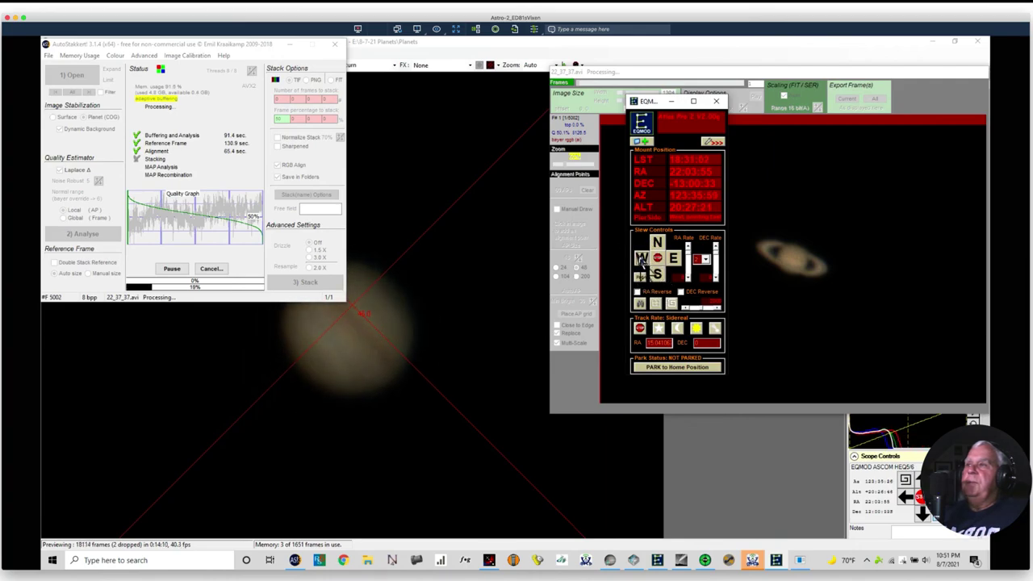
{"action": "left_click", "coordinate": [657, 275]}
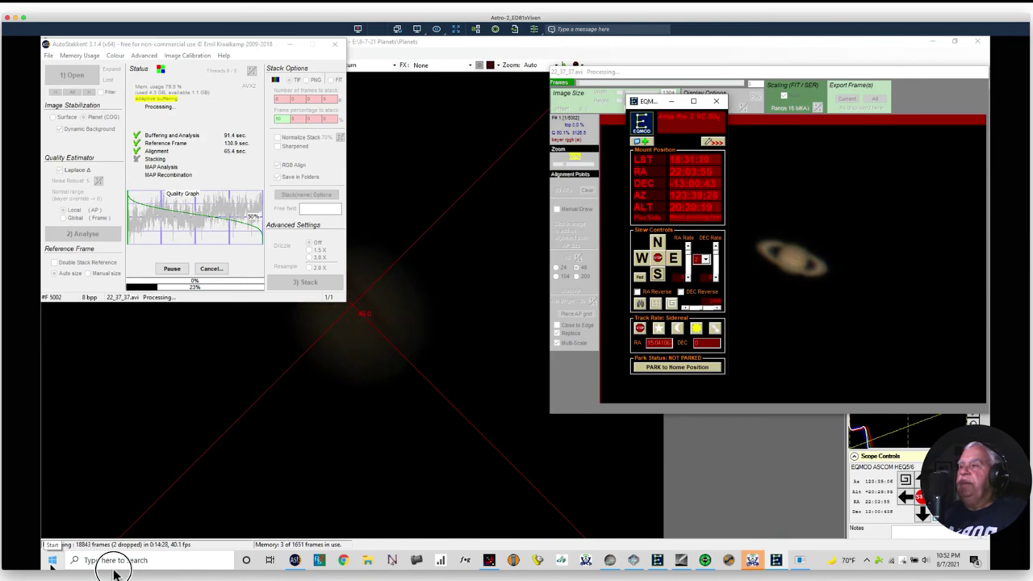
{"action": "key", "text": "super+Tab"}
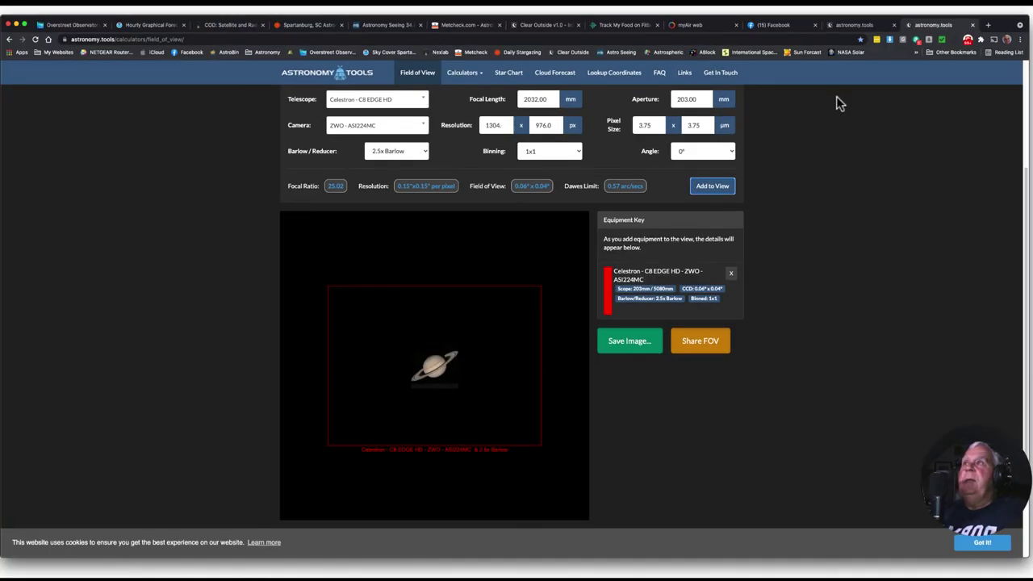
Step: Show the Overstreet Observatory Clear Sky Chart with cloud, transparency and seeing rows
{"action": "left_click", "coordinate": [69, 25]}
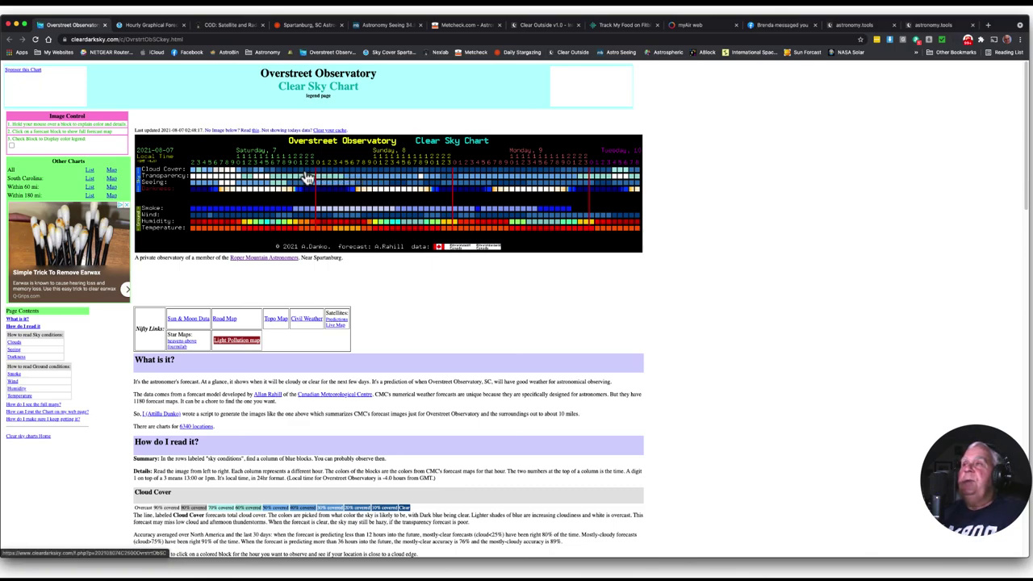
Step: Show the NWS Greenville-Spartanburg hourly graph of temperature, wind, sky cover, rain and visibility
{"action": "mouse_move", "coordinate": [315, 191]}
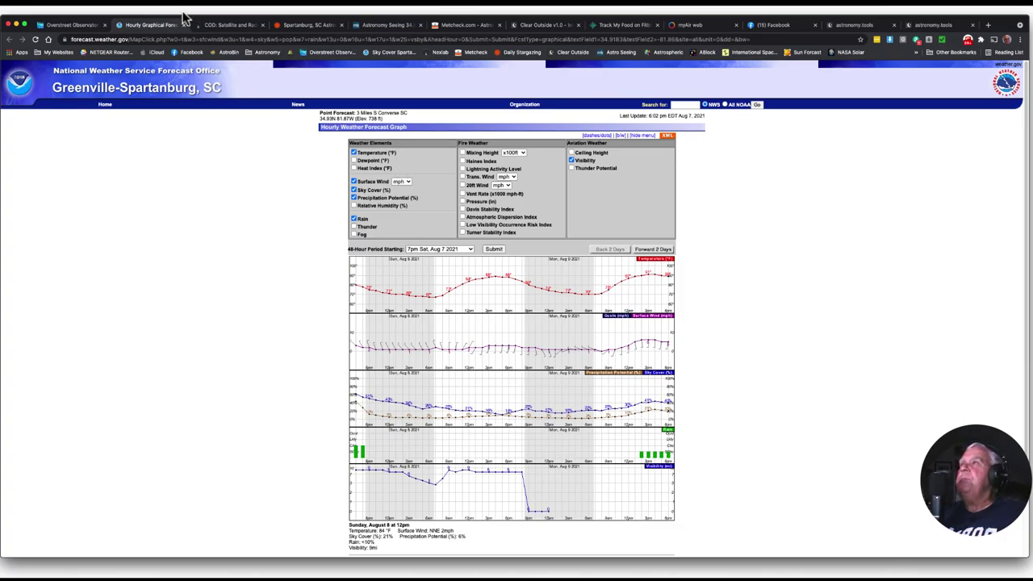
Step: Display the 24-frame GOES-East clean long-wave infrared loop on College of DuPage NEXLAB
{"action": "left_click", "coordinate": [222, 25]}
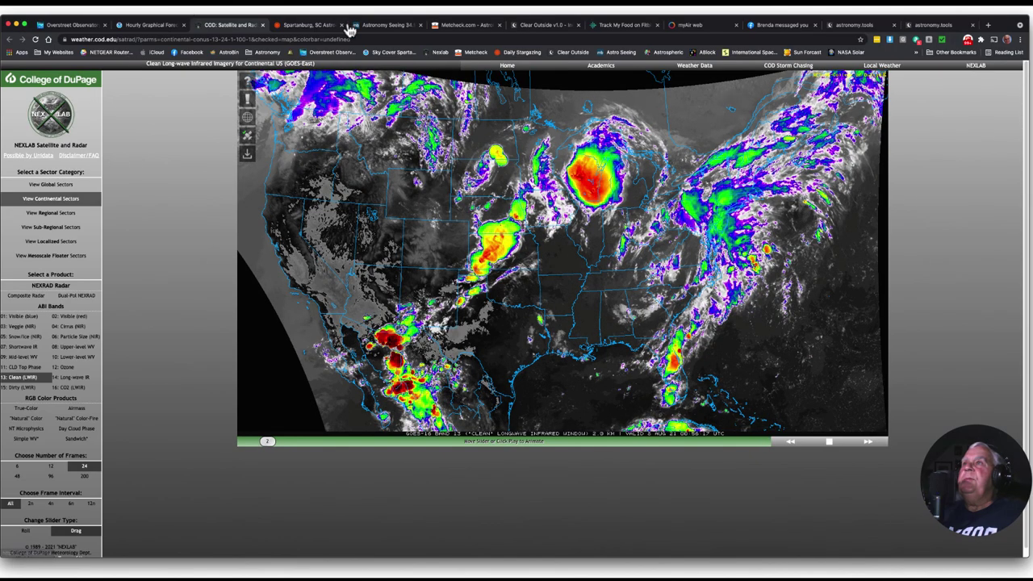
Step: Open meteoblue's Astronomy Seeing table and scroll from Saturday evening into Sunday
{"action": "left_click", "coordinate": [376, 26]}
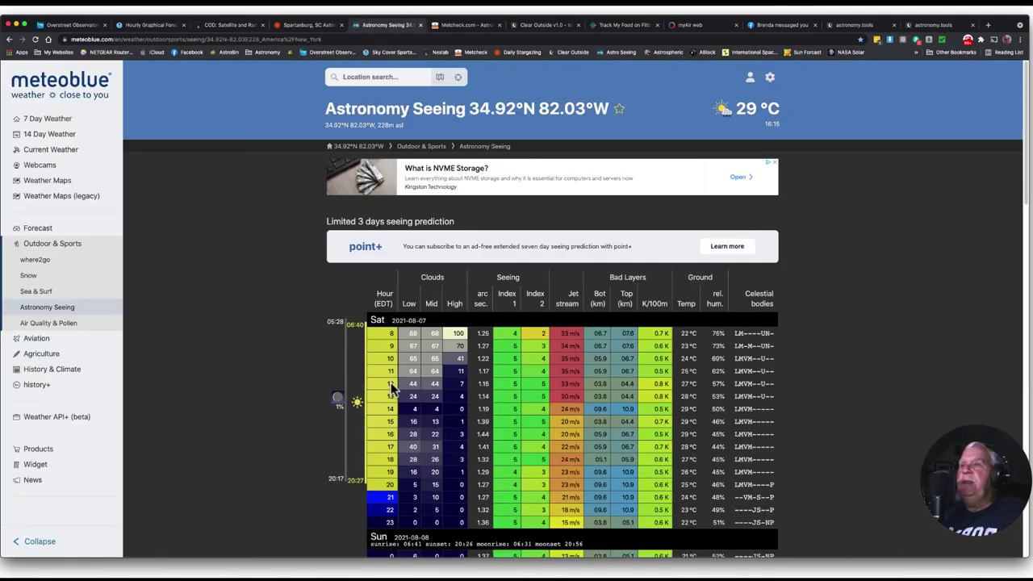
{"action": "scroll", "coordinate": [452, 440], "scroll_direction": "down", "scroll_amount": 3}
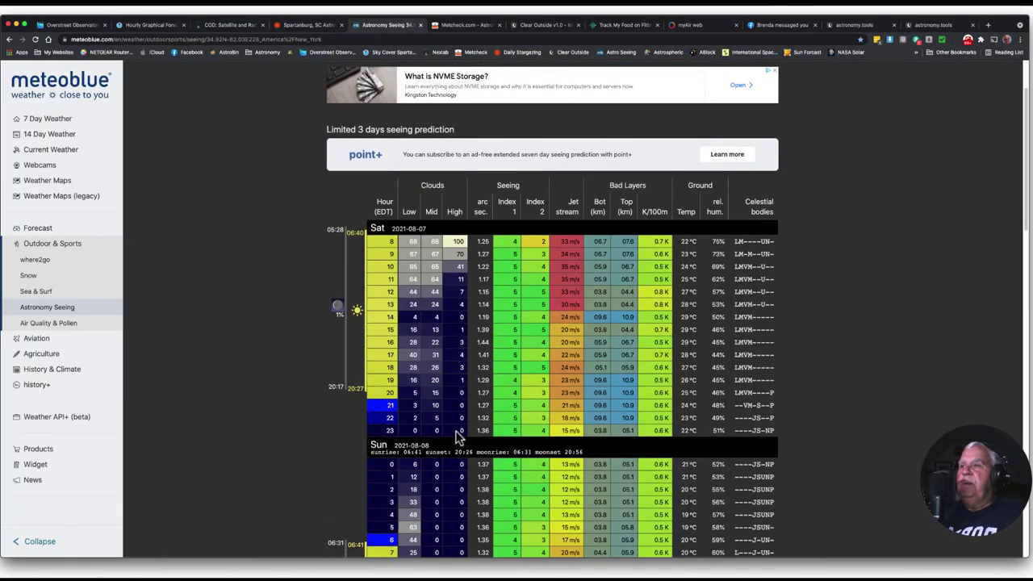
{"action": "scroll", "coordinate": [456, 431], "scroll_direction": "down", "scroll_amount": 2}
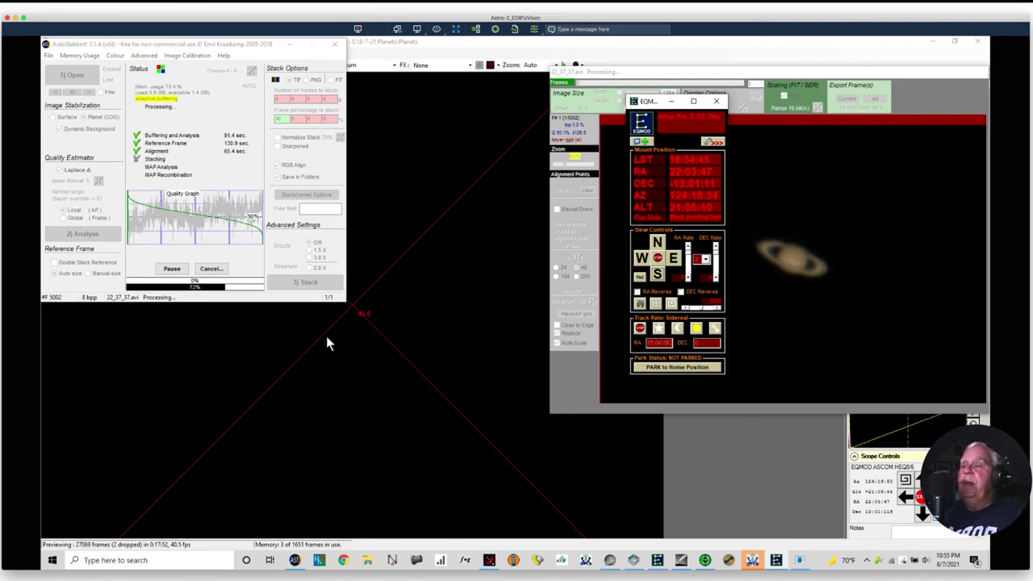
Step: Set SharpCap's live preview reticule to No Reticule, removing the red crosshair
{"action": "left_click", "coordinate": [394, 326]}
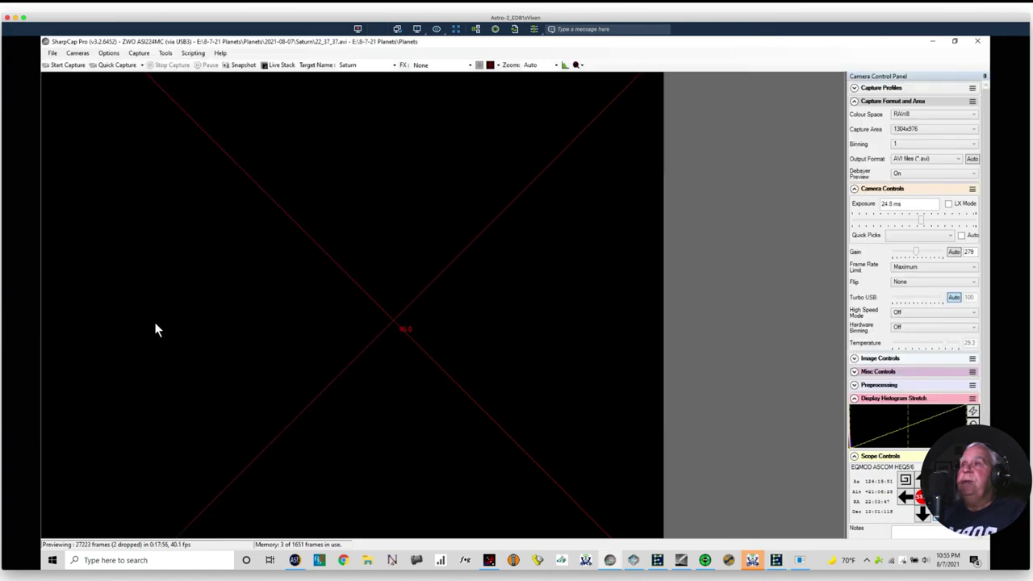
{"action": "left_click", "coordinate": [498, 66]}
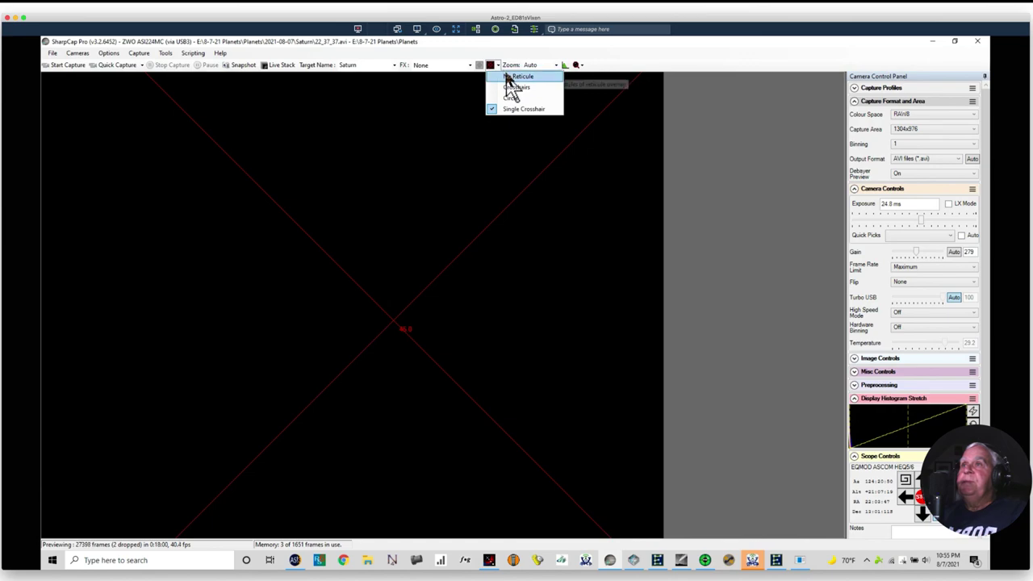
{"action": "left_click", "coordinate": [509, 76]}
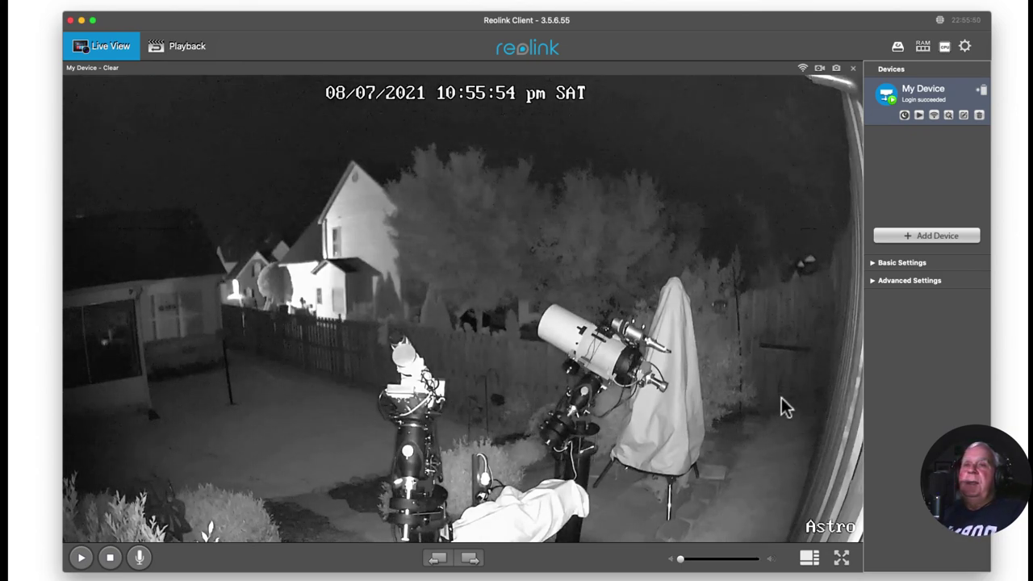
Step: Under Advanced Settings, set the yard camera's Infrared LED to Off and apply it
{"action": "left_click", "coordinate": [878, 282]}
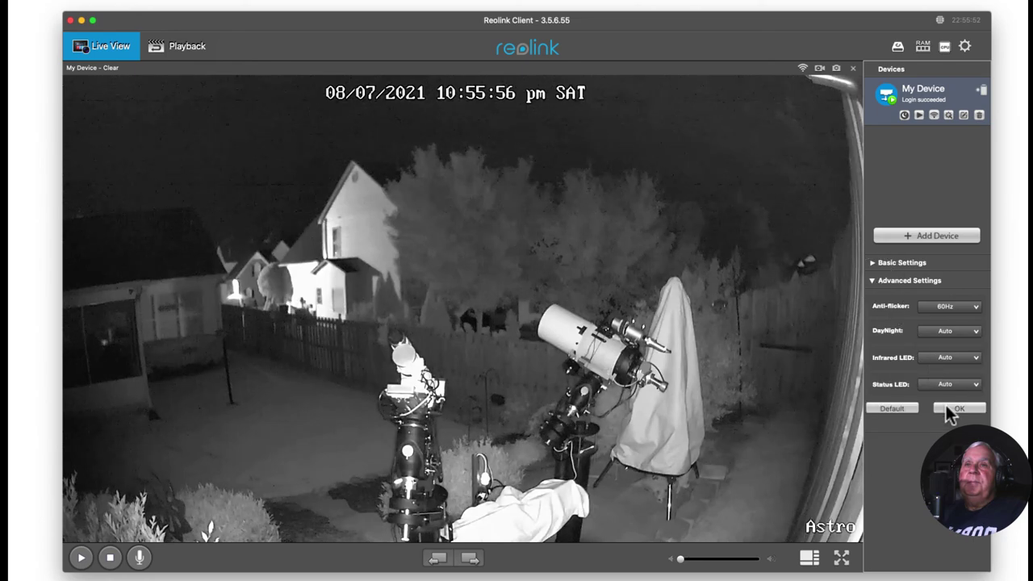
{"action": "left_click", "coordinate": [972, 358]}
{"action": "left_click", "coordinate": [949, 368]}
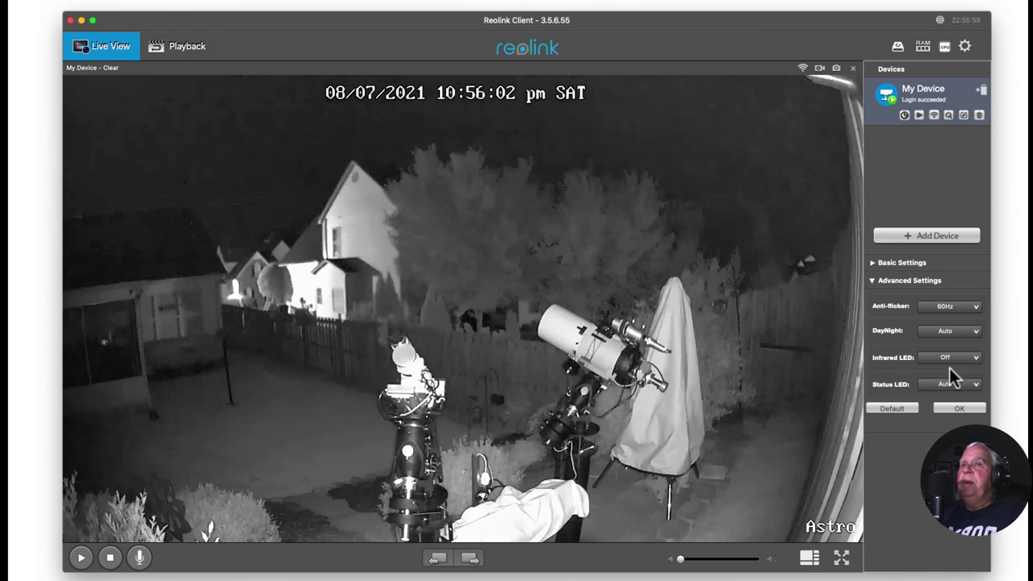
{"action": "left_click", "coordinate": [959, 408]}
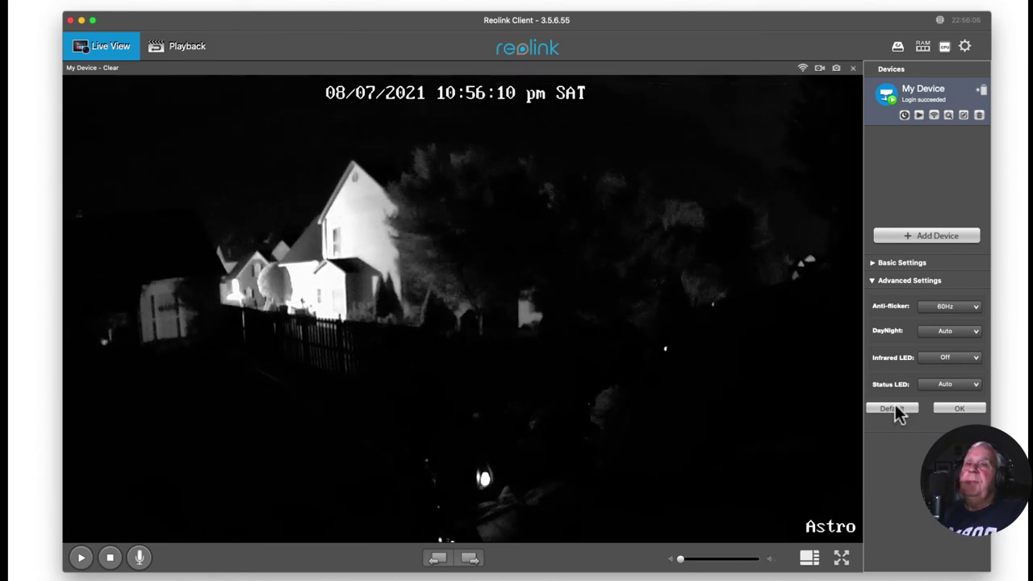
Step: Set the yard camera's Infrared LED back to Auto and apply the change
{"action": "left_click", "coordinate": [975, 384]}
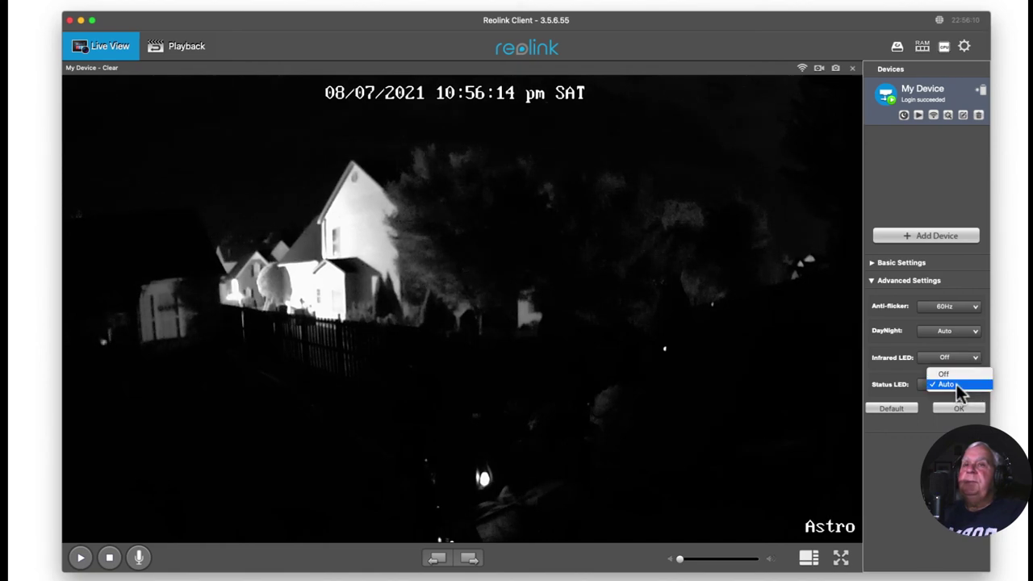
{"action": "left_click", "coordinate": [958, 385]}
{"action": "left_click", "coordinate": [977, 357]}
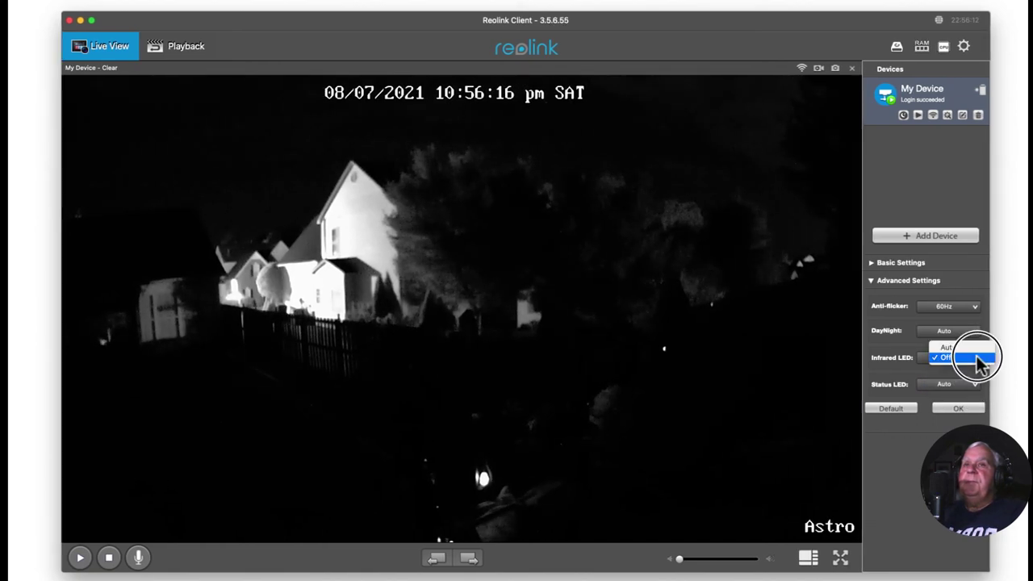
{"action": "left_click", "coordinate": [960, 349]}
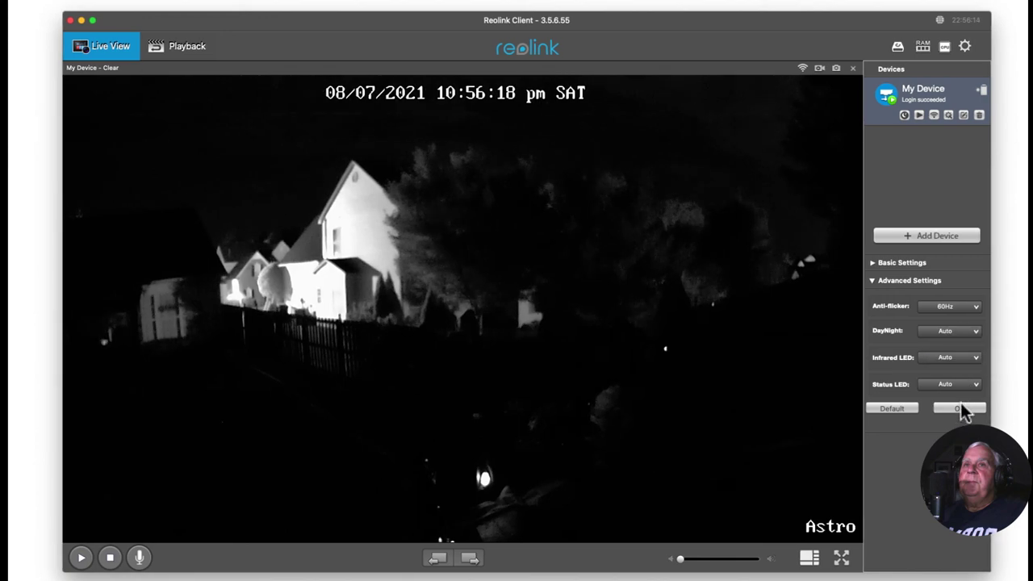
{"action": "left_click", "coordinate": [960, 409]}
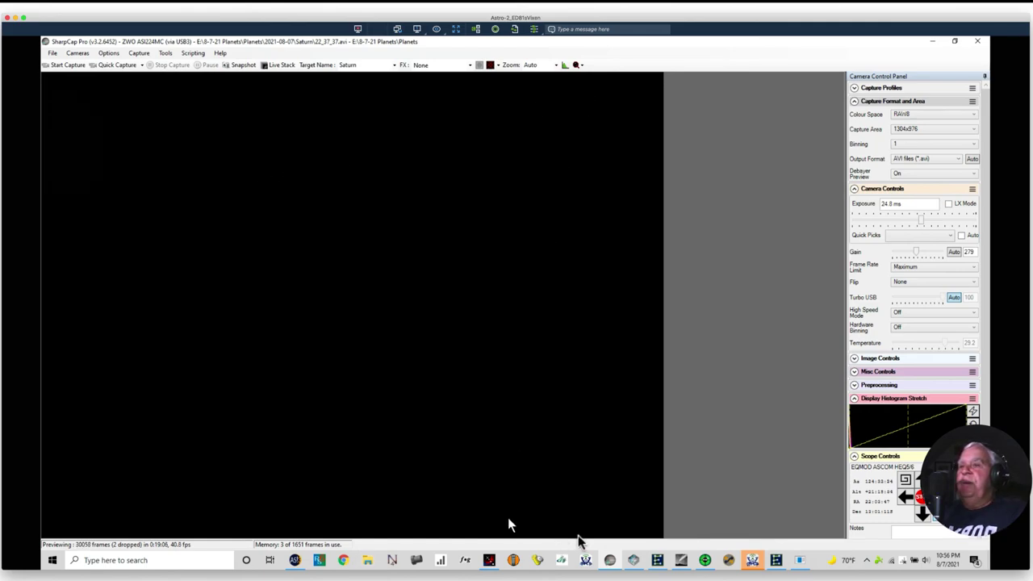
Step: Clear PHD2's guiding history and stats, then check AutoStakkert!'s Saturn stack progress (96%)
{"action": "left_click", "coordinate": [705, 562]}
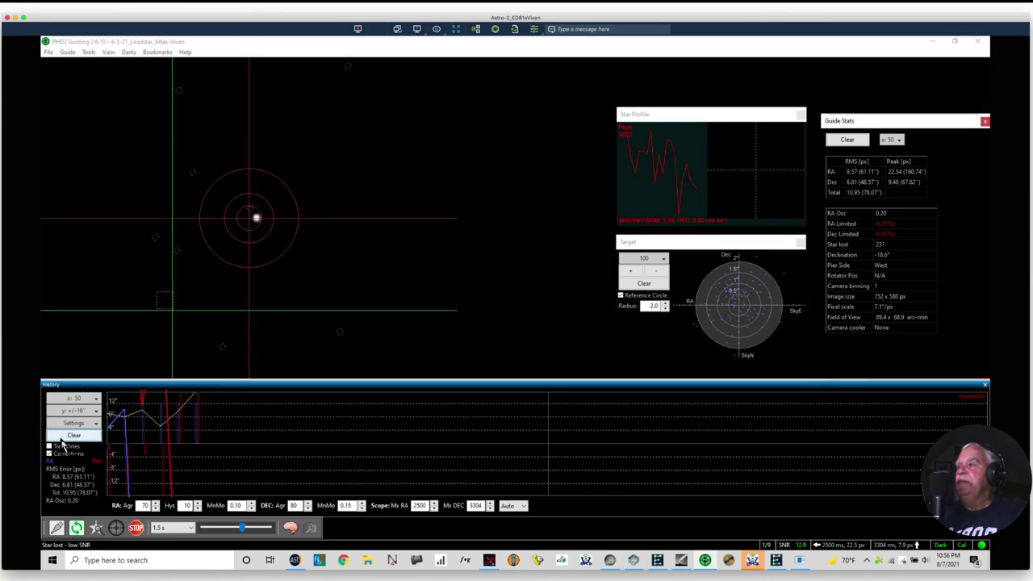
{"action": "left_click", "coordinate": [64, 436]}
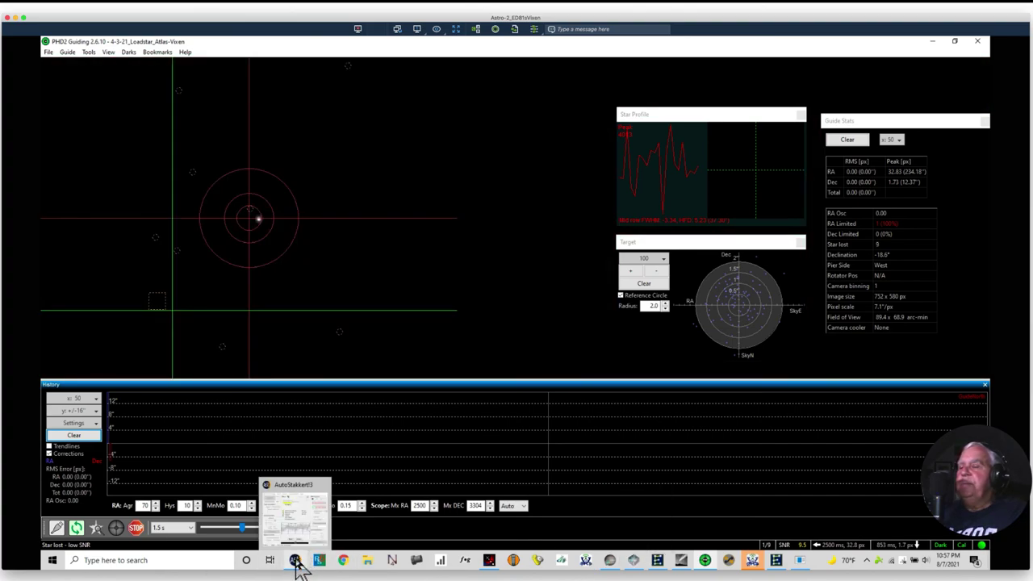
{"action": "left_click", "coordinate": [297, 560]}
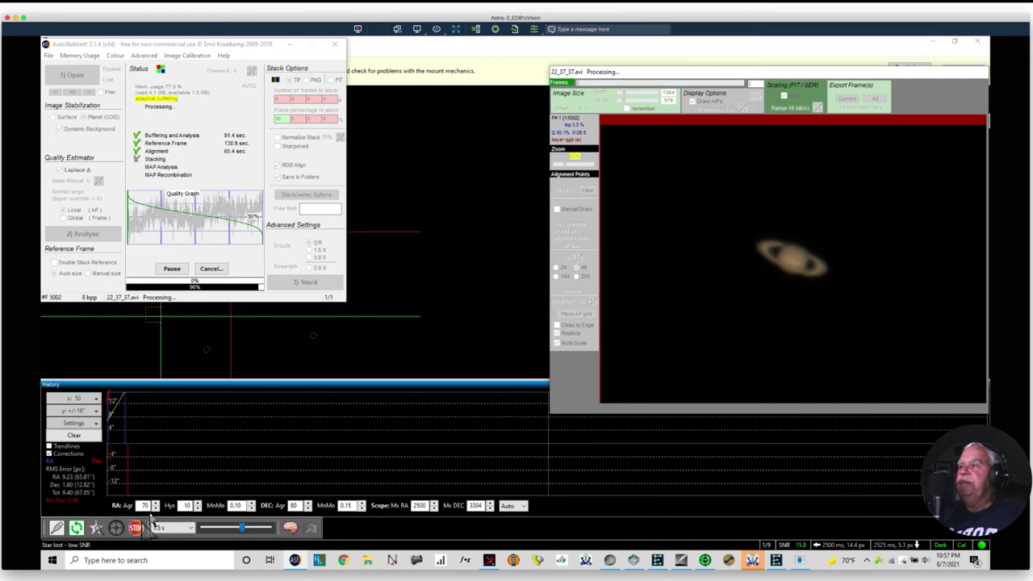
Step: Reset PHD2's guiding history, keep the yard camera awake, and dismiss the RA-corrections warning
{"action": "left_click", "coordinate": [75, 528]}
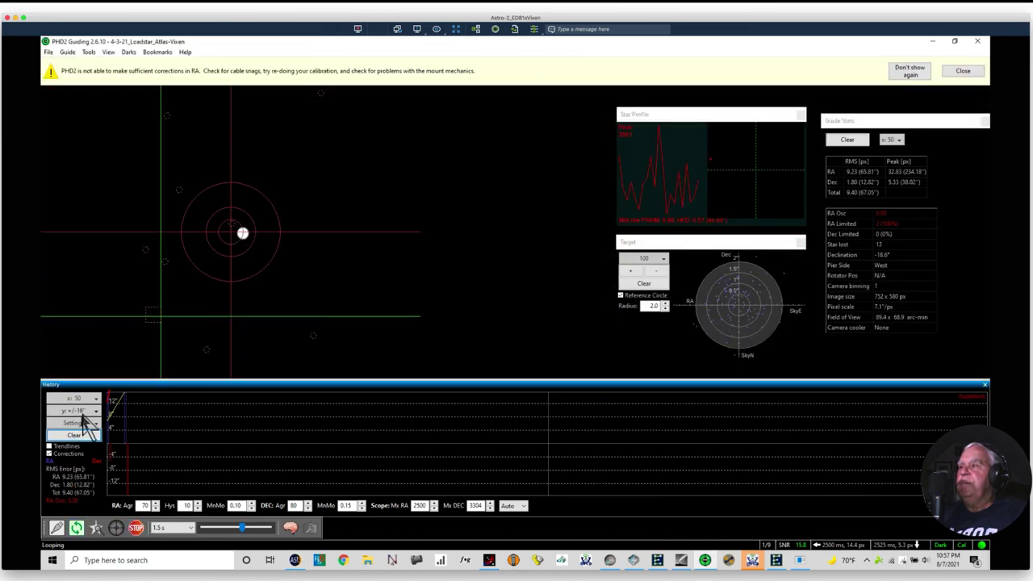
{"action": "left_click", "coordinate": [74, 435]}
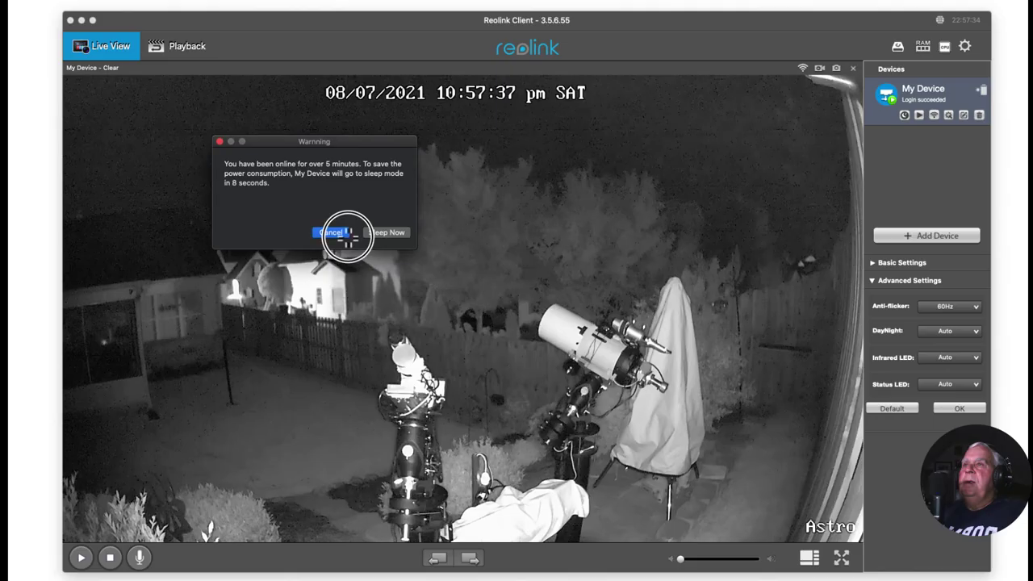
{"action": "left_click", "coordinate": [346, 233]}
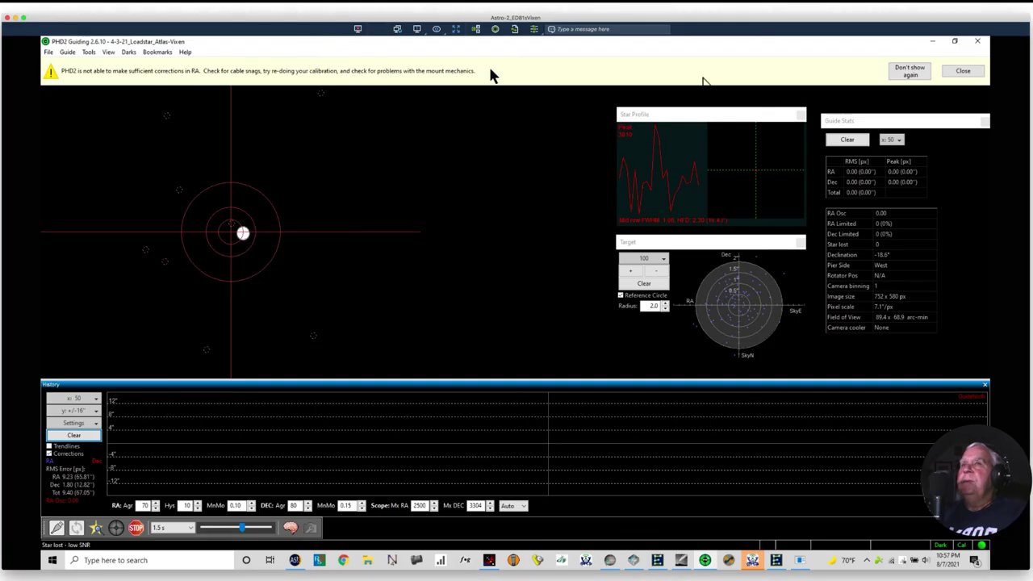
{"action": "left_click", "coordinate": [962, 72]}
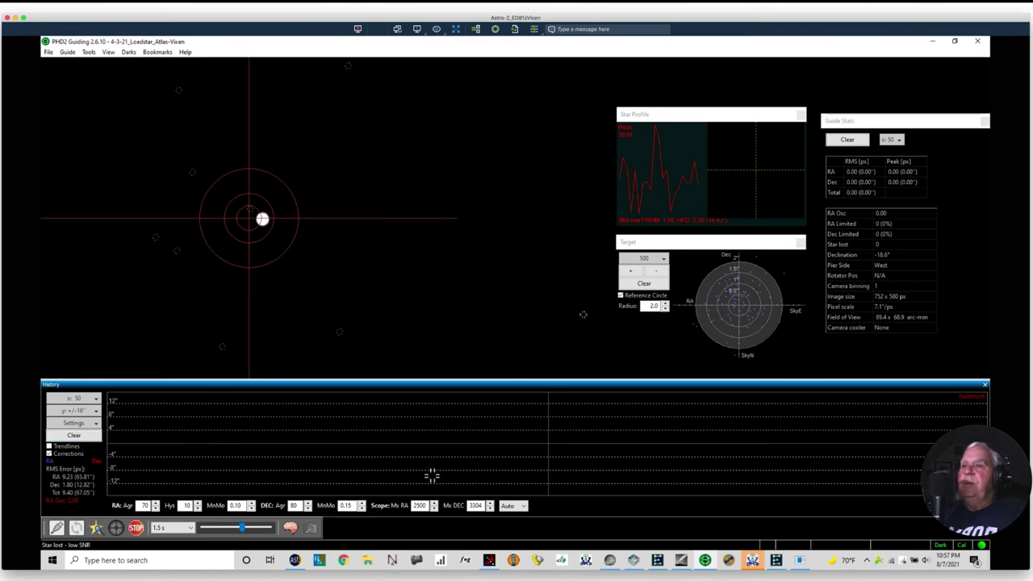
Step: Nudge the mount west three times in EQMOD and let PHD2 auto-select a guide star
{"action": "left_click", "coordinate": [776, 560]}
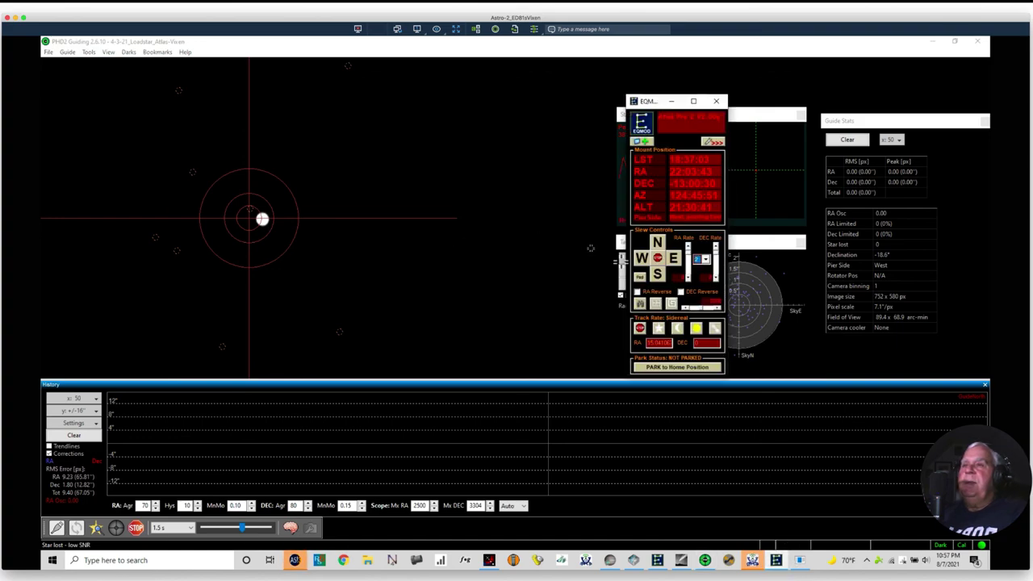
{"action": "left_click", "coordinate": [641, 259]}
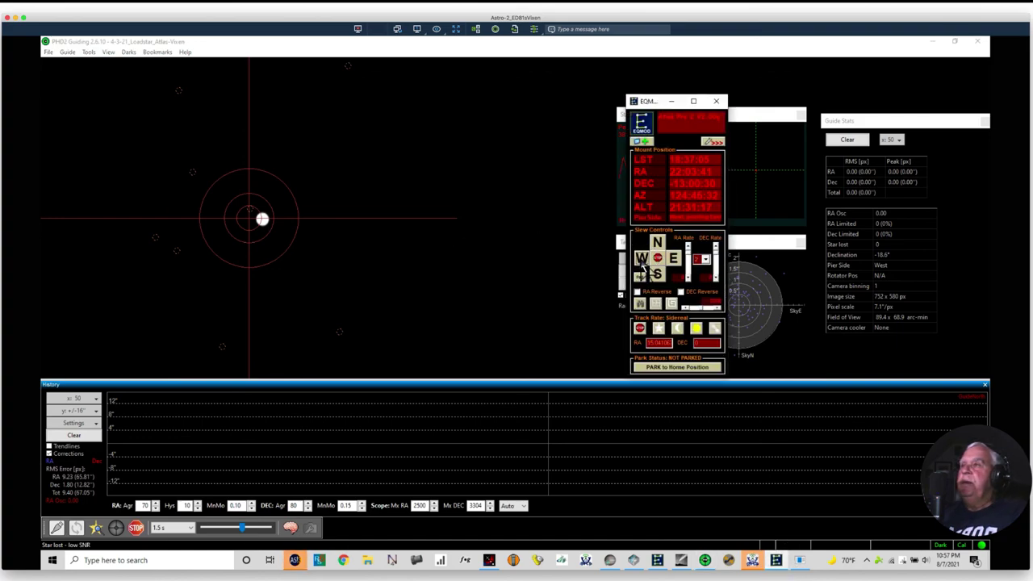
{"action": "left_click", "coordinate": [642, 264]}
{"action": "left_click", "coordinate": [643, 262]}
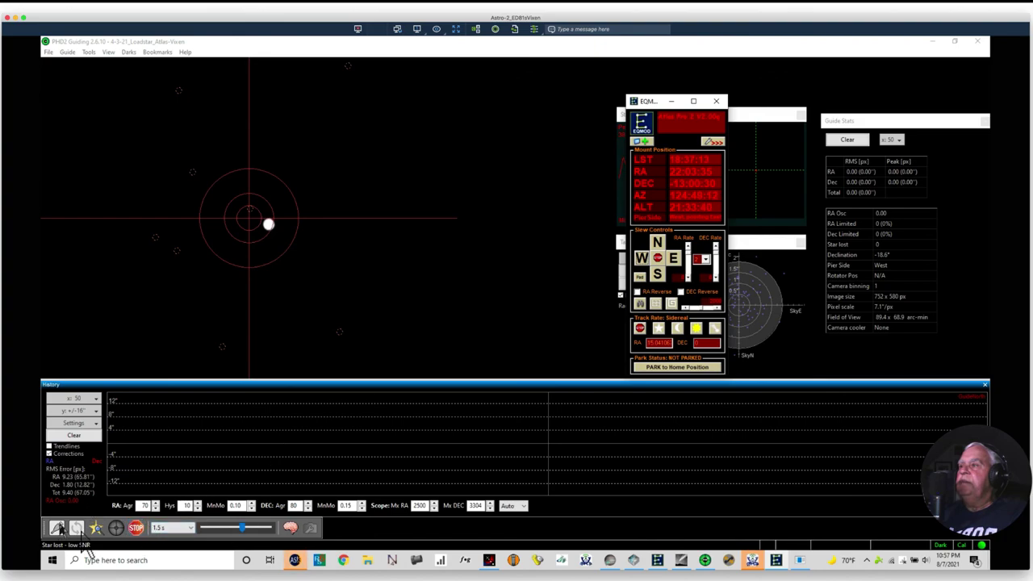
{"action": "left_click", "coordinate": [96, 529]}
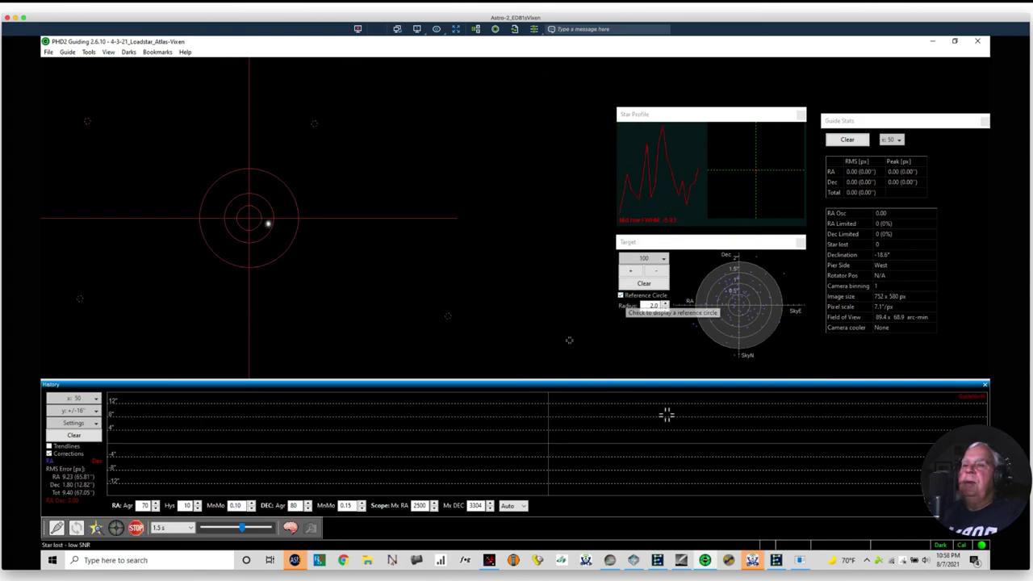
Step: Nudge the mount west four more times from EQMOD
{"action": "left_click", "coordinate": [774, 563]}
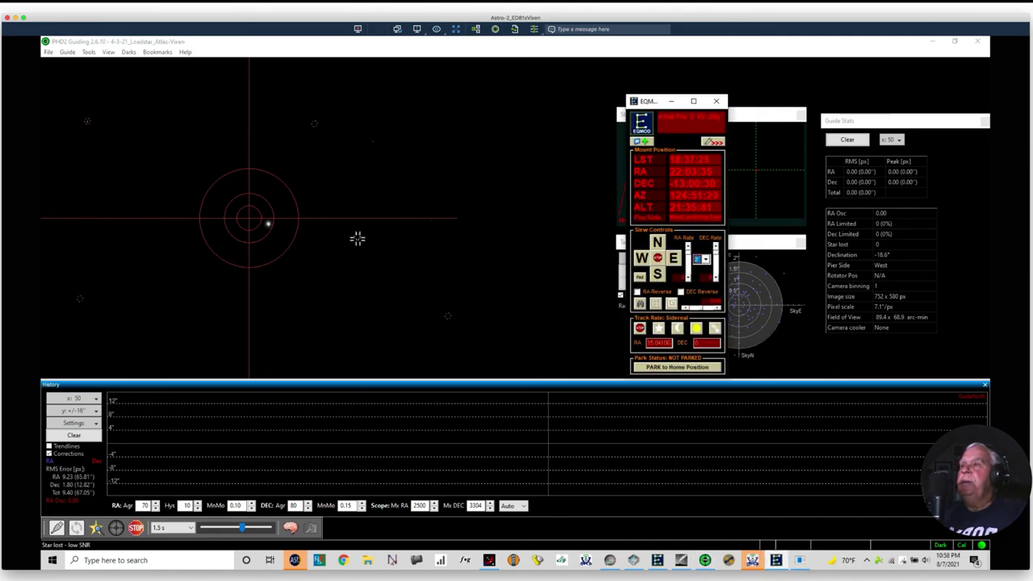
{"action": "left_click", "coordinate": [643, 264]}
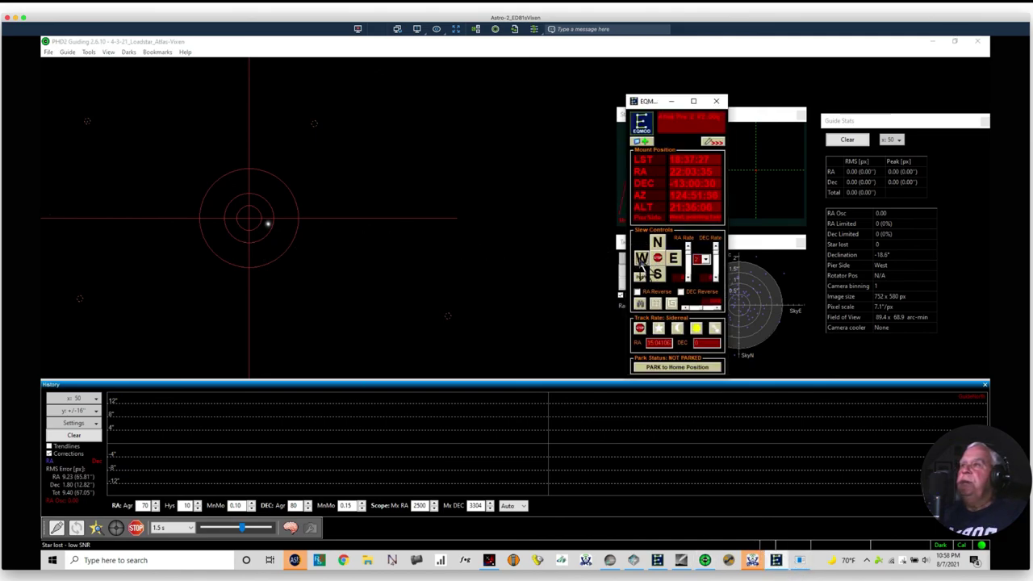
{"action": "left_click", "coordinate": [644, 265]}
{"action": "left_click", "coordinate": [644, 265]}
{"action": "left_click", "coordinate": [645, 260]}
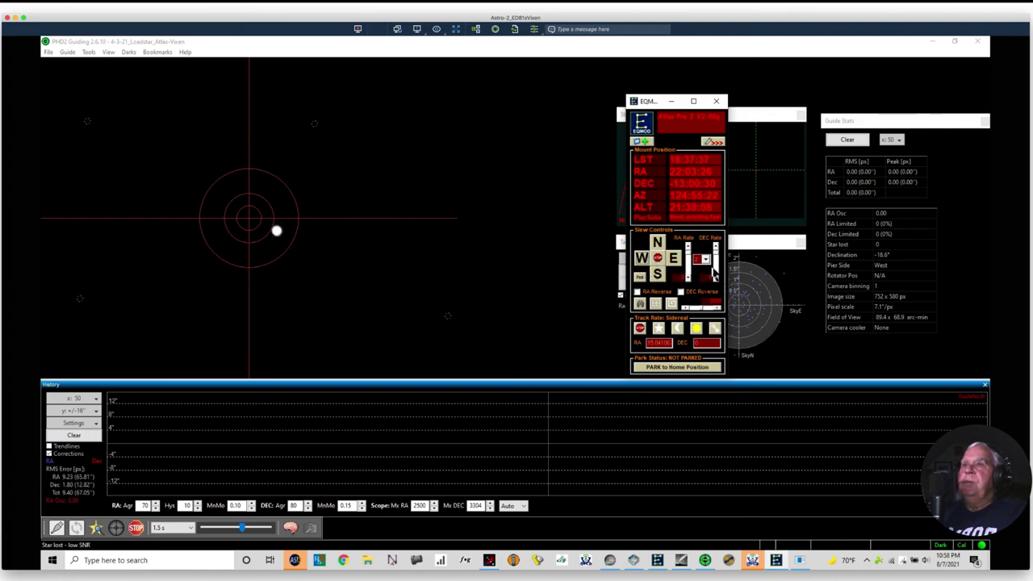
Step: Nudge the mount east five times and south five times to recentre the guide star
{"action": "left_click", "coordinate": [672, 259]}
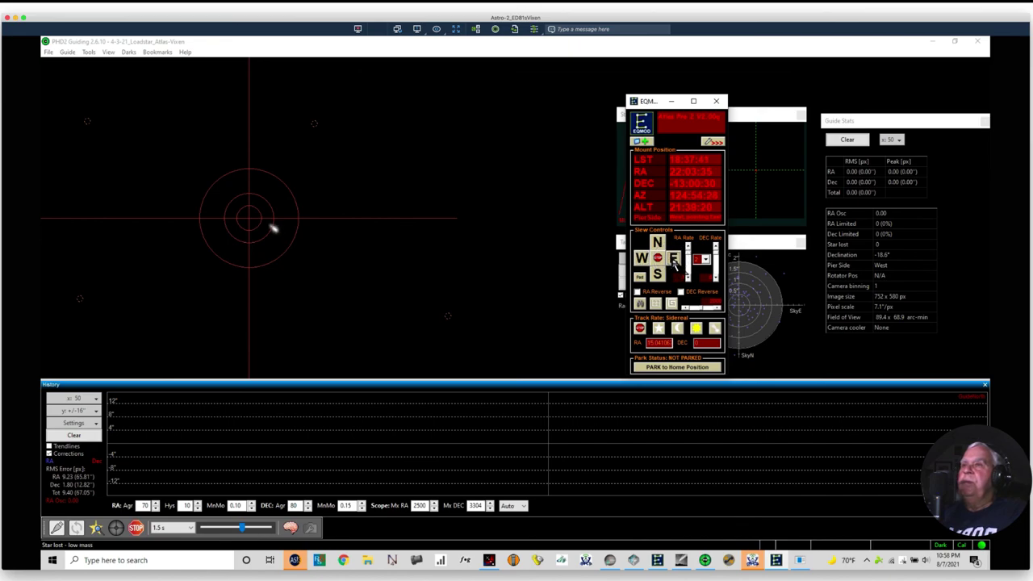
{"action": "left_click", "coordinate": [674, 259]}
{"action": "left_click", "coordinate": [673, 259]}
{"action": "left_click", "coordinate": [674, 259]}
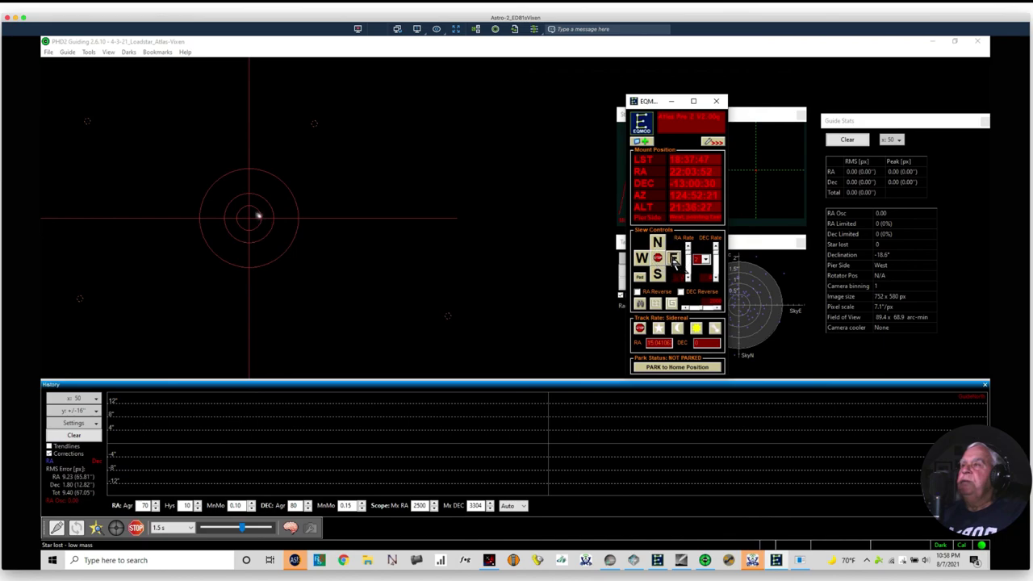
{"action": "left_click", "coordinate": [674, 259]}
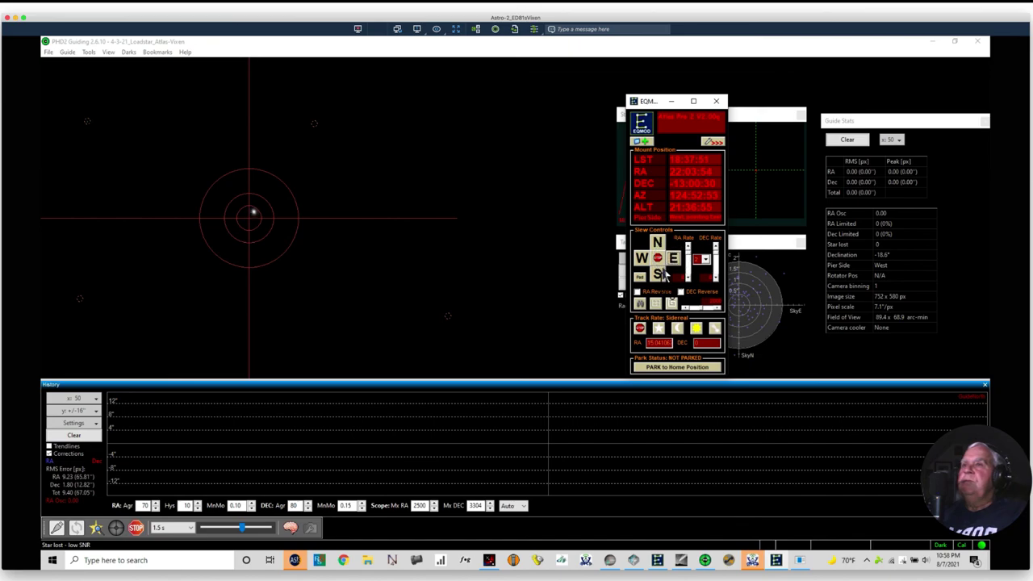
{"action": "left_click", "coordinate": [661, 275]}
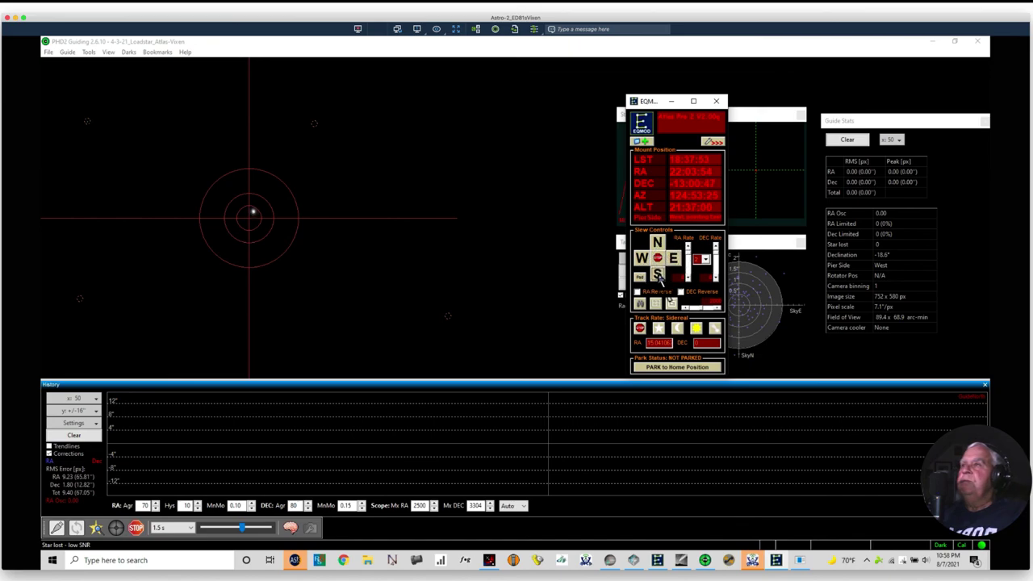
{"action": "left_click", "coordinate": [659, 275]}
{"action": "left_click", "coordinate": [658, 276]}
{"action": "left_click", "coordinate": [658, 276]}
{"action": "left_click", "coordinate": [658, 276]}
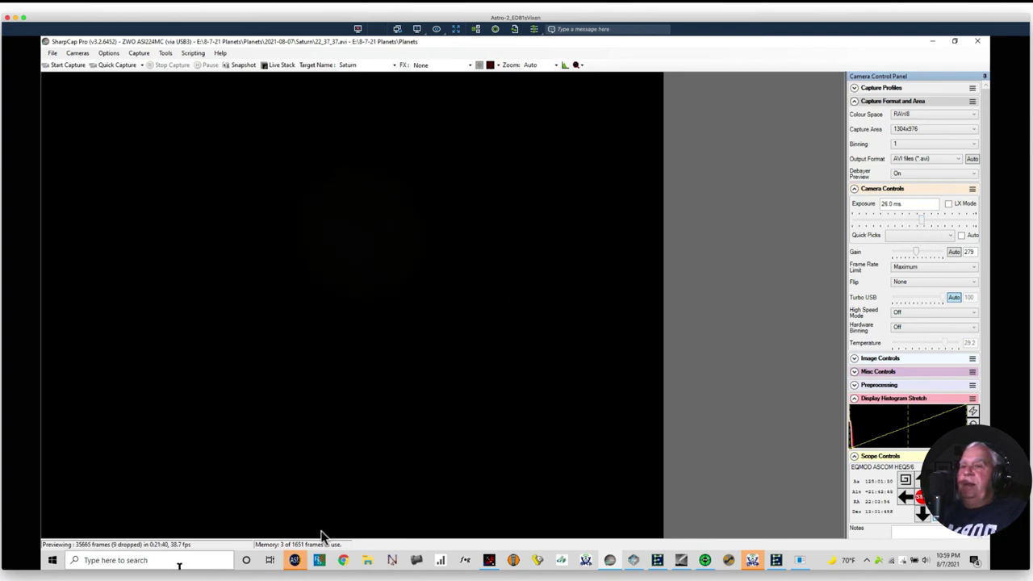
Step: Exit AutoStakkert! now that the Saturn stack is finished, and launch RegiStax 6
{"action": "left_click", "coordinate": [295, 565]}
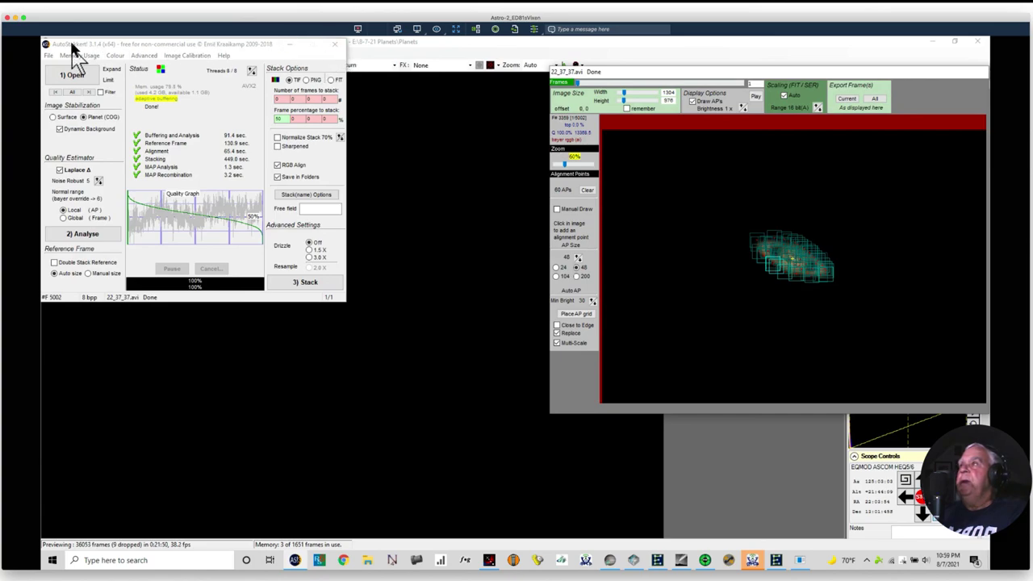
{"action": "left_click", "coordinate": [49, 56]}
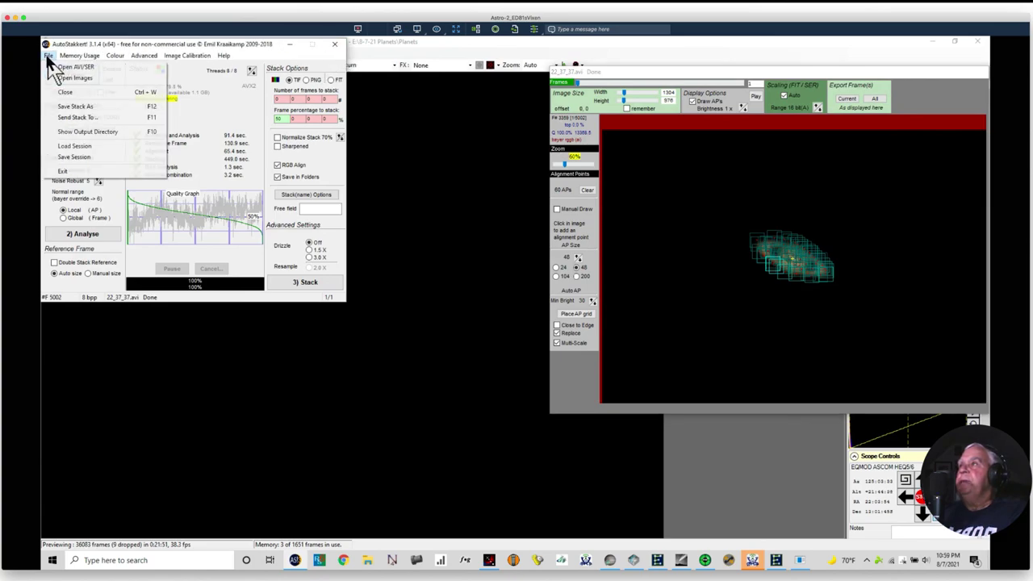
{"action": "left_click", "coordinate": [58, 179]}
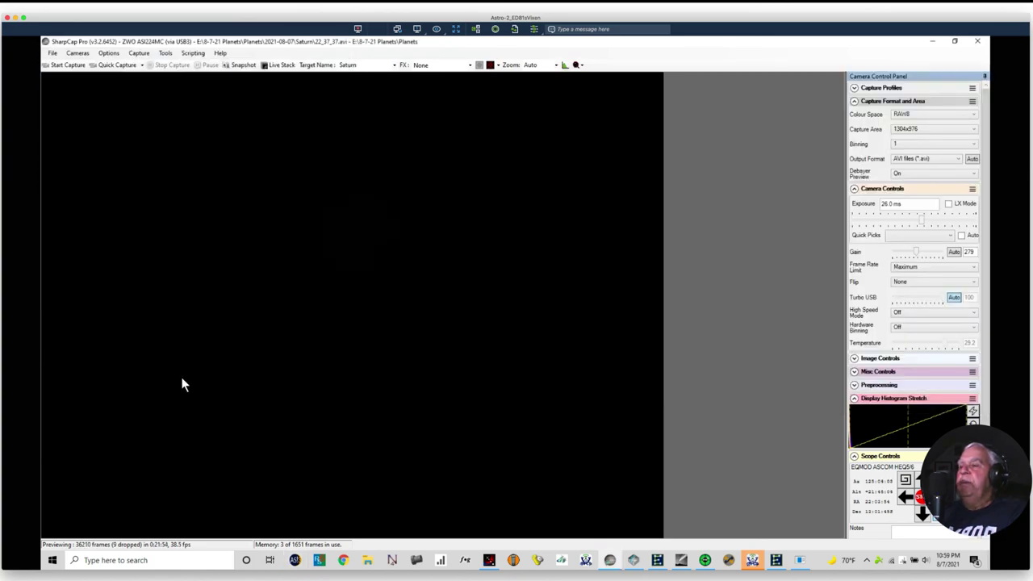
{"action": "left_click", "coordinate": [320, 565]}
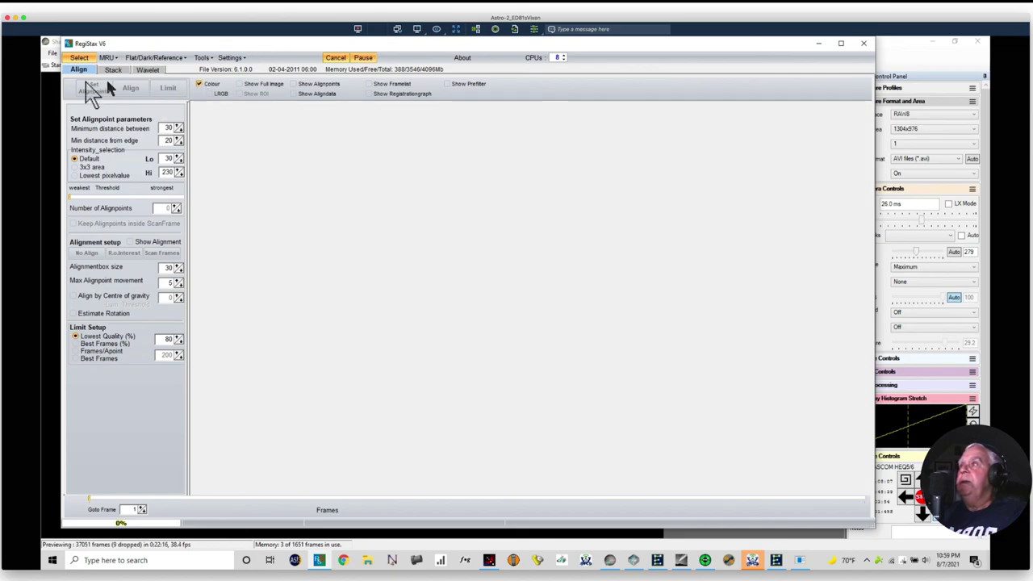
Step: Start opening an image in RegiStax and browse up to the top of the drive
{"action": "left_click", "coordinate": [80, 59]}
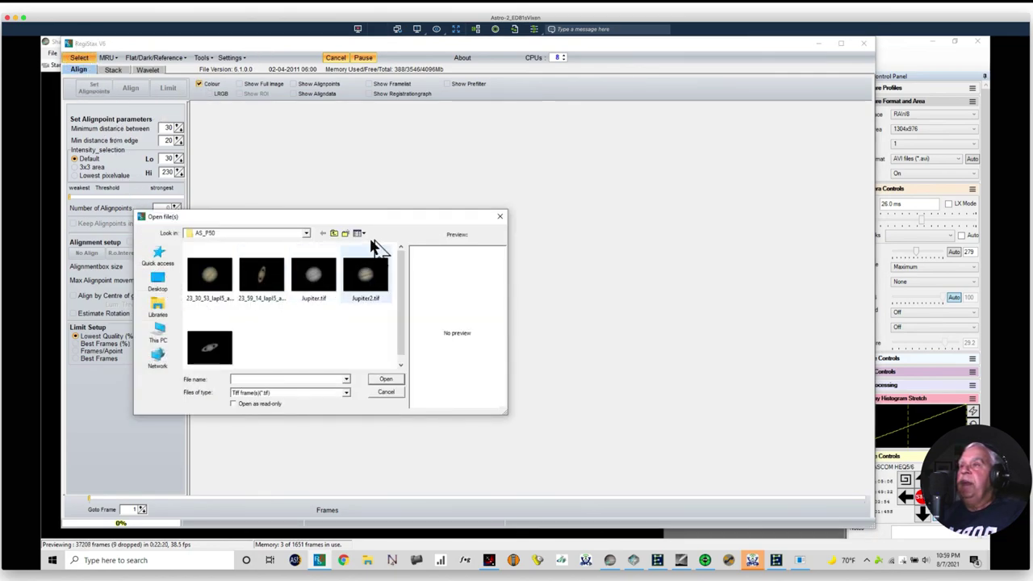
{"action": "scroll", "coordinate": [404, 323], "scroll_direction": "down", "scroll_amount": 1}
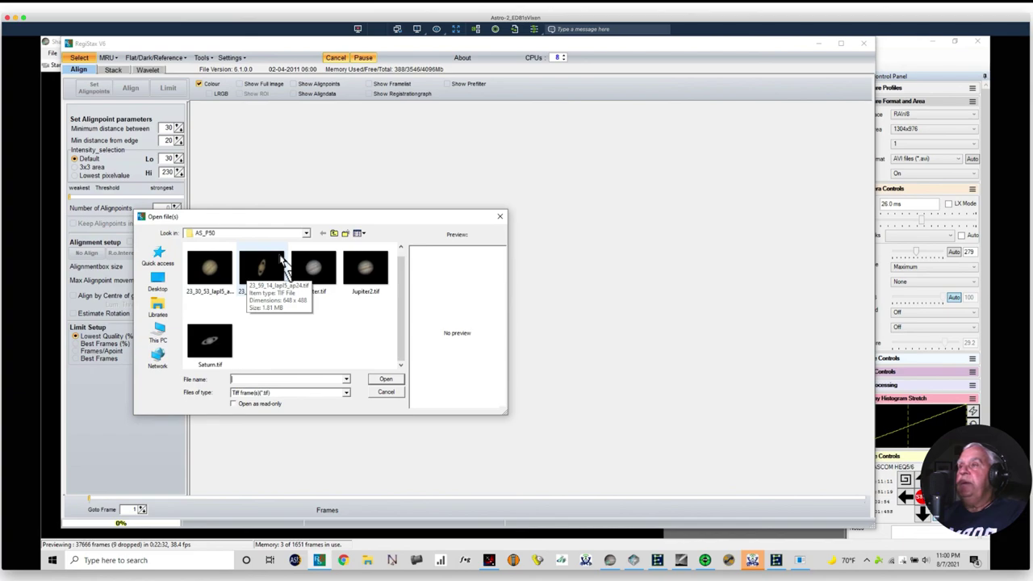
{"action": "left_click", "coordinate": [334, 233]}
{"action": "left_click", "coordinate": [334, 233]}
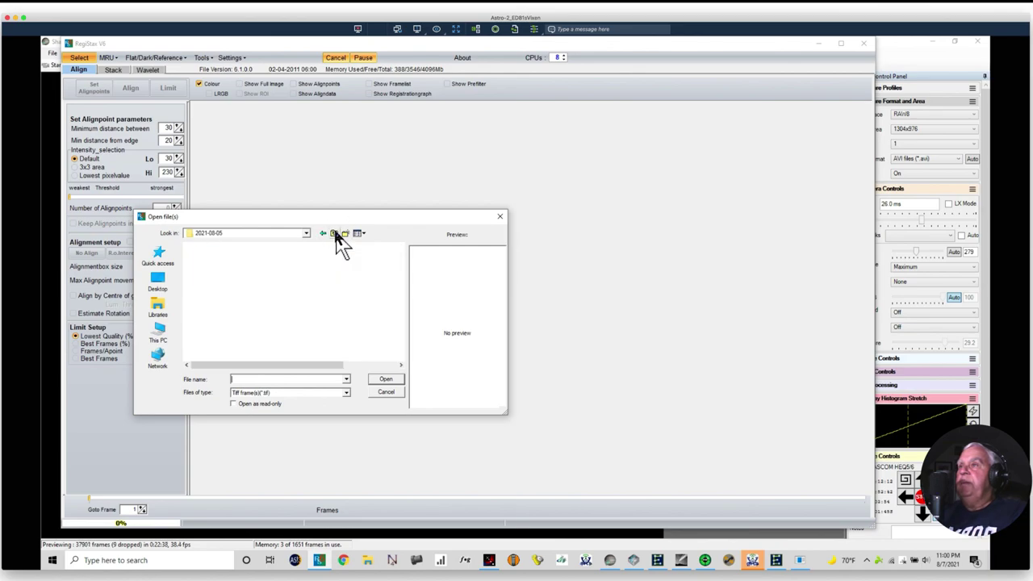
{"action": "left_click", "coordinate": [334, 233]}
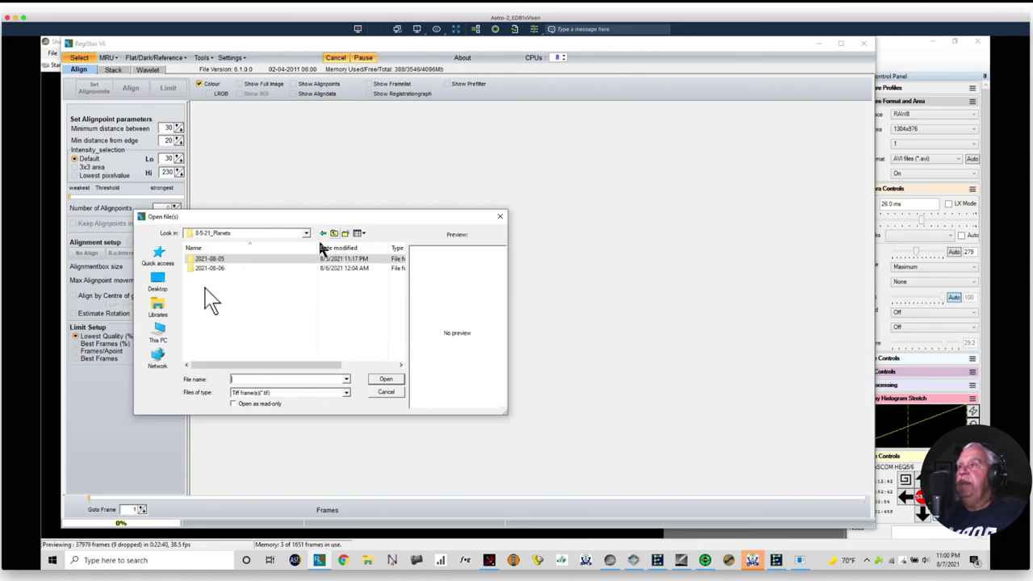
{"action": "left_click", "coordinate": [335, 233]}
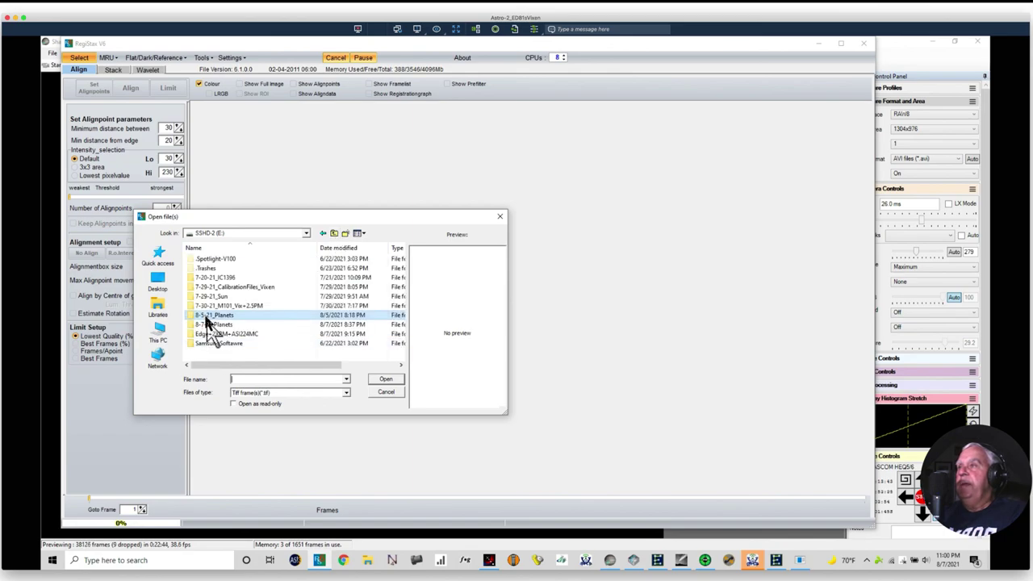
Step: Open 22_37_37_lapl5_ap60.tif from 8-7-21 Planets > Planets > 2021-08-07 > Saturn > AS_P50
{"action": "double_click", "coordinate": [206, 326]}
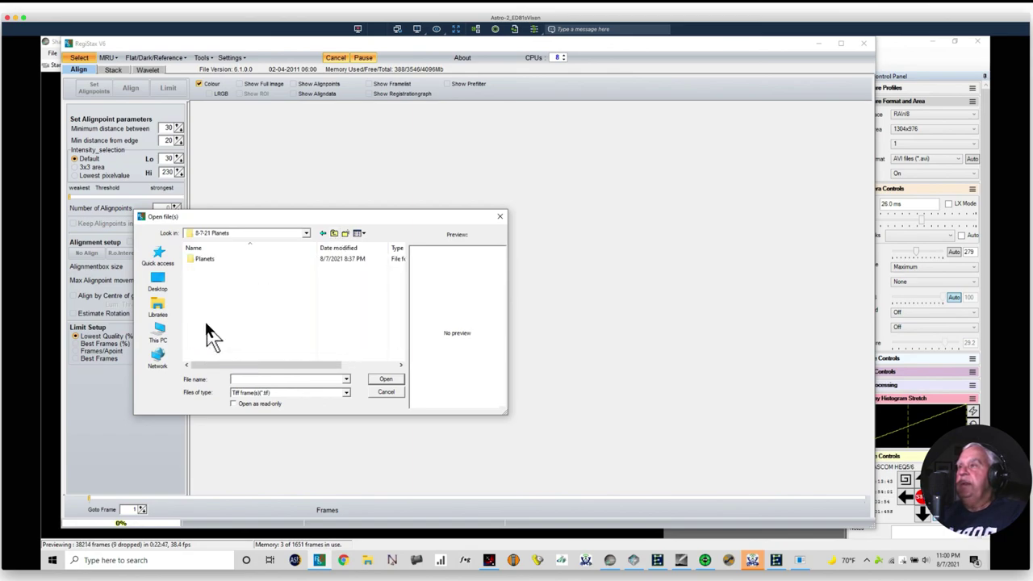
{"action": "double_click", "coordinate": [200, 260]}
{"action": "double_click", "coordinate": [200, 259]}
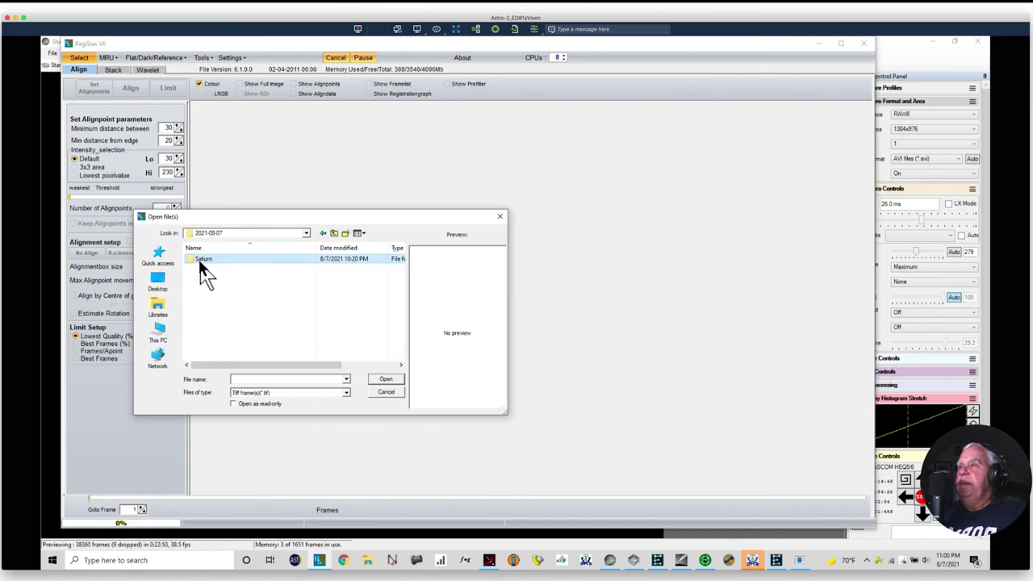
{"action": "double_click", "coordinate": [202, 266]}
{"action": "double_click", "coordinate": [204, 273]}
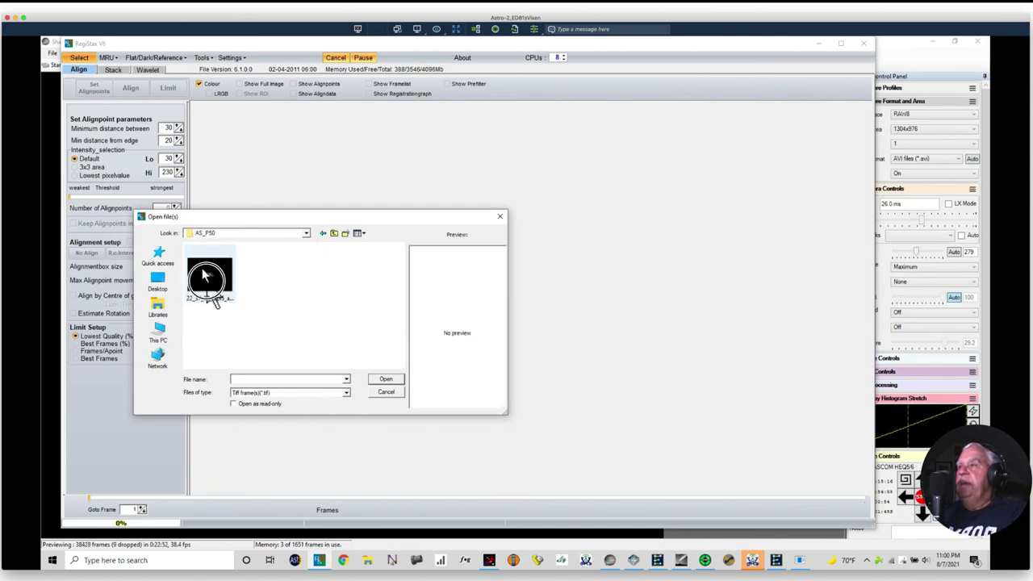
{"action": "left_click", "coordinate": [208, 277]}
{"action": "left_click", "coordinate": [384, 380]}
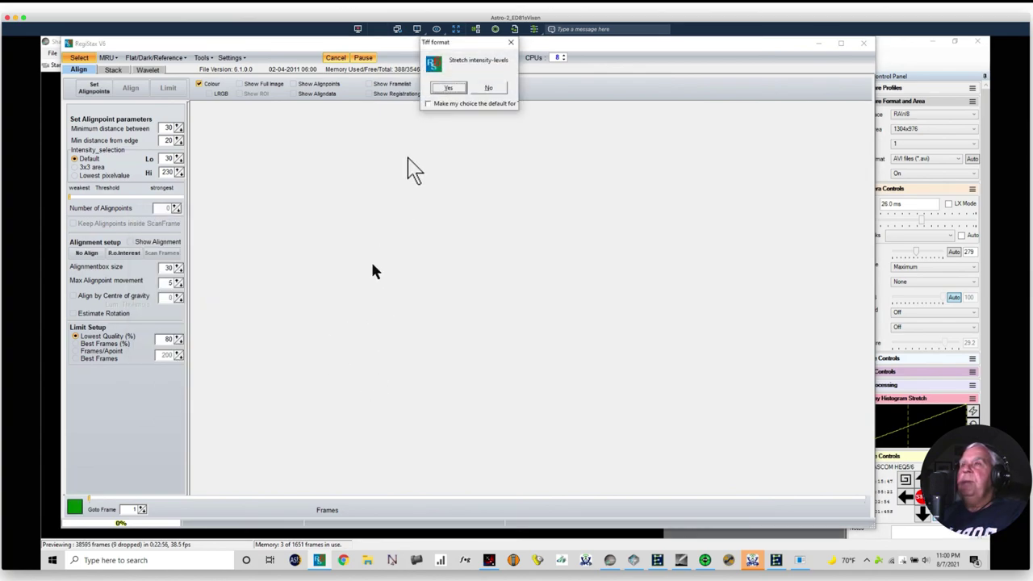
Step: Load the TIF unstretched, show the full image, and auto-balance RGB to 0.87, 1.03, 1.32
{"action": "left_click", "coordinate": [489, 87]}
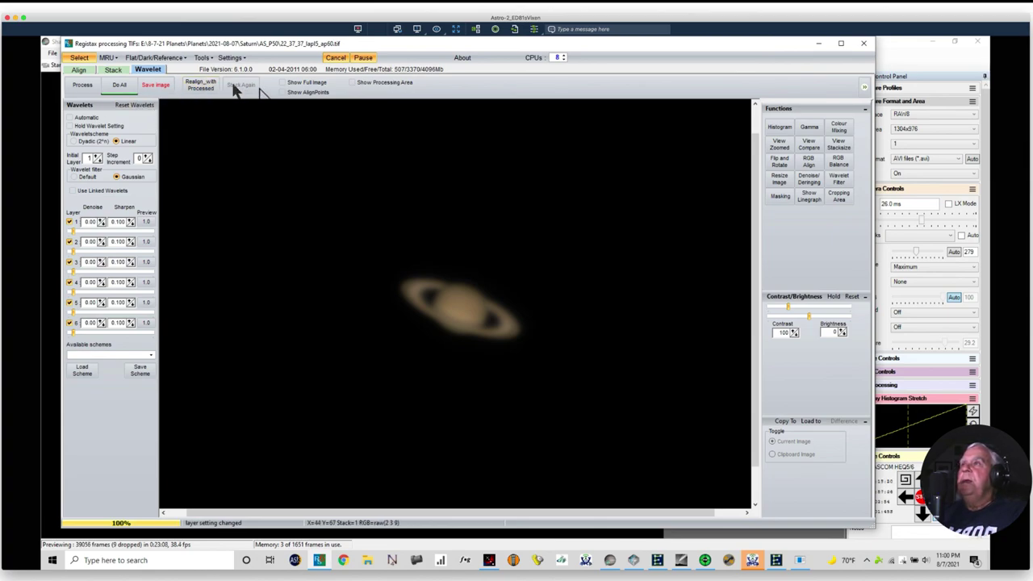
{"action": "left_click", "coordinate": [282, 83]}
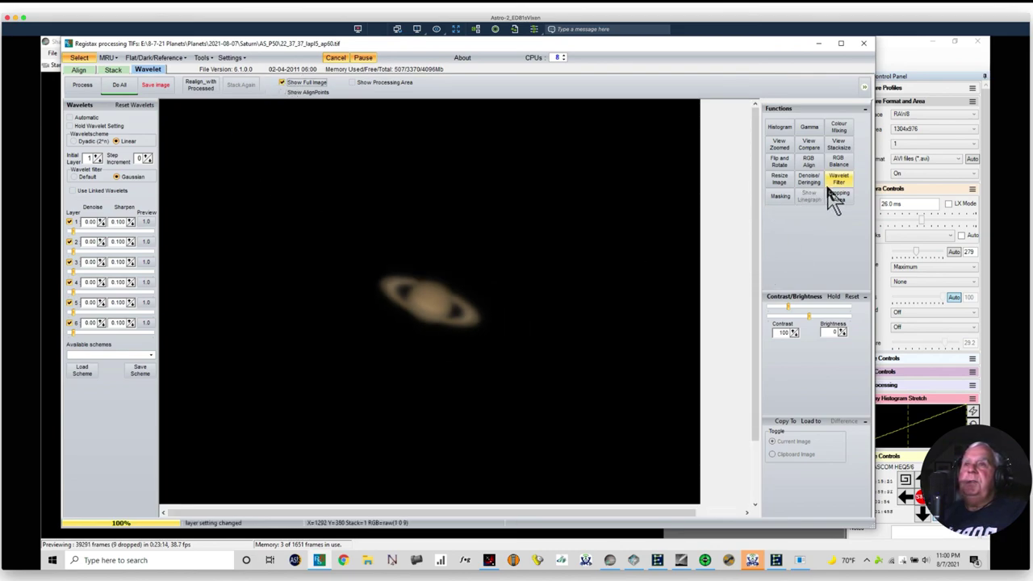
{"action": "left_click", "coordinate": [839, 166]}
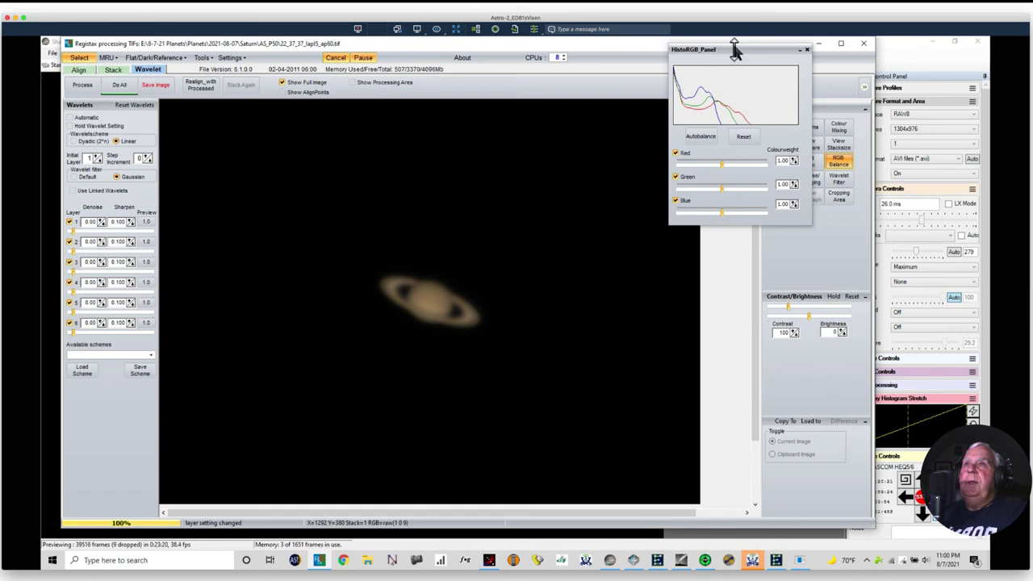
{"action": "left_click_drag", "start_coordinate": [734, 50], "coordinate": [674, 63]}
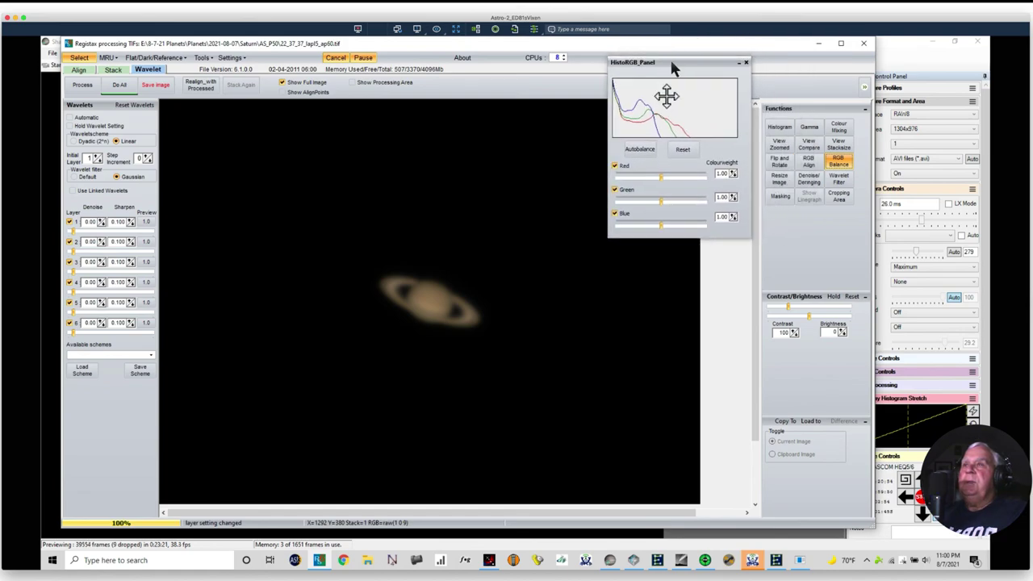
{"action": "left_click", "coordinate": [642, 150]}
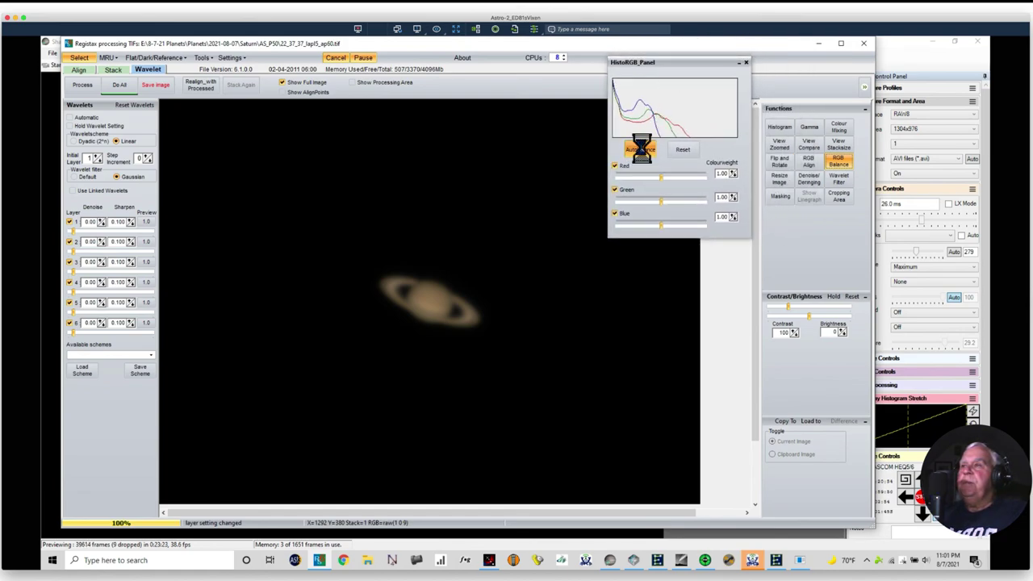
{"action": "left_click", "coordinate": [747, 63]}
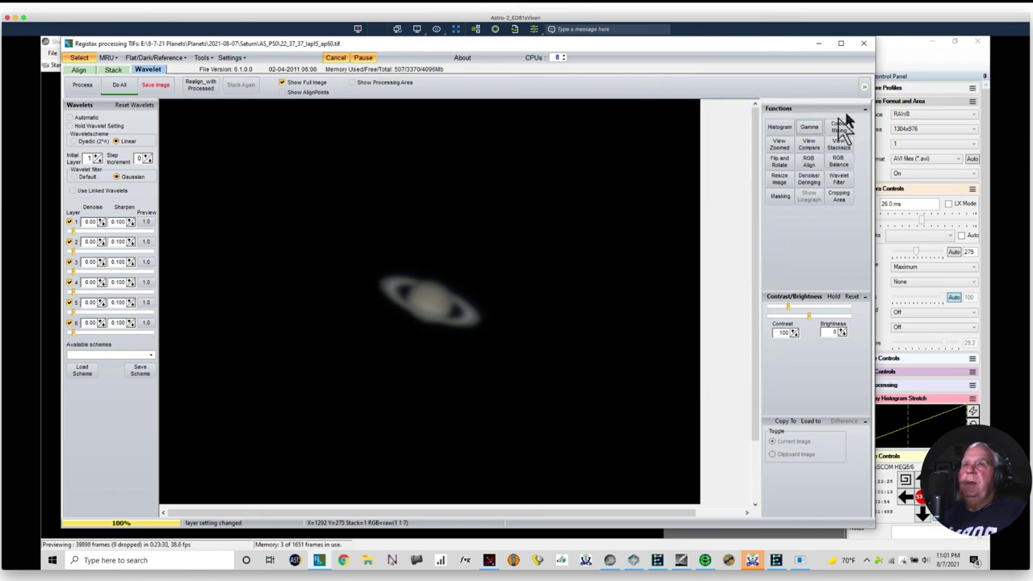
Step: Add low and high points to the gamma curve and shape them into a gentle S-curve
{"action": "left_click", "coordinate": [808, 130]}
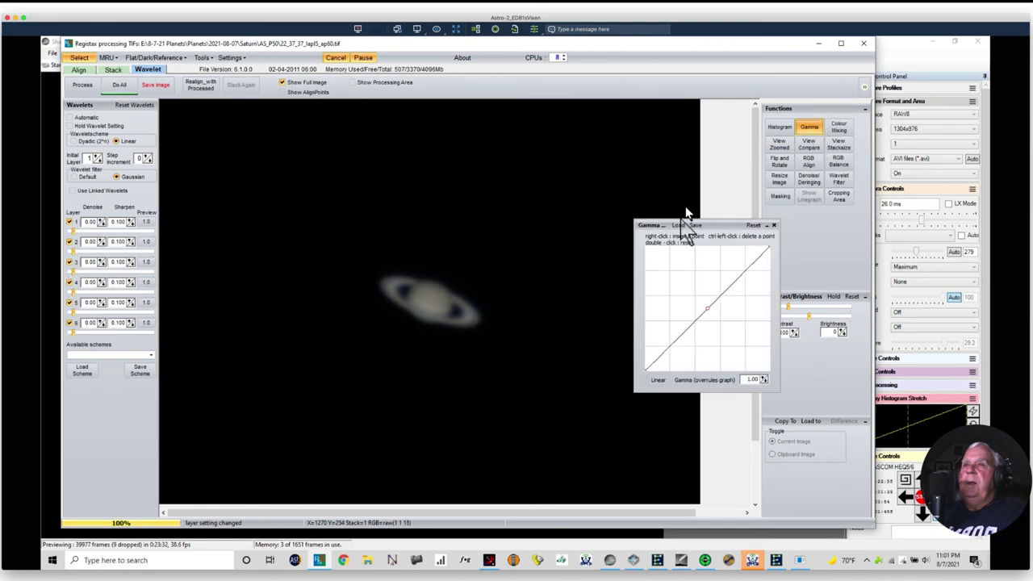
{"action": "left_click_drag", "start_coordinate": [703, 226], "coordinate": [673, 153]}
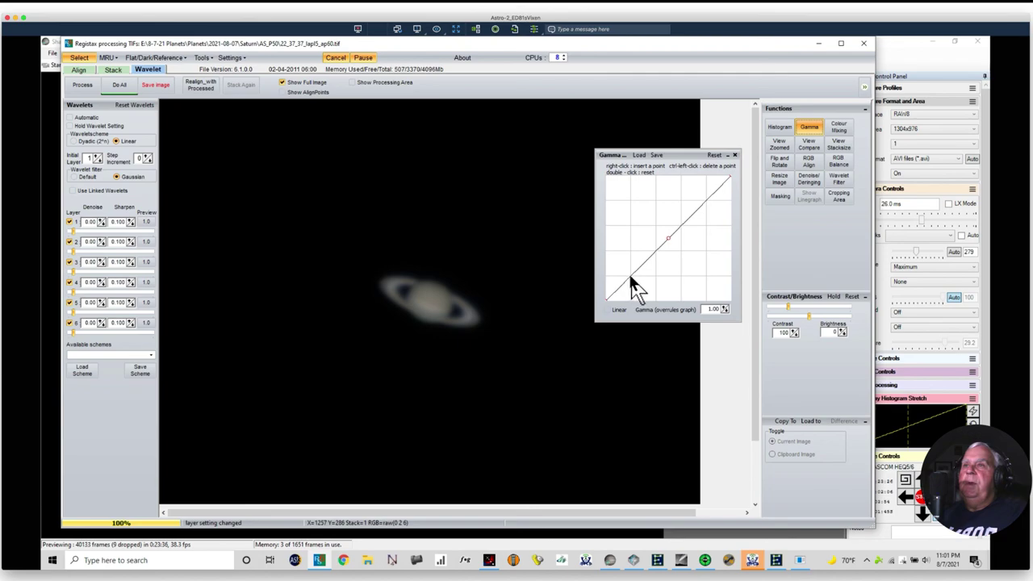
{"action": "right_click", "coordinate": [629, 275]}
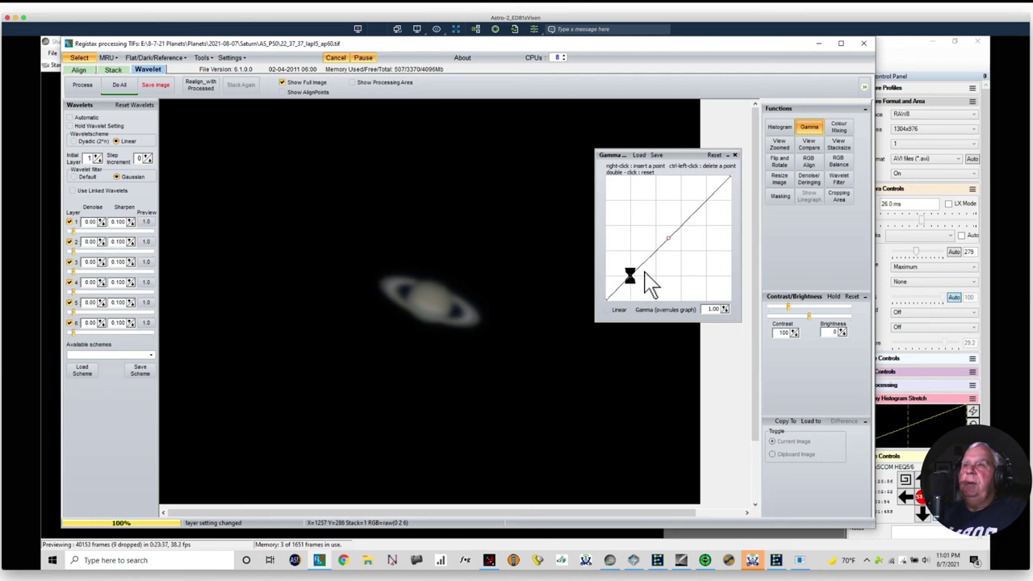
{"action": "right_click", "coordinate": [704, 202]}
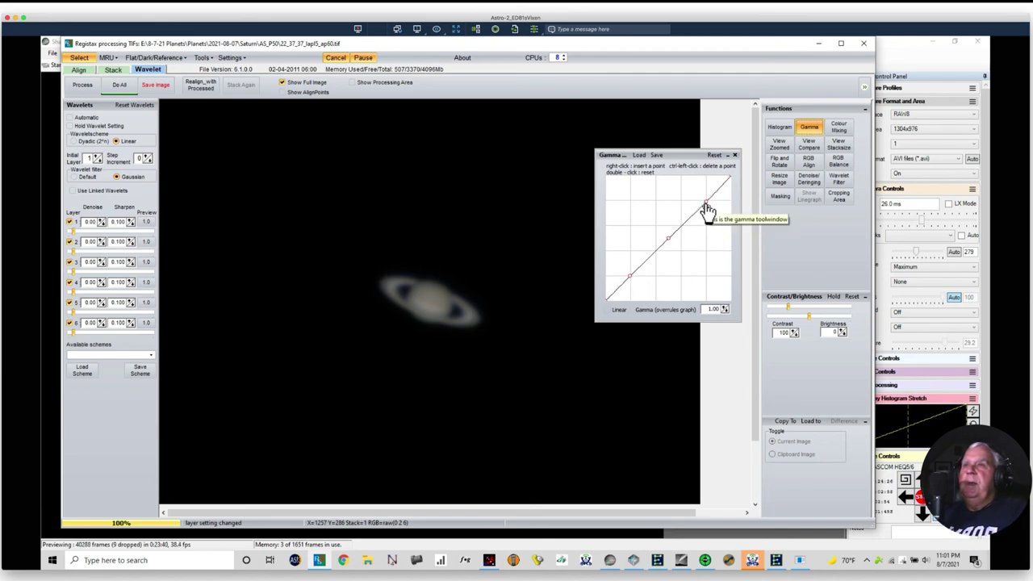
{"action": "left_click", "coordinate": [707, 207]}
{"action": "left_click_drag", "start_coordinate": [708, 208], "coordinate": [700, 199]}
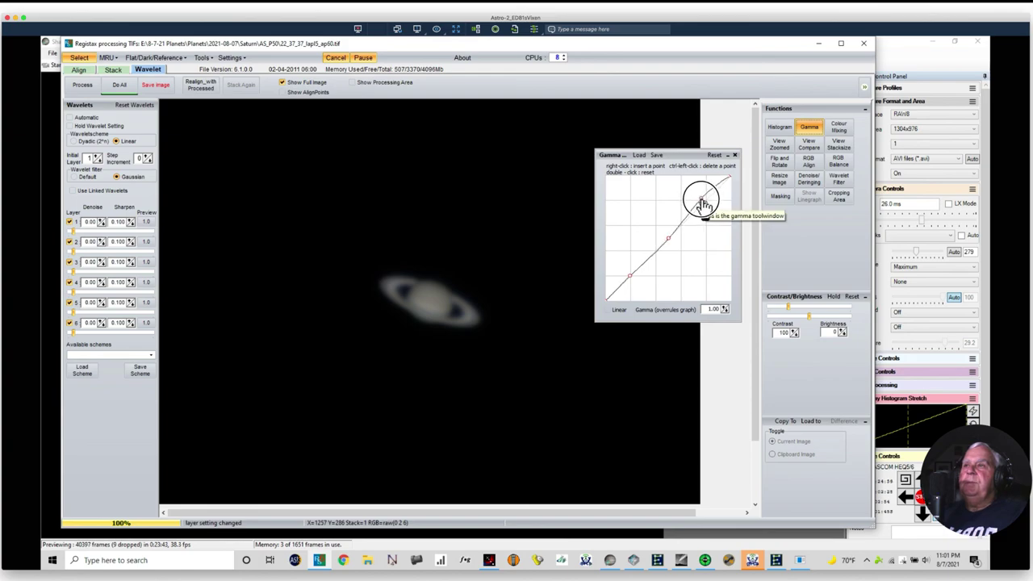
{"action": "left_click", "coordinate": [630, 278]}
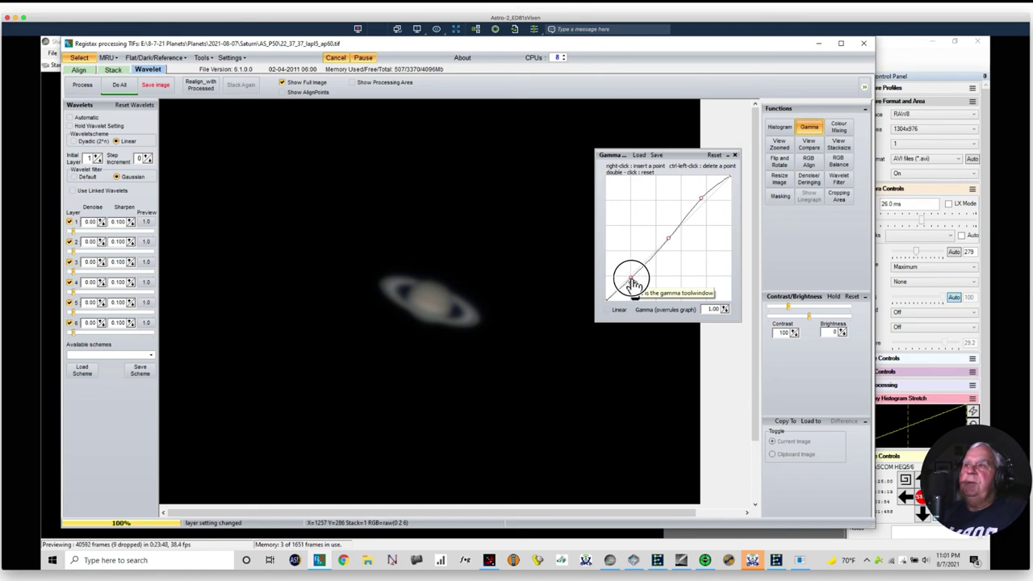
{"action": "left_click", "coordinate": [701, 199]}
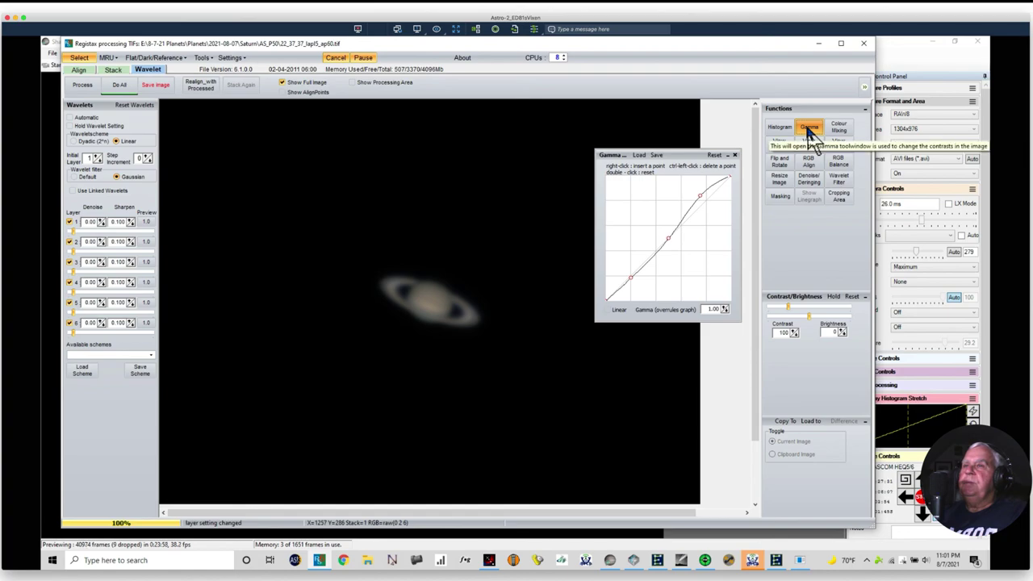
{"action": "left_click", "coordinate": [735, 155]}
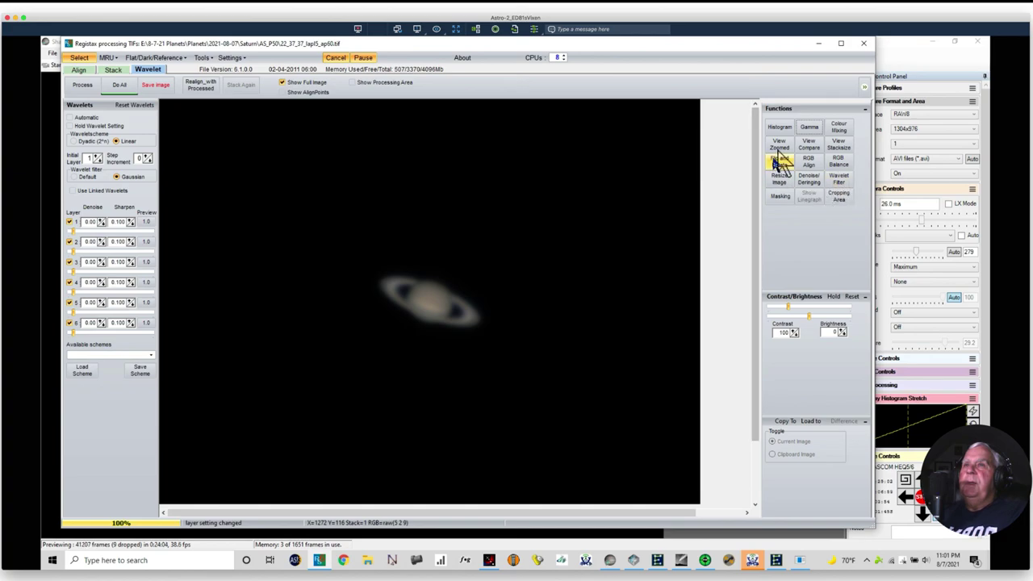
Step: Pull the histogram white point down to 160 and raise the midpoint to 1.06
{"action": "left_click", "coordinate": [777, 127]}
{"action": "left_click", "coordinate": [460, 105]}
{"action": "left_click_drag", "start_coordinate": [460, 105], "coordinate": [614, 208]}
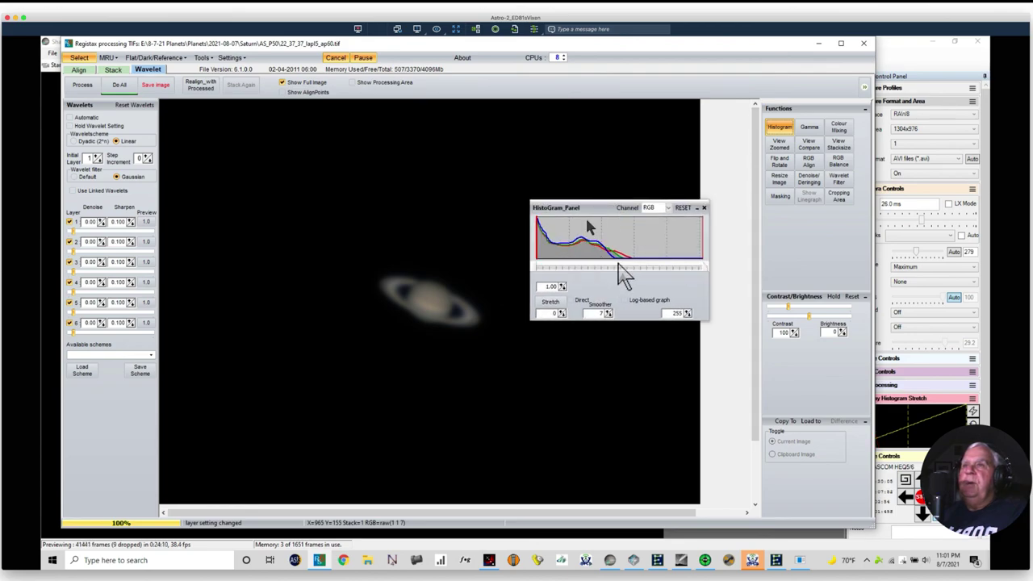
{"action": "left_click_drag", "start_coordinate": [702, 271], "coordinate": [663, 269]}
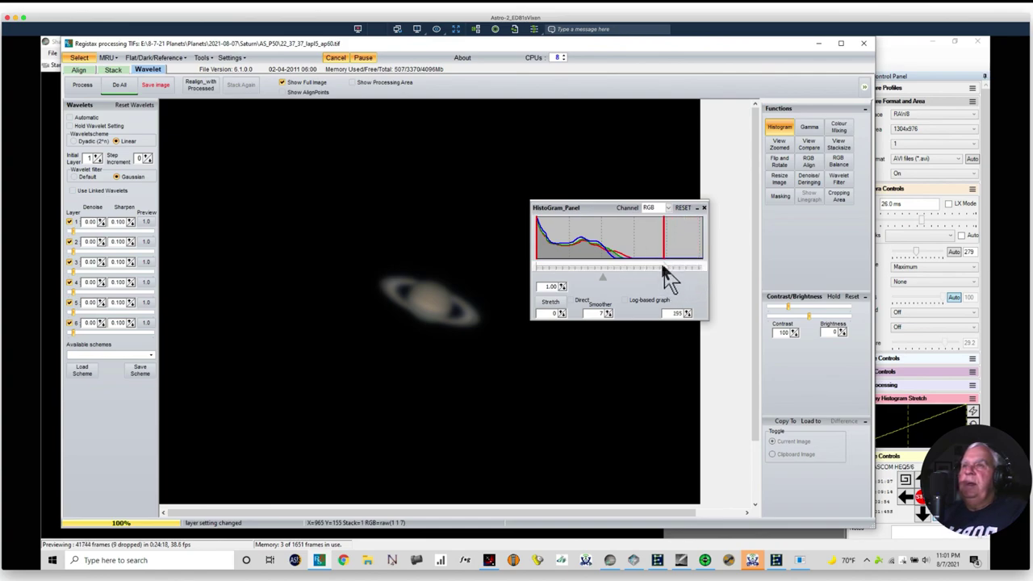
{"action": "left_click_drag", "start_coordinate": [664, 269], "coordinate": [652, 266]}
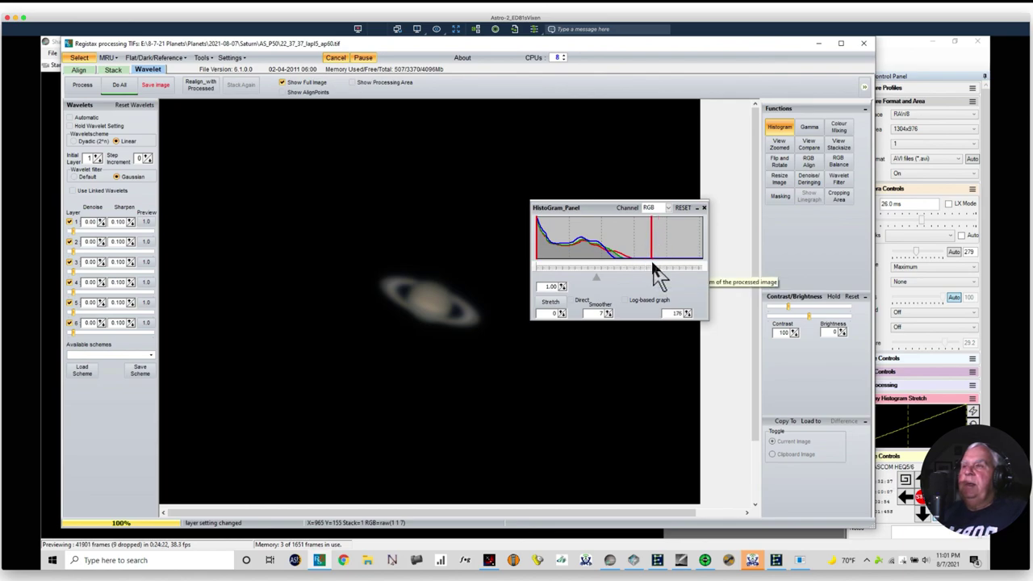
{"action": "left_click_drag", "start_coordinate": [652, 265], "coordinate": [644, 265]}
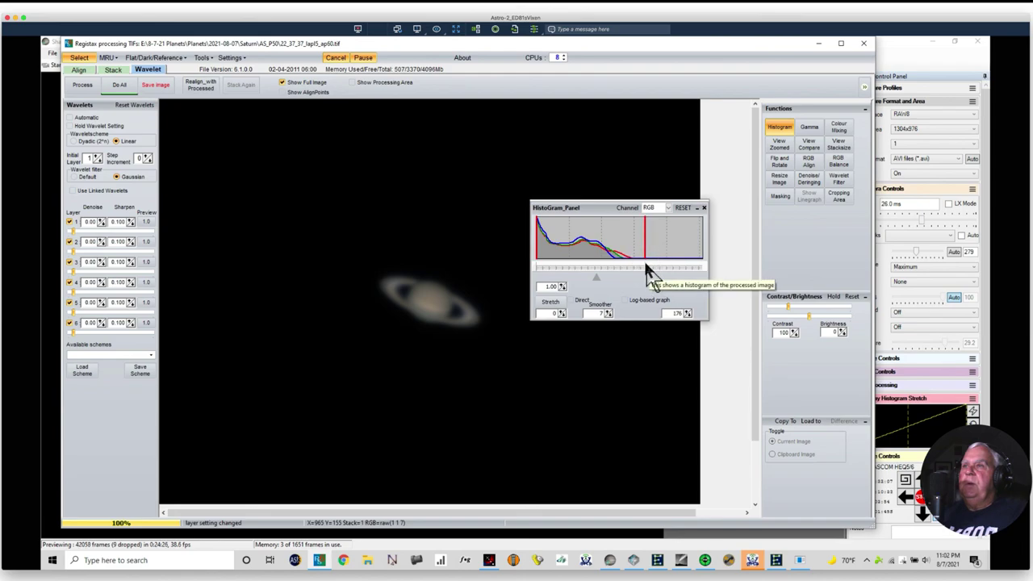
{"action": "left_click", "coordinate": [589, 281]}
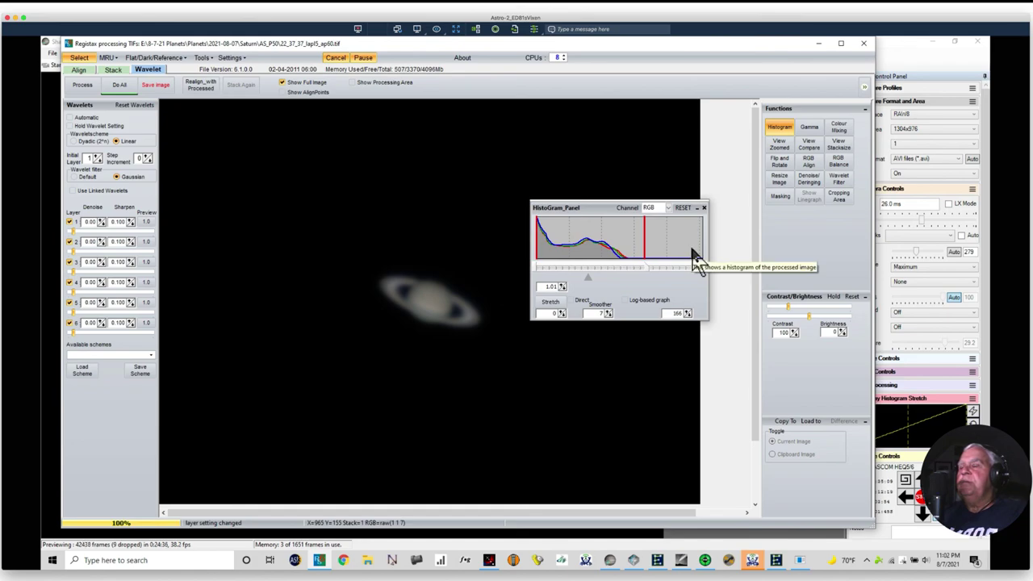
{"action": "left_click", "coordinate": [587, 279]}
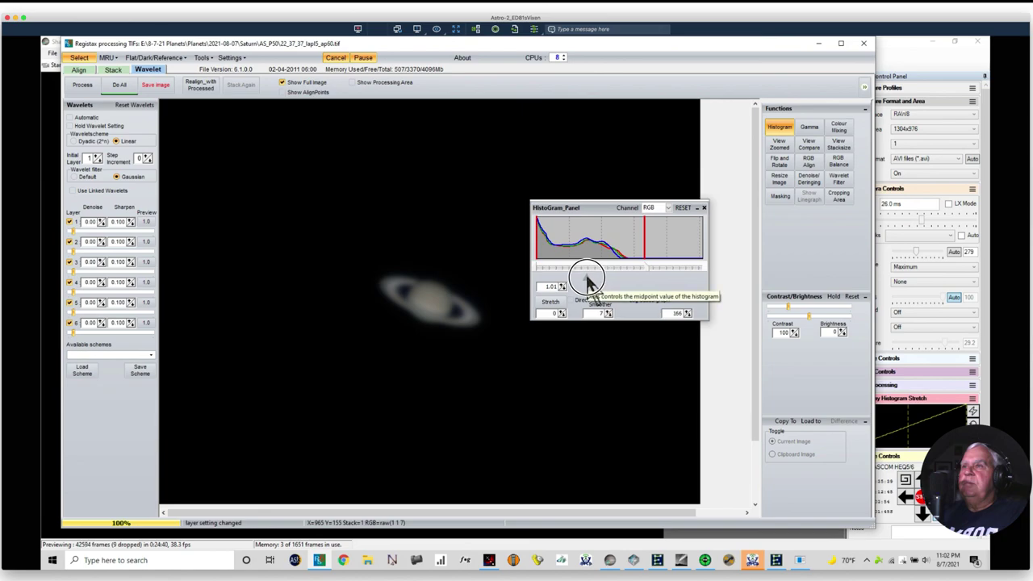
{"action": "left_click_drag", "start_coordinate": [587, 279], "coordinate": [642, 278]}
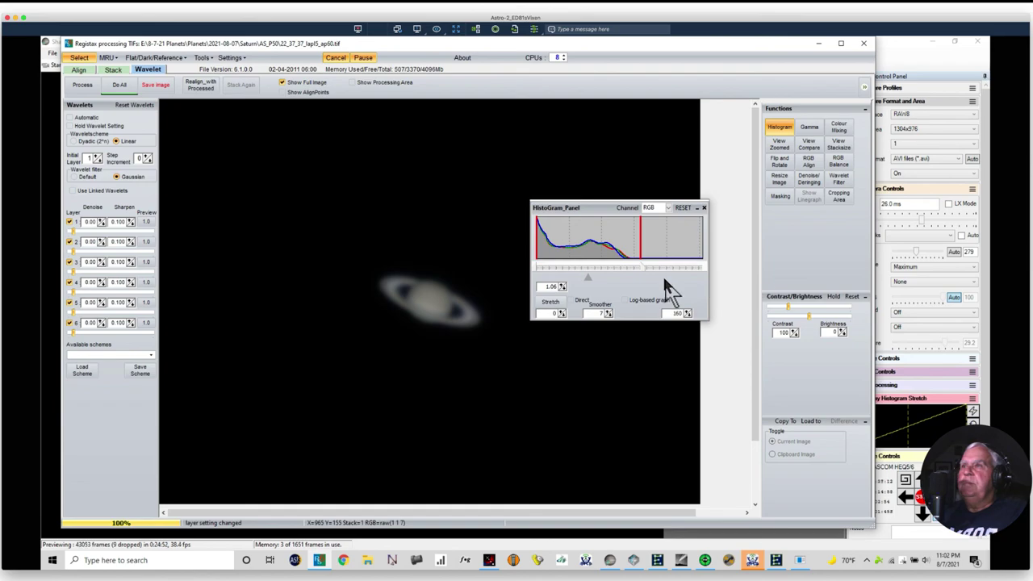
{"action": "left_click", "coordinate": [703, 207]}
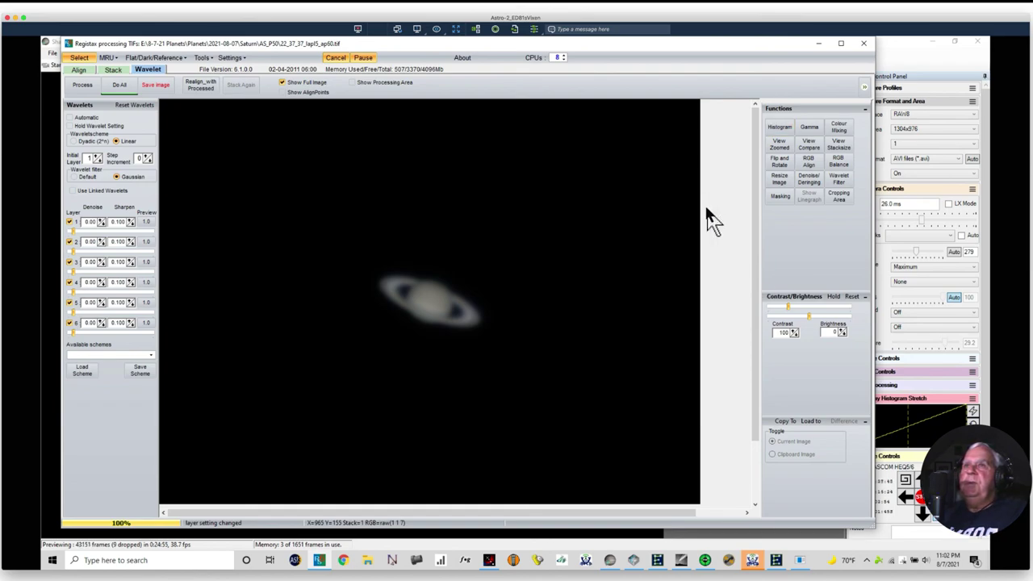
Step: Choose Sleep Now to put the Reolink backyard camera to sleep immediately
{"action": "left_click", "coordinate": [838, 197]}
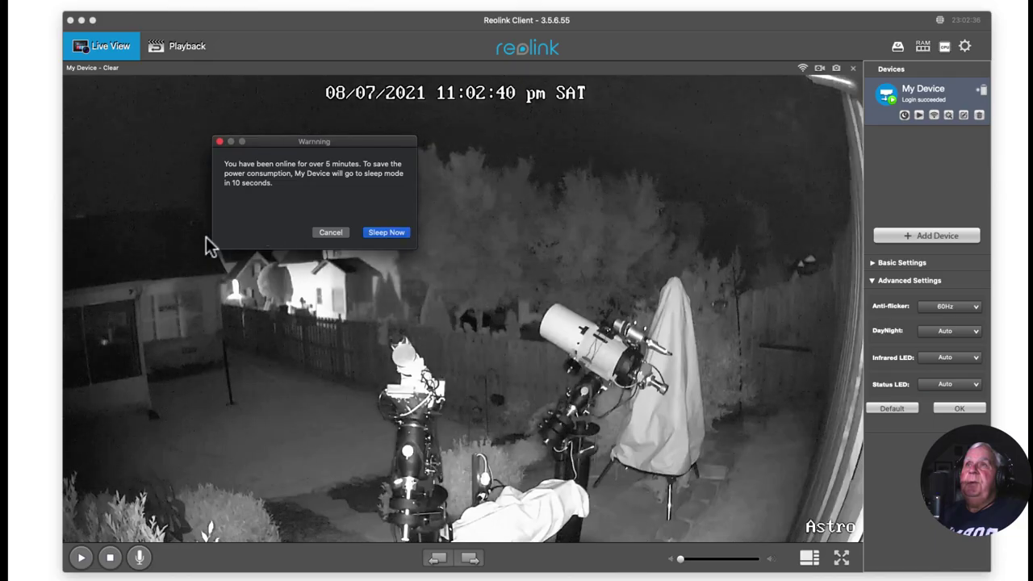
{"action": "left_click", "coordinate": [393, 232]}
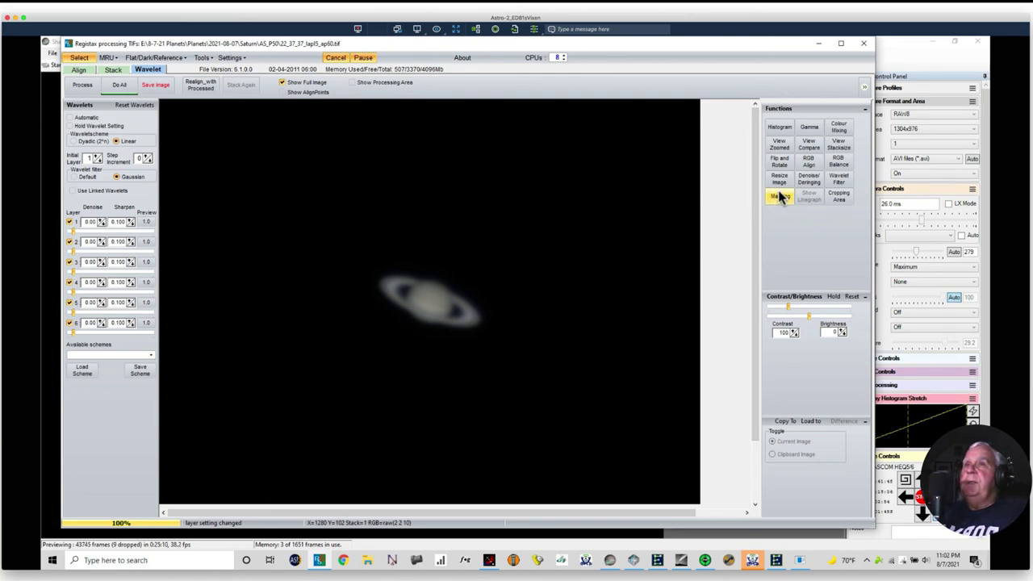
Step: Skip resizing, then strengthen wavelet layers 4, 3, 2 (to 49.6) and 1
{"action": "left_click", "coordinate": [779, 182]}
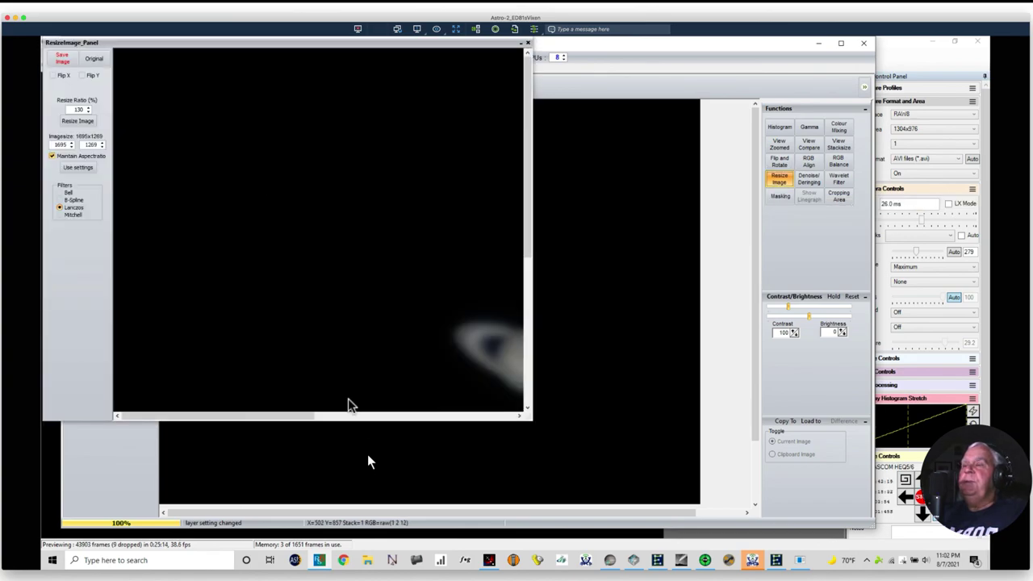
{"action": "left_click", "coordinate": [526, 43]}
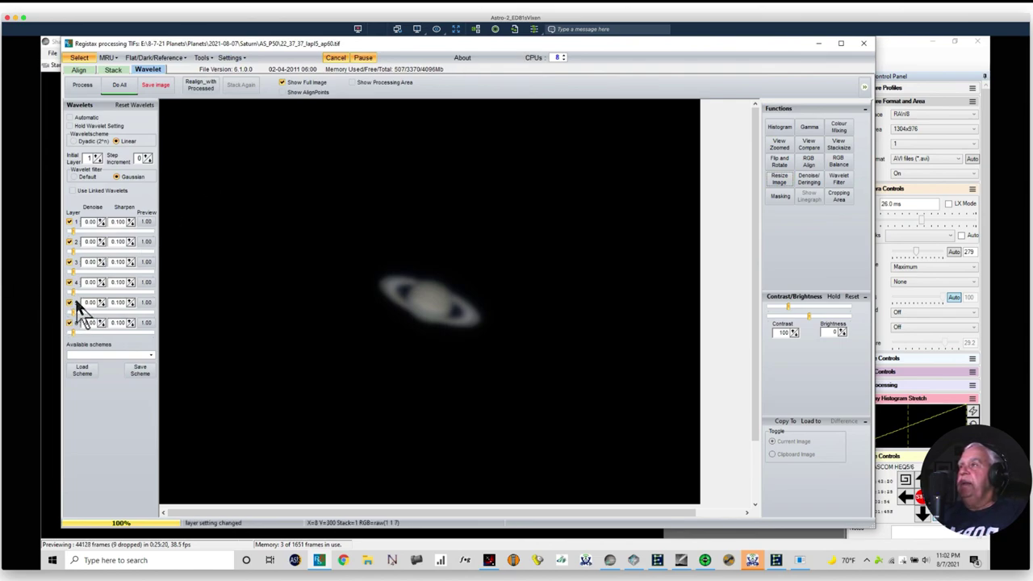
{"action": "left_click_drag", "start_coordinate": [74, 293], "coordinate": [124, 296]}
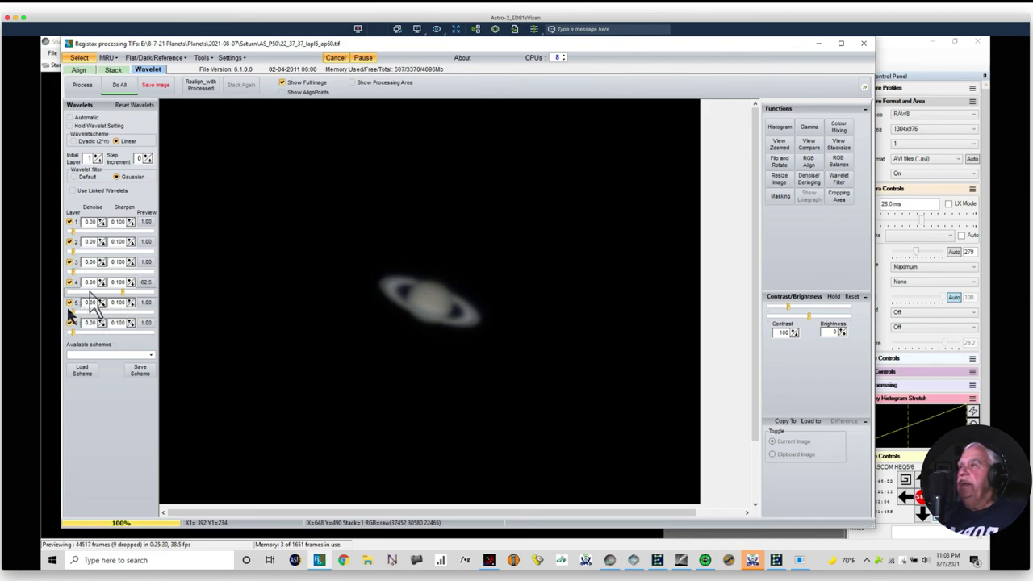
{"action": "left_click_drag", "start_coordinate": [73, 272], "coordinate": [106, 278]}
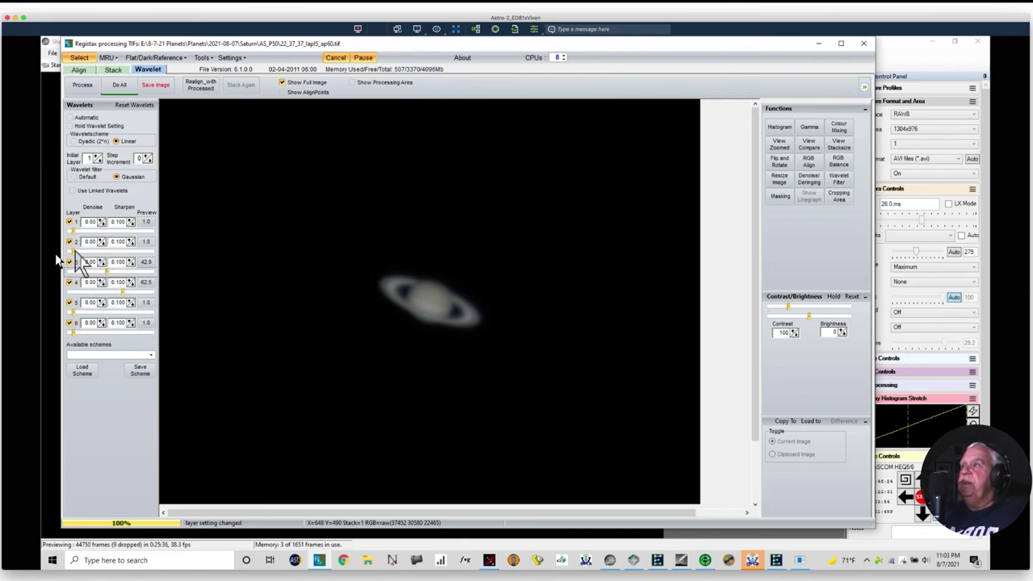
{"action": "left_click_drag", "start_coordinate": [74, 252], "coordinate": [98, 256]}
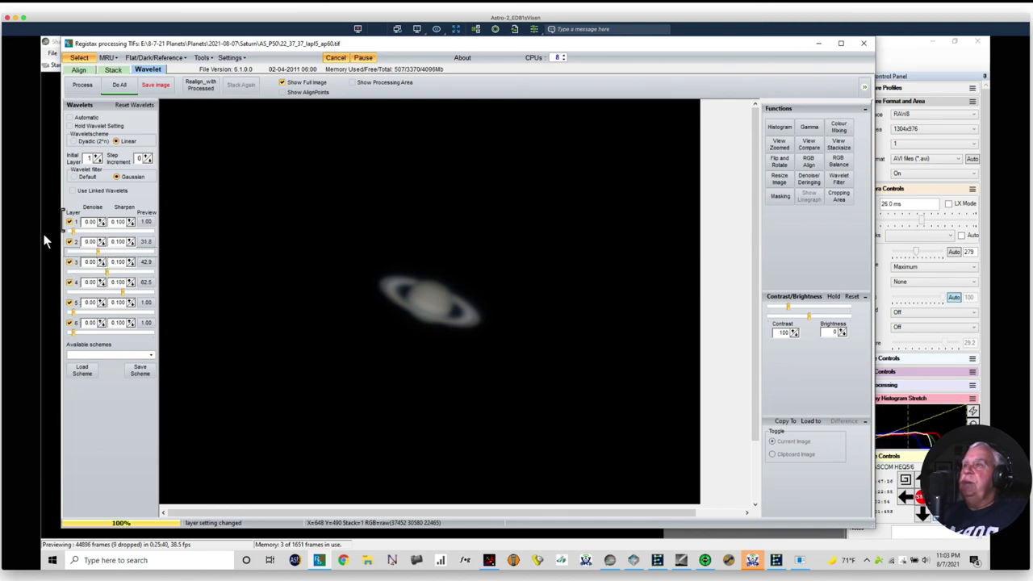
{"action": "left_click_drag", "start_coordinate": [73, 234], "coordinate": [94, 238]}
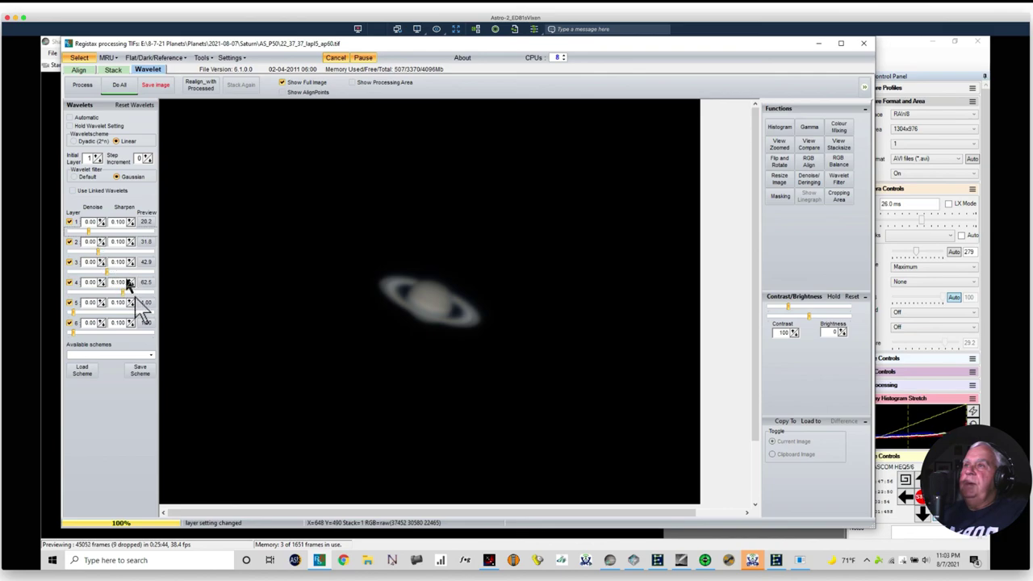
Step: Raise wavelet layers 5 and 6, then push layer 1 higher and layer 3 to 60.1
{"action": "left_click", "coordinate": [75, 313]}
{"action": "left_click_drag", "start_coordinate": [75, 315], "coordinate": [107, 316]}
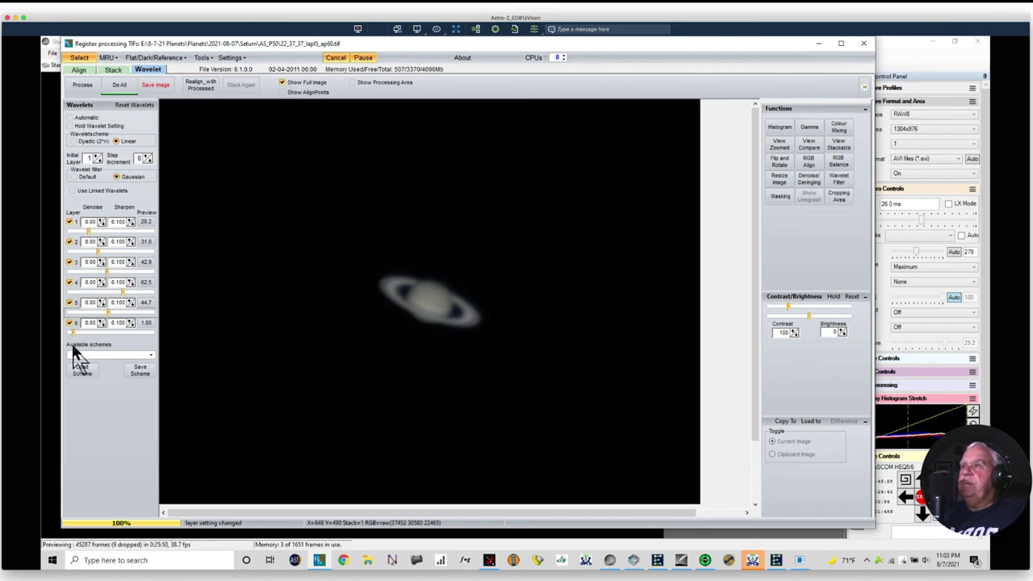
{"action": "left_click_drag", "start_coordinate": [74, 332], "coordinate": [96, 336]}
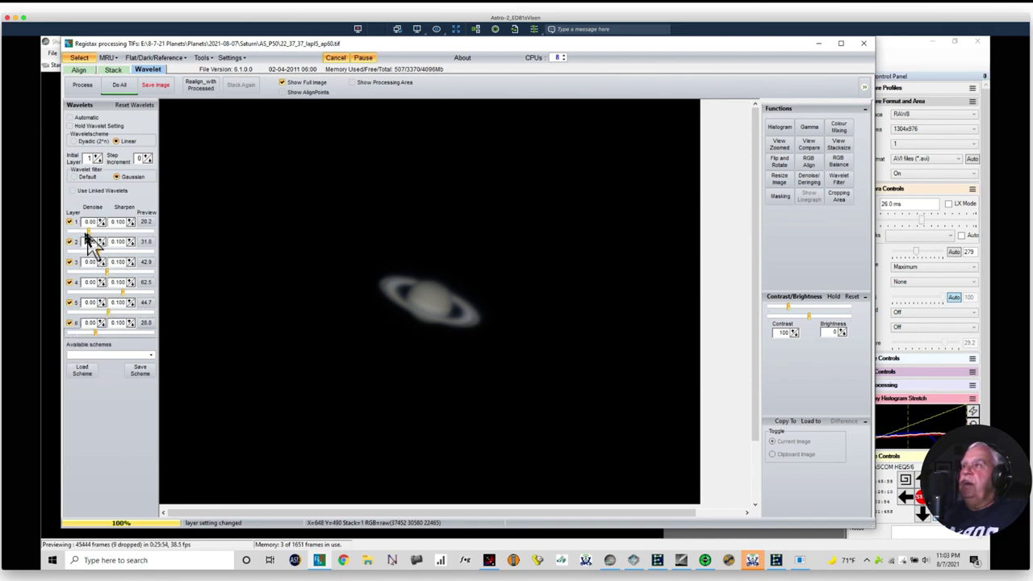
{"action": "left_click_drag", "start_coordinate": [86, 232], "coordinate": [103, 241]}
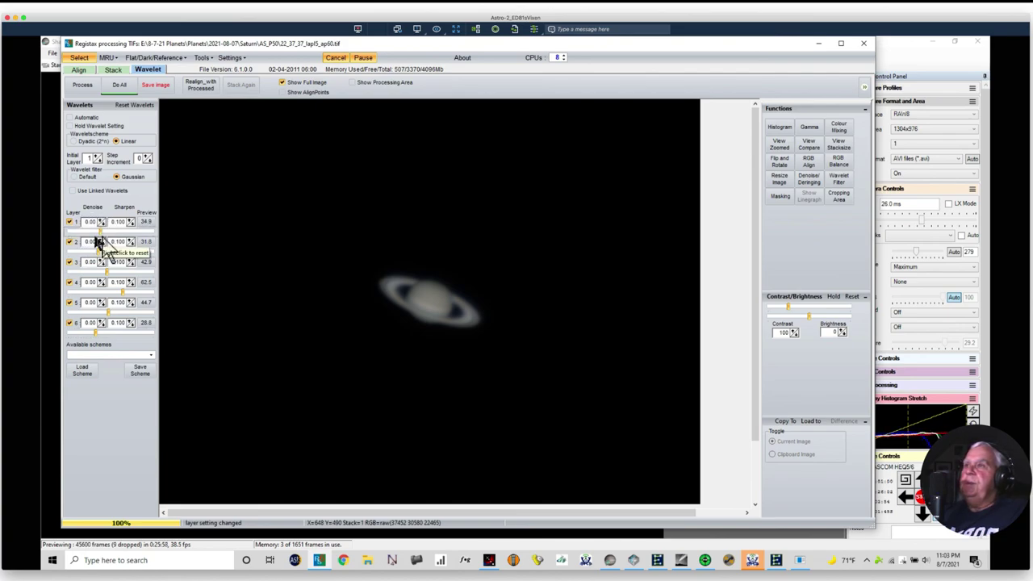
{"action": "left_click_drag", "start_coordinate": [101, 232], "coordinate": [111, 256]}
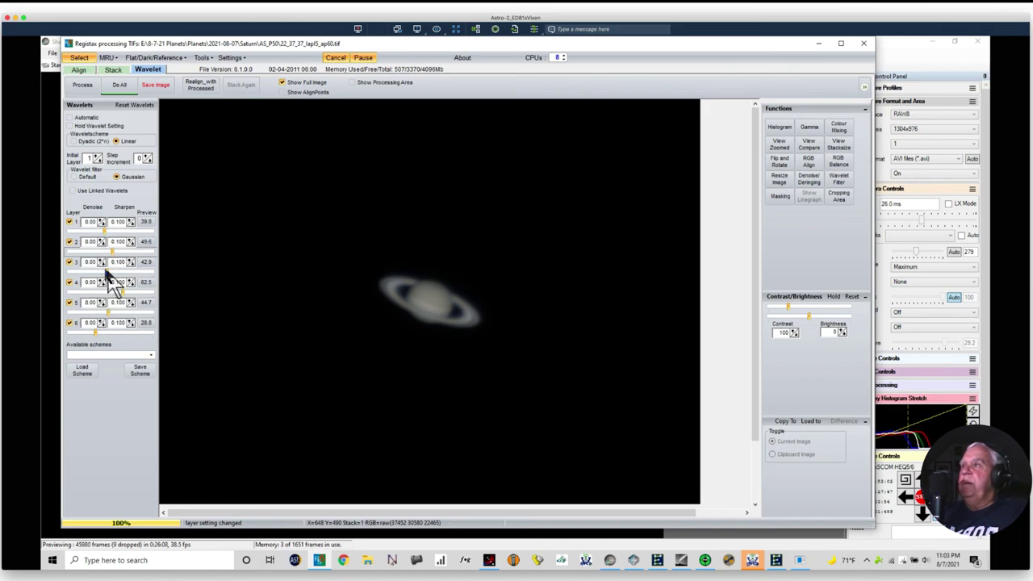
{"action": "left_click_drag", "start_coordinate": [110, 273], "coordinate": [122, 277]}
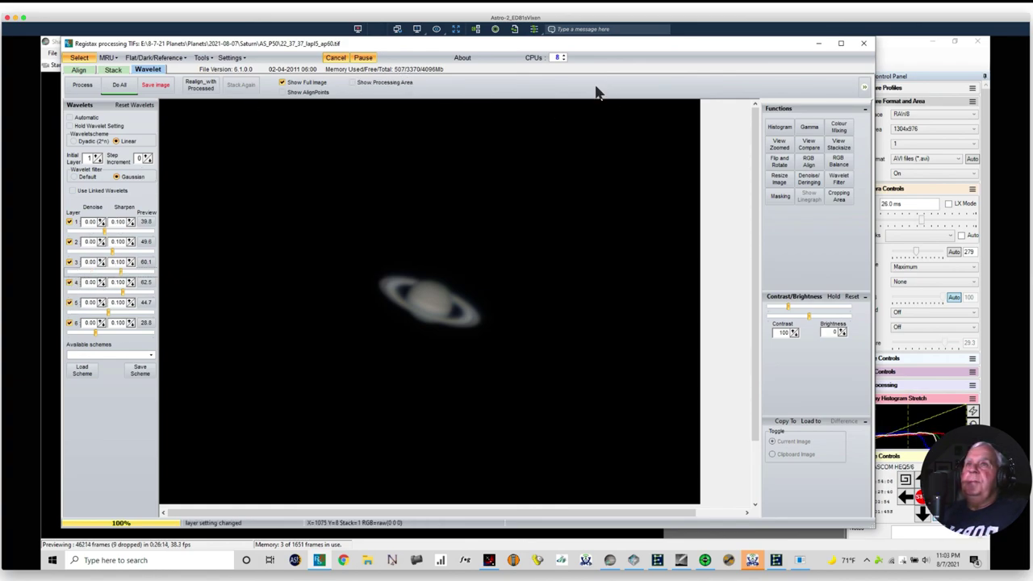
Step: Show a zoomed close-up of Saturn's disc in a Zoom Panel beside the full image
{"action": "left_click", "coordinate": [777, 151]}
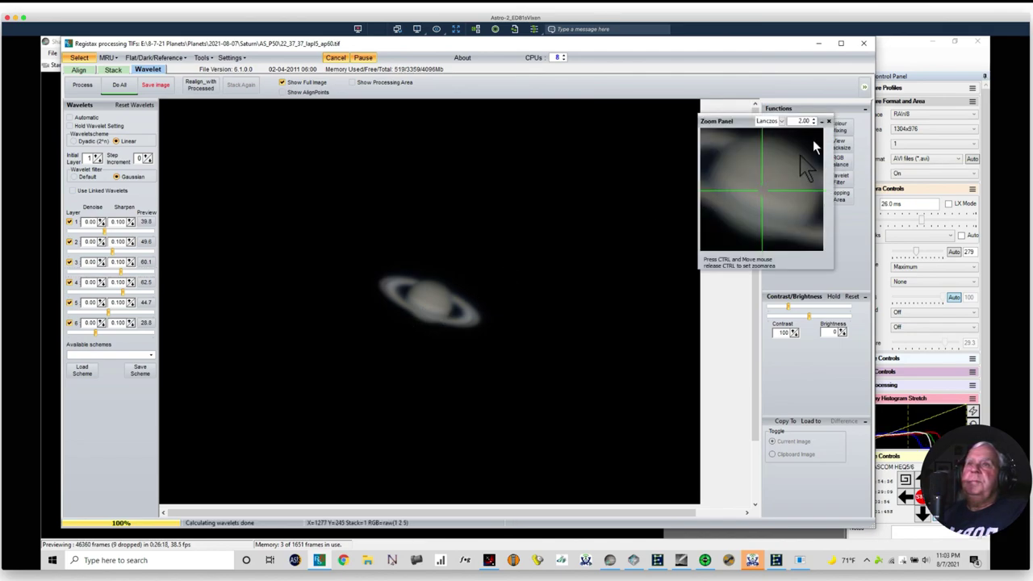
{"action": "key", "text": "ctrl"}
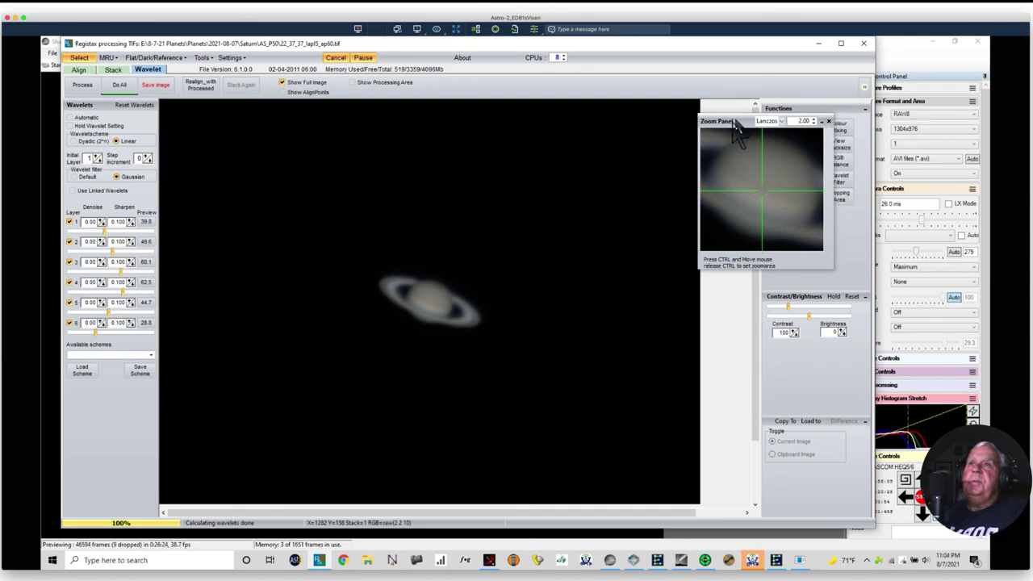
{"action": "left_click_drag", "start_coordinate": [734, 115], "coordinate": [524, 73]}
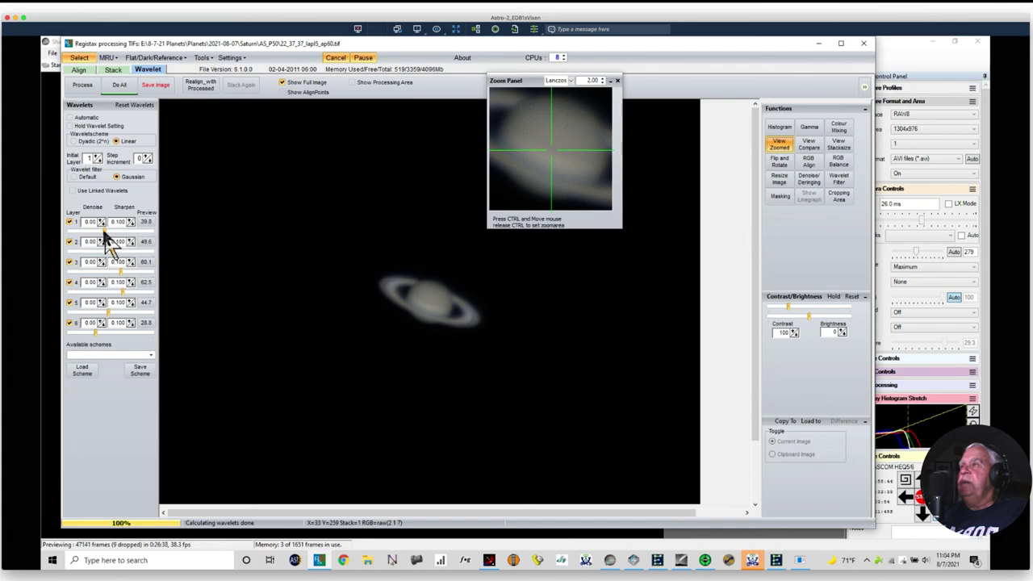
Step: Raise layer 1 strength to 45.4 and set layers 1–6 sharpen to 0.120, 0.110, 0.110, 0.130, 0.110, 0.120
{"action": "left_click_drag", "start_coordinate": [104, 232], "coordinate": [109, 230]}
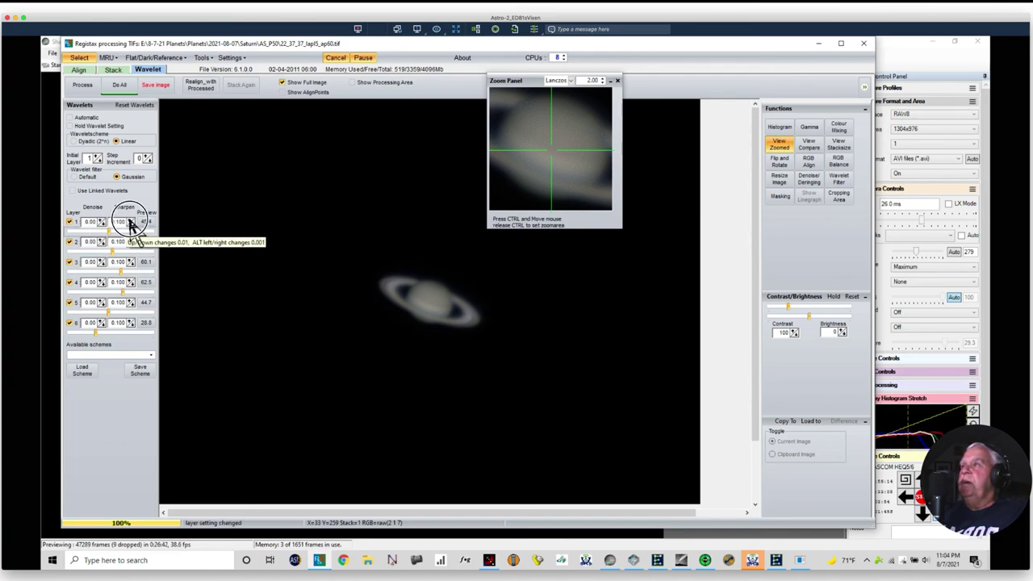
{"action": "left_click", "coordinate": [130, 222]}
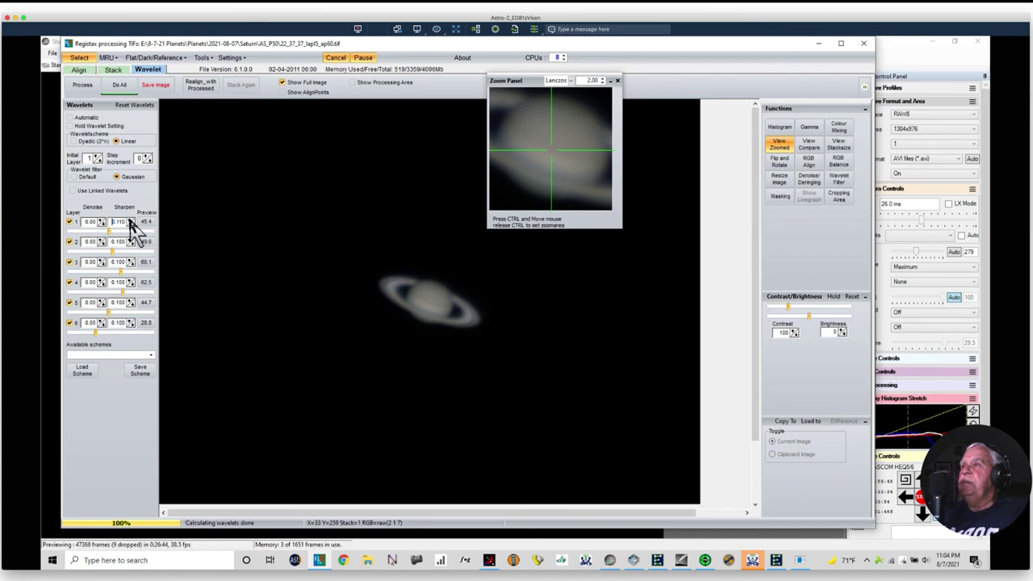
{"action": "left_click", "coordinate": [130, 221]}
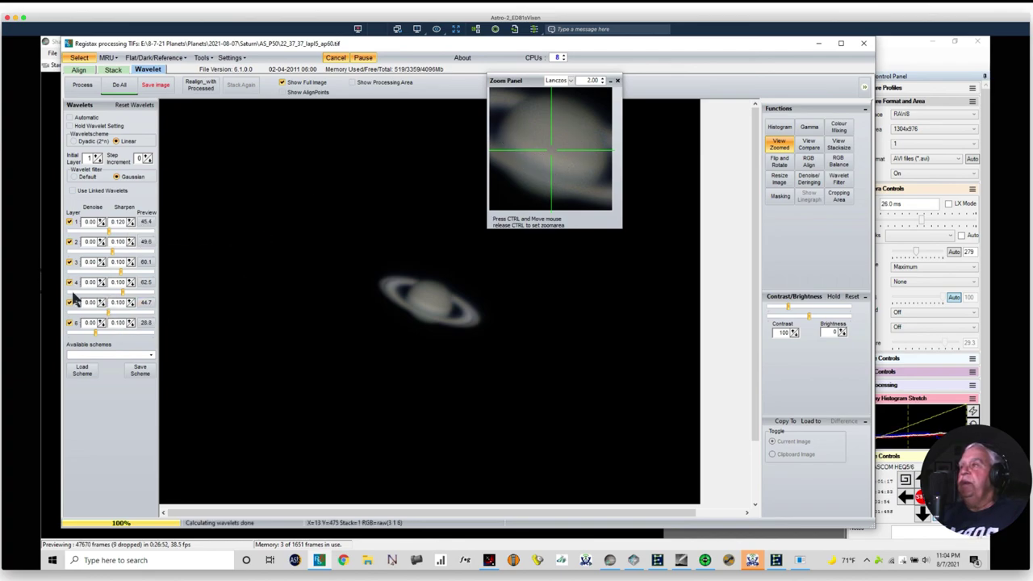
{"action": "left_click", "coordinate": [132, 239]}
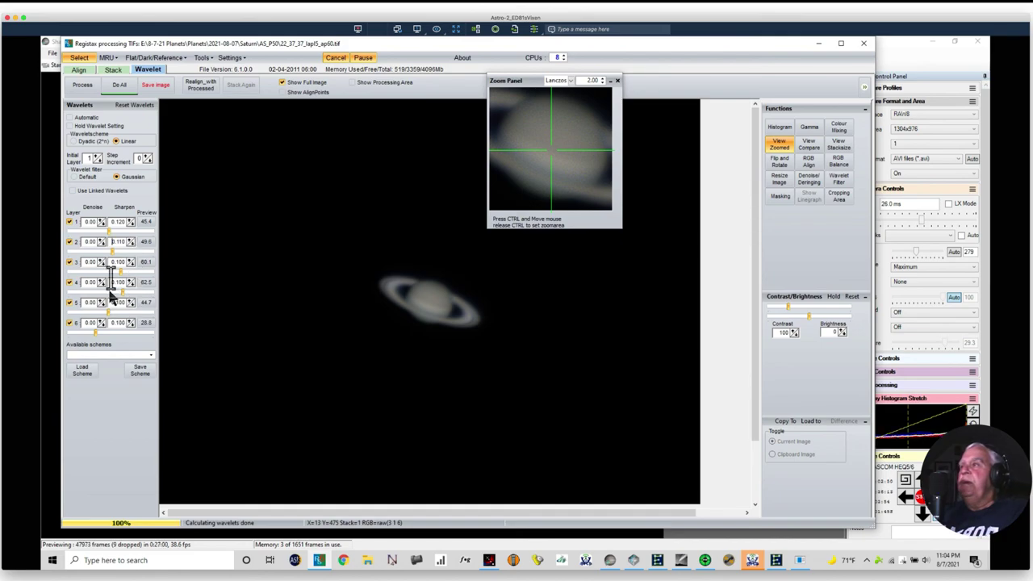
{"action": "left_click", "coordinate": [131, 259]}
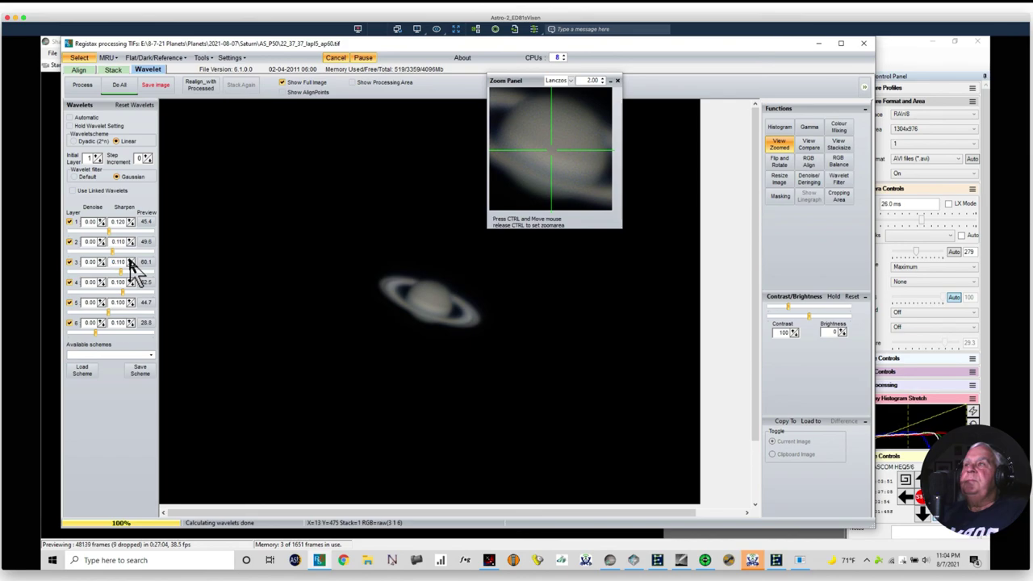
{"action": "left_click", "coordinate": [130, 280]}
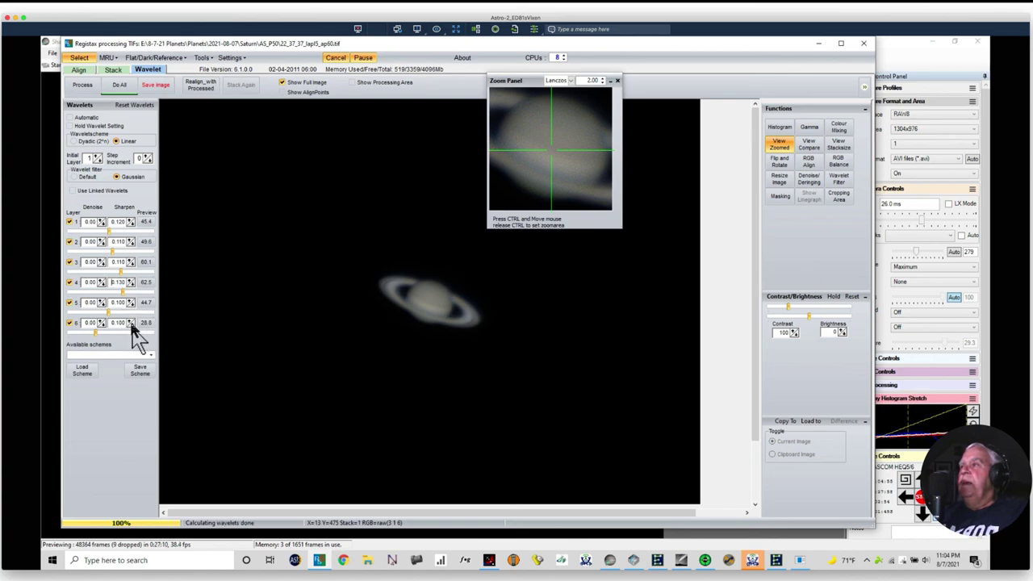
{"action": "left_click", "coordinate": [130, 322]}
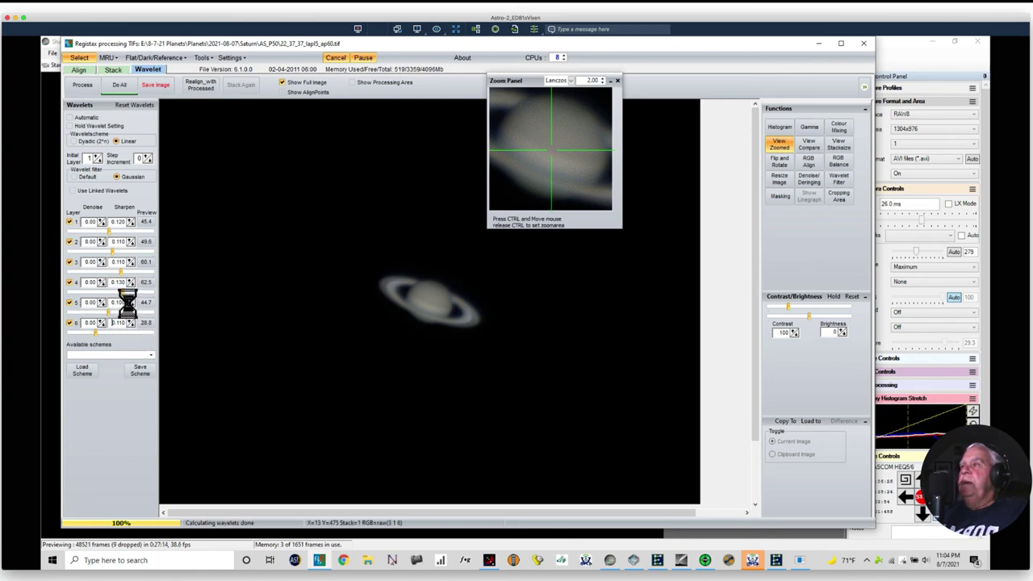
{"action": "left_click", "coordinate": [130, 301]}
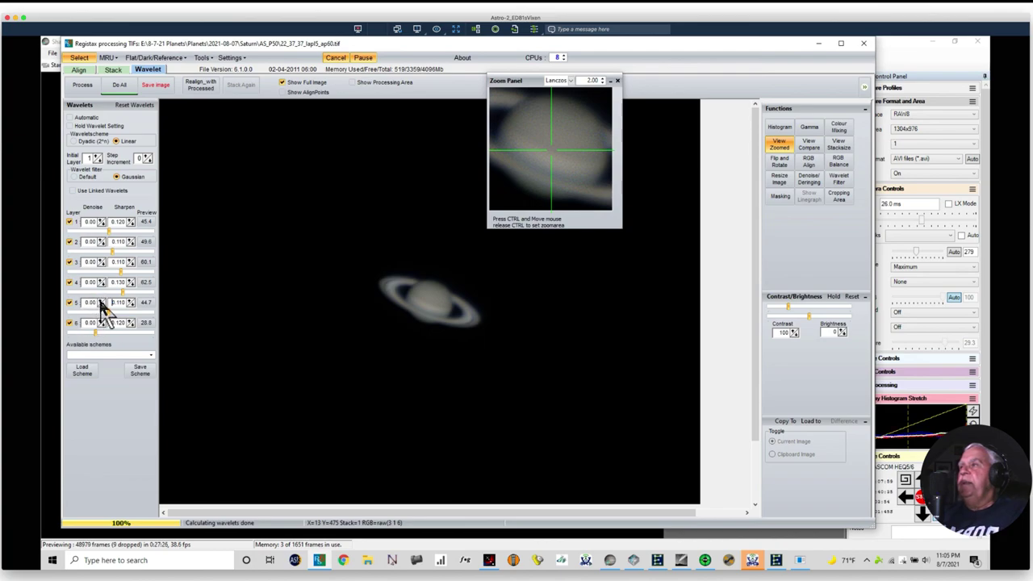
Step: Add a 0.05 denoise to each of wavelet layers 1 through 6
{"action": "left_click", "coordinate": [101, 300]}
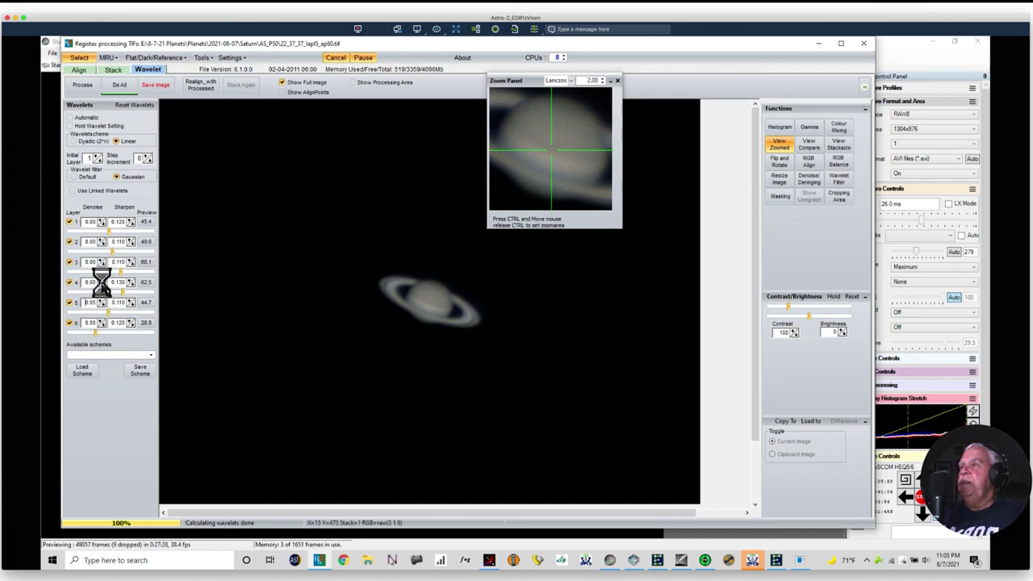
{"action": "left_click", "coordinate": [101, 280]}
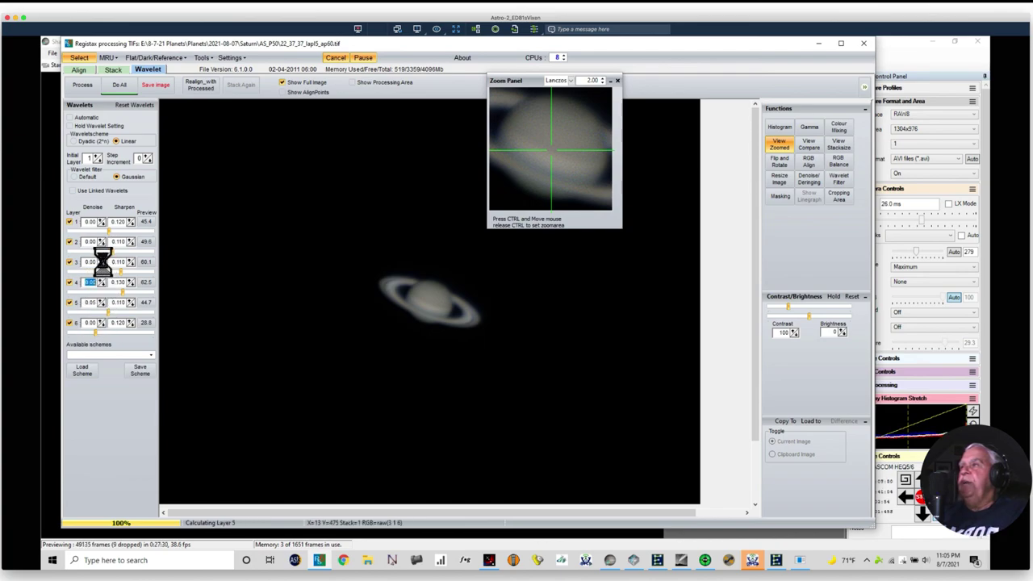
{"action": "left_click", "coordinate": [100, 260]}
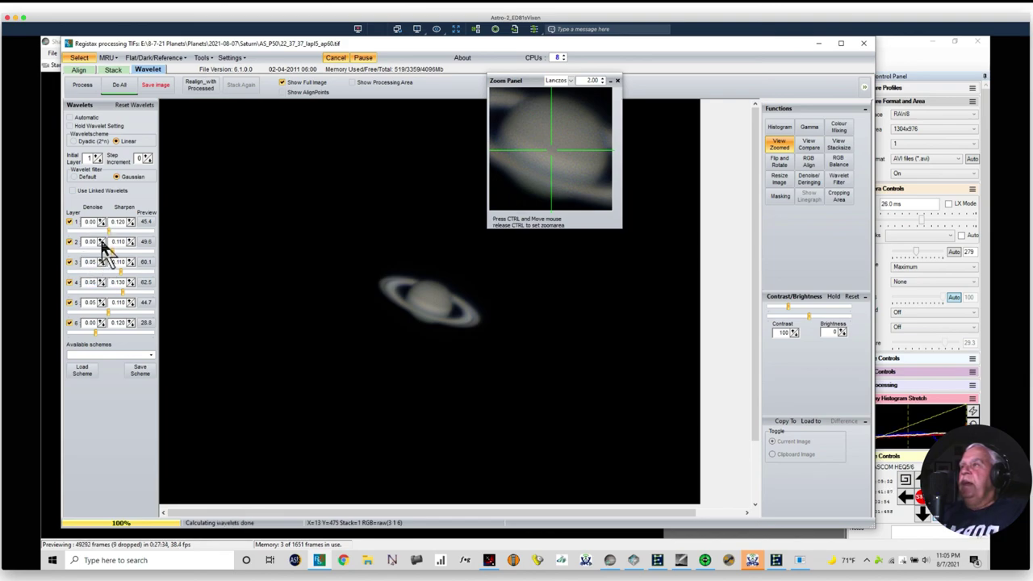
{"action": "left_click", "coordinate": [100, 240]}
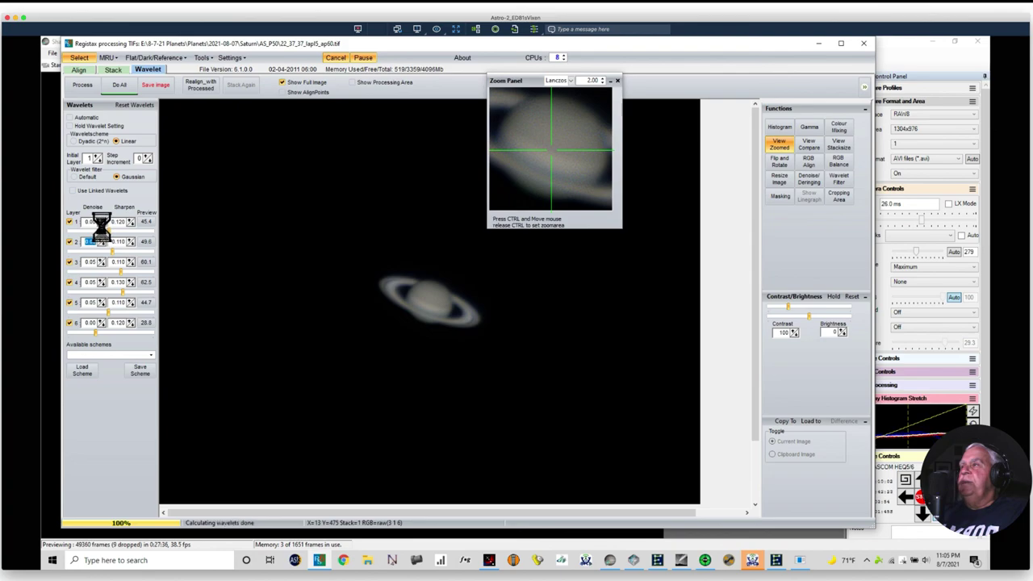
{"action": "left_click", "coordinate": [100, 221]}
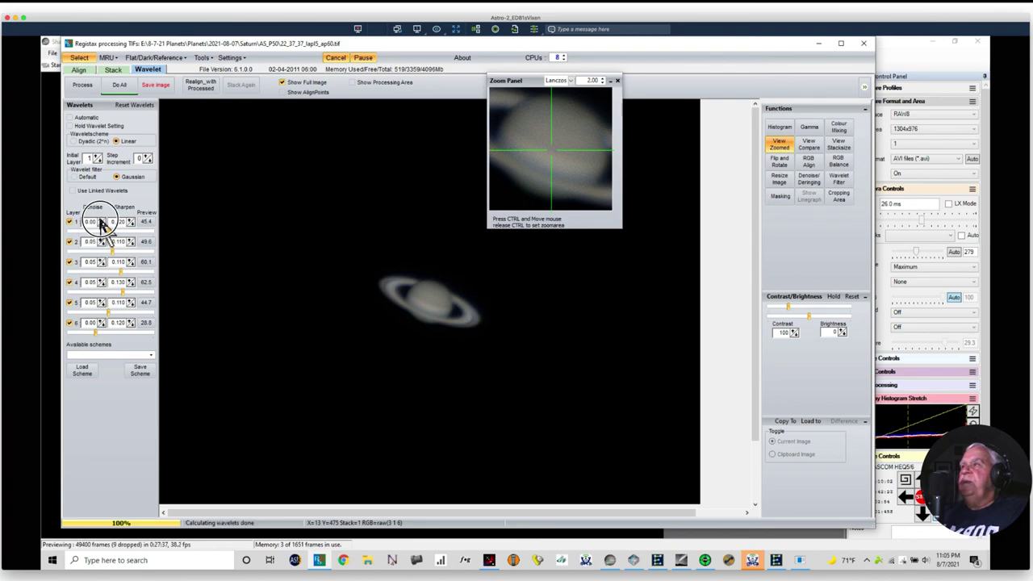
{"action": "left_click", "coordinate": [100, 321]}
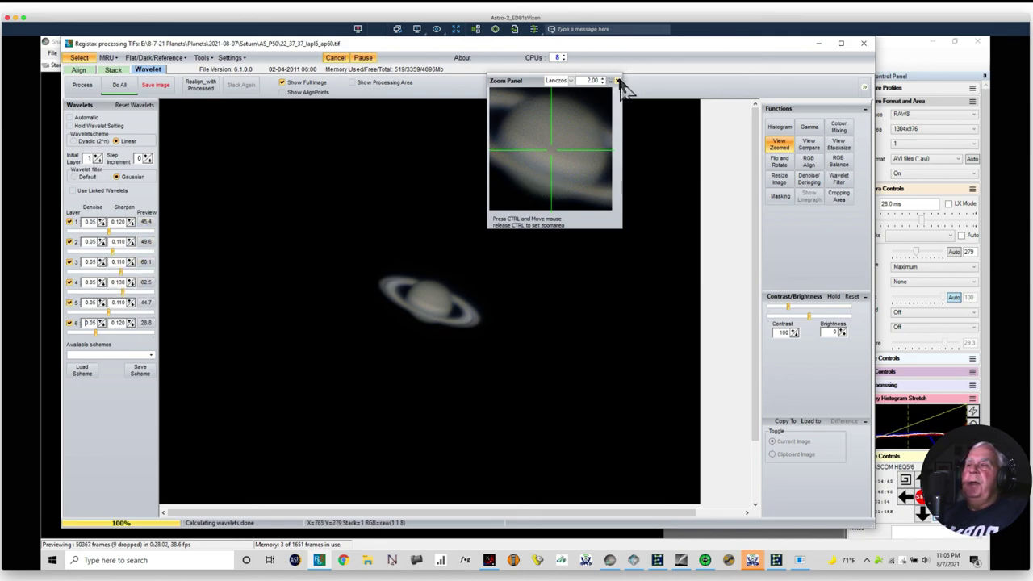
Step: Close the zoom close-up and resize the sharpened Saturn image to 150% with Lanczos
{"action": "left_click", "coordinate": [617, 81]}
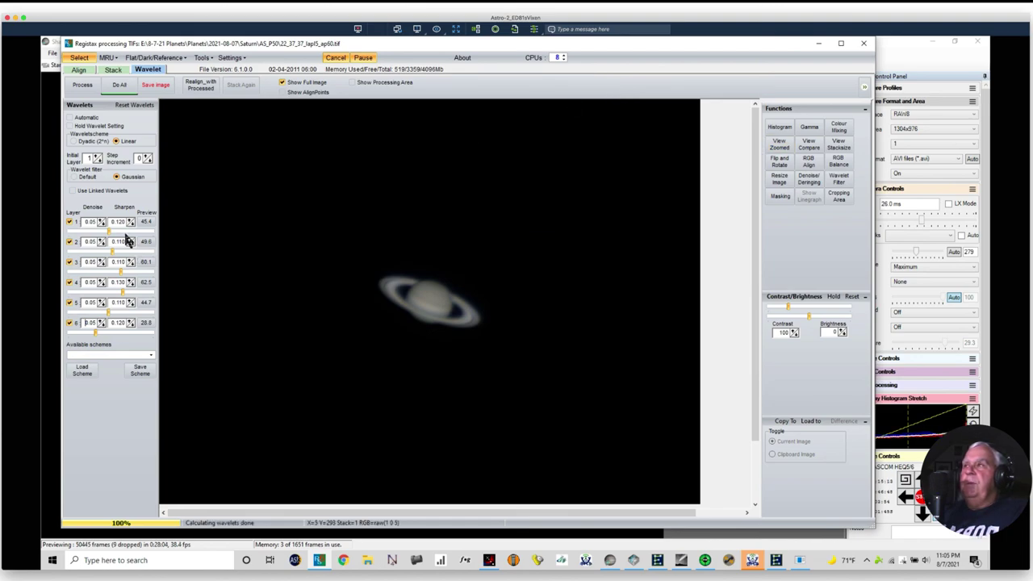
{"action": "left_click", "coordinate": [779, 179]}
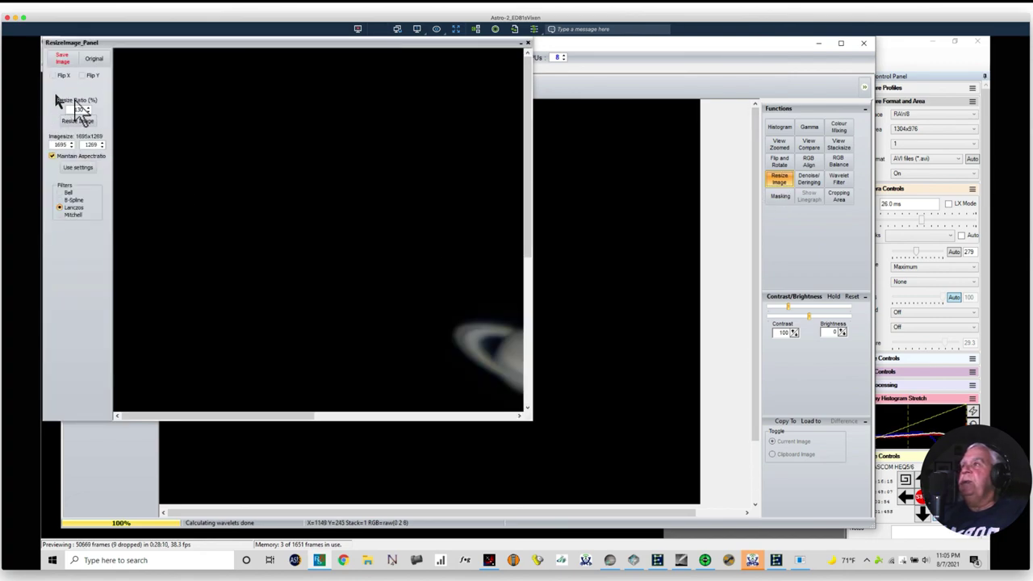
{"action": "double_click", "coordinate": [87, 109]}
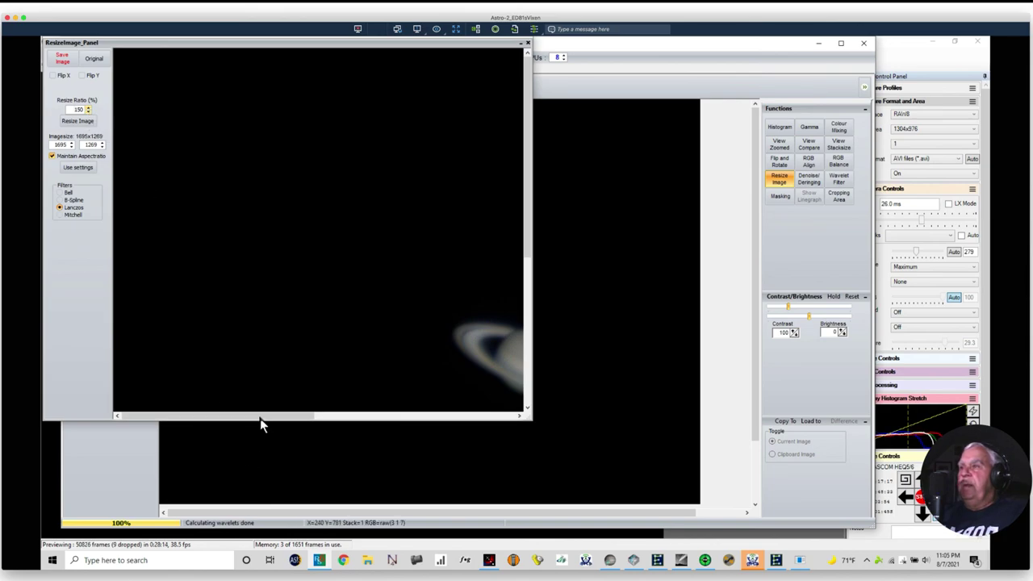
{"action": "left_click_drag", "start_coordinate": [271, 415], "coordinate": [425, 429]}
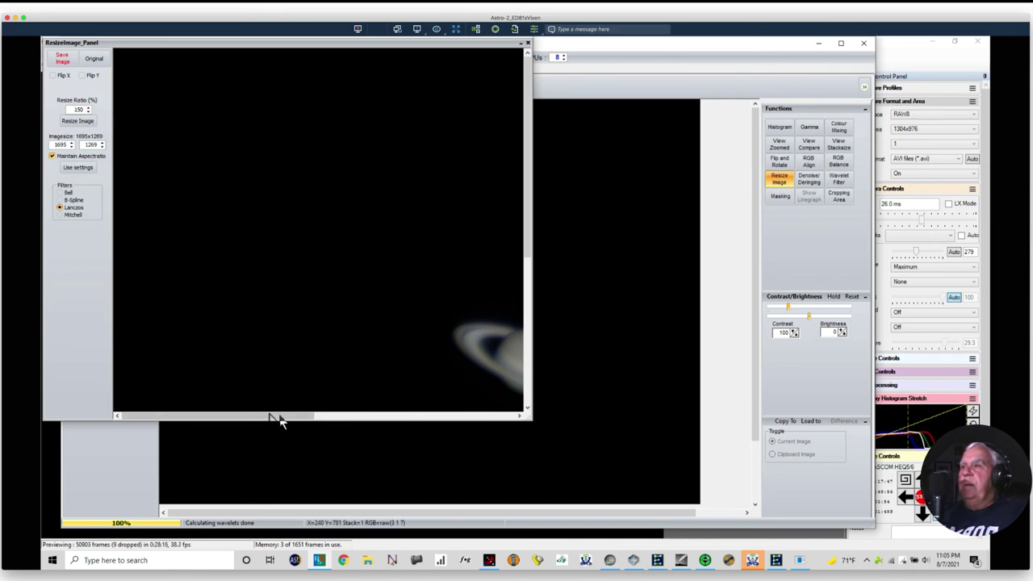
{"action": "left_click_drag", "start_coordinate": [275, 417], "coordinate": [367, 426]}
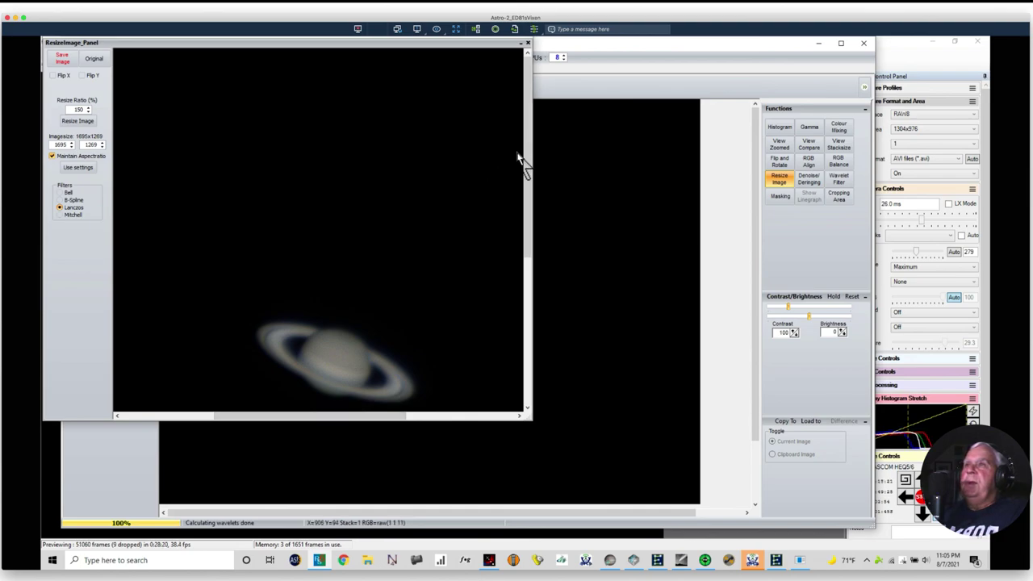
{"action": "left_click_drag", "start_coordinate": [525, 166], "coordinate": [527, 230]}
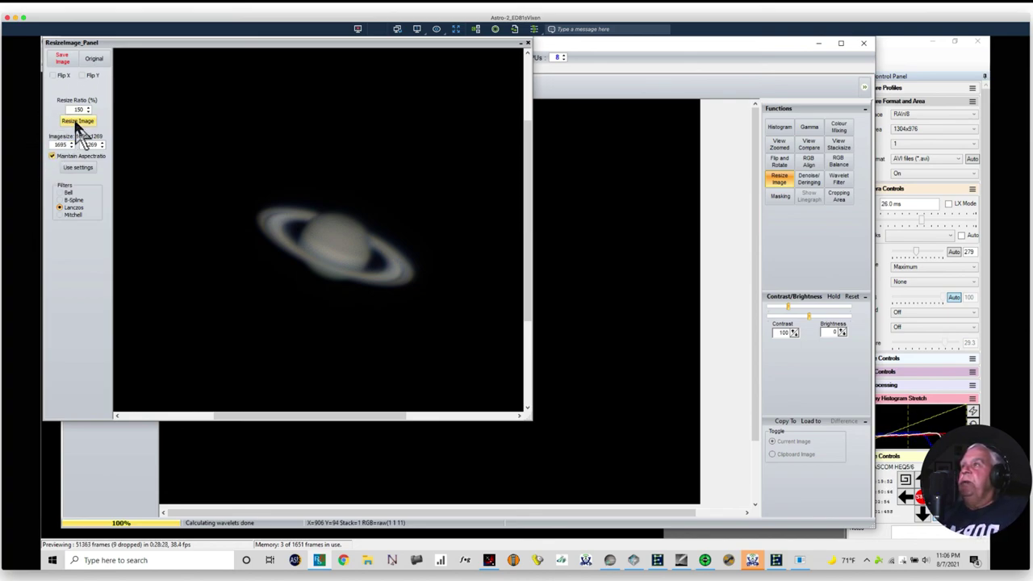
{"action": "left_click", "coordinate": [77, 121]}
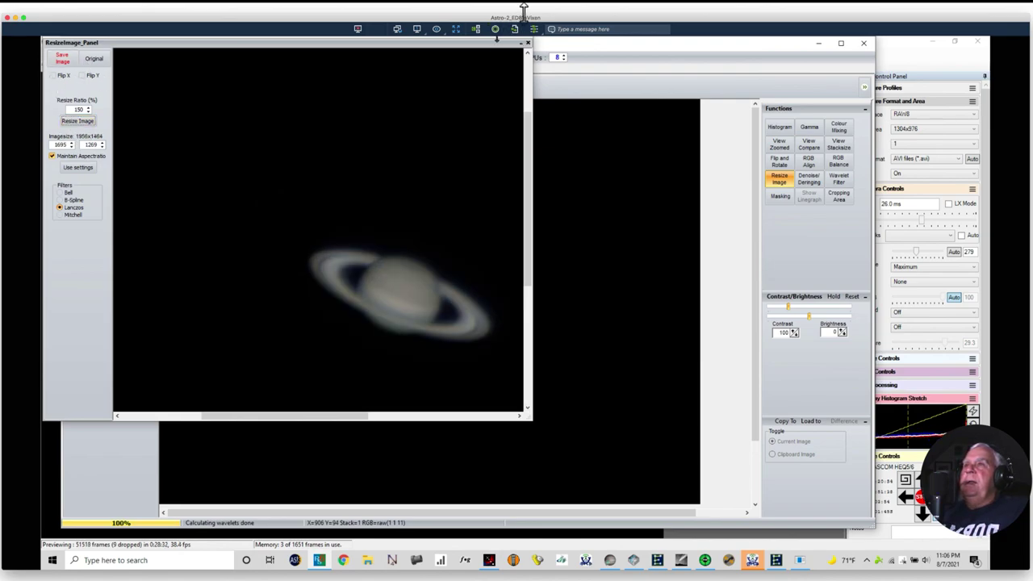
Step: Close the resize panel and apply all processing to Saturn with Do All
{"action": "left_click", "coordinate": [527, 43]}
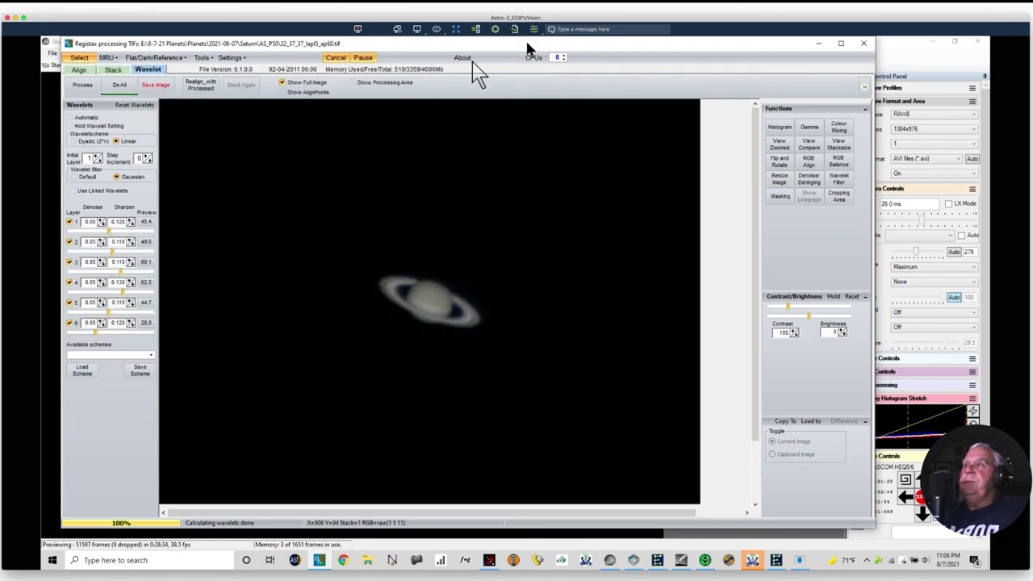
{"action": "left_click", "coordinate": [119, 86]}
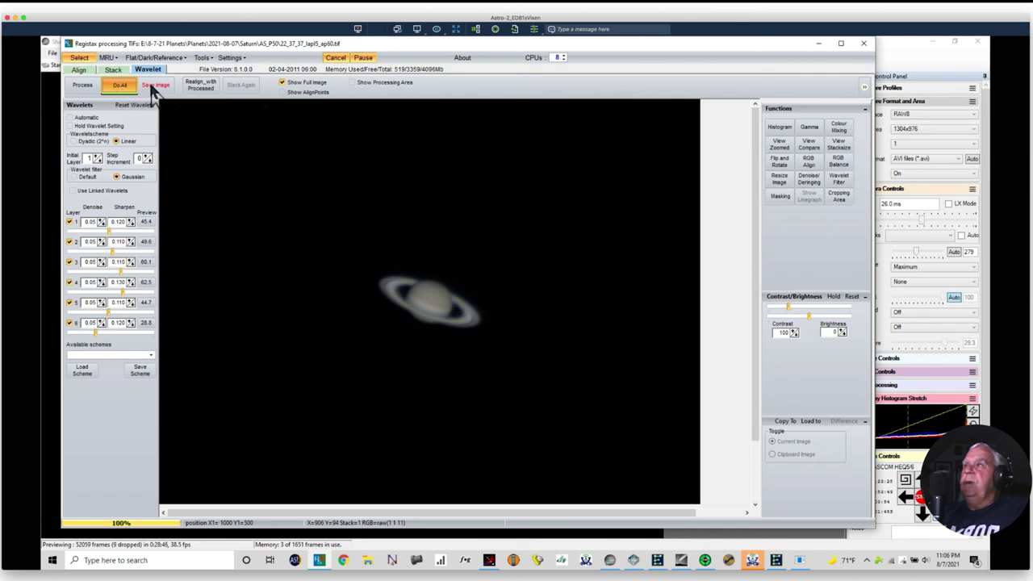
Step: Save the image as a 16-bit RGB TIFF named 'Saturn 1' in the AS_P50 folder
{"action": "left_click", "coordinate": [153, 85]}
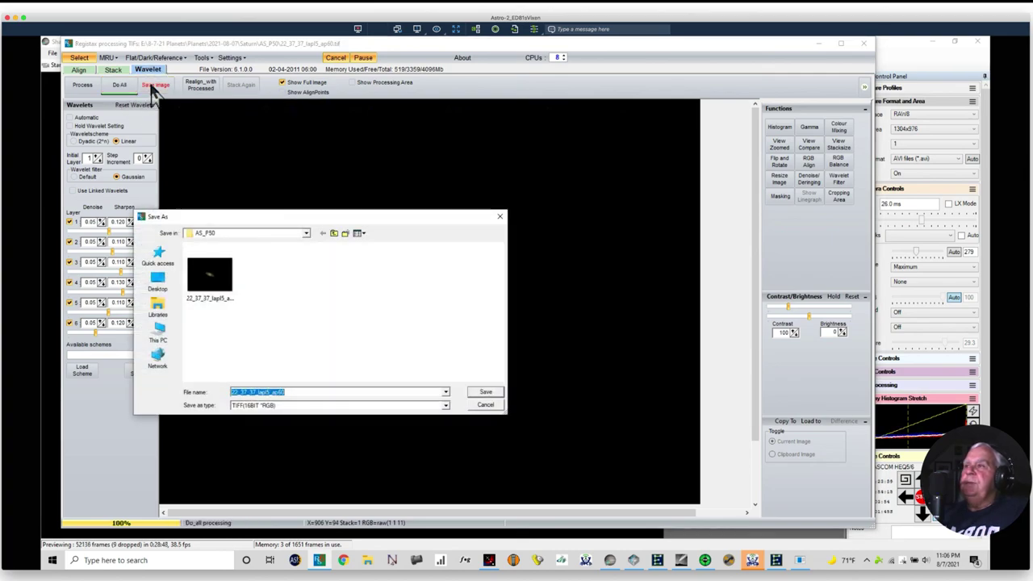
{"action": "left_click", "coordinate": [271, 391]}
{"action": "key", "text": "ctrl+a"}
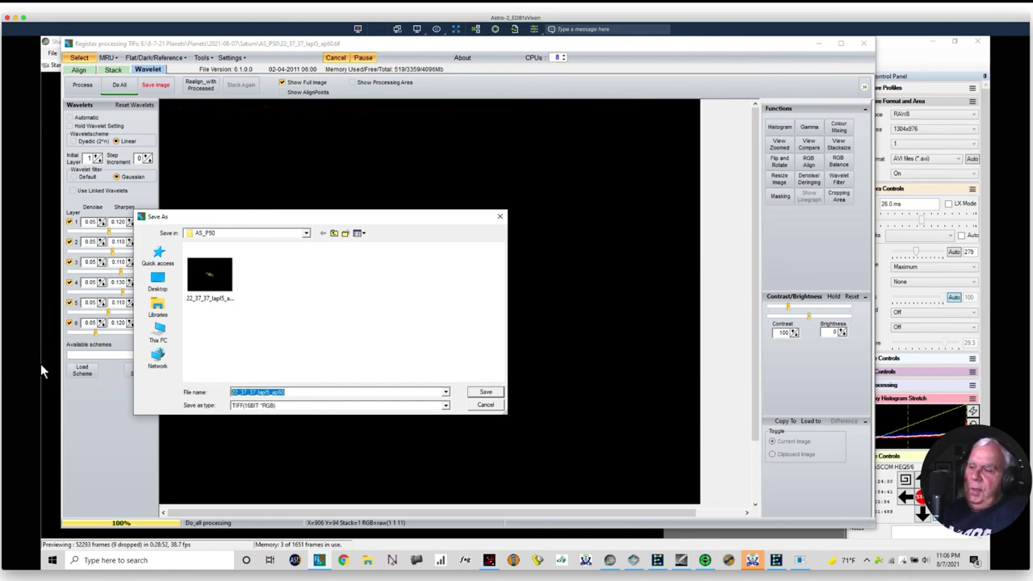
{"action": "type", "text": "Saturn 1"}
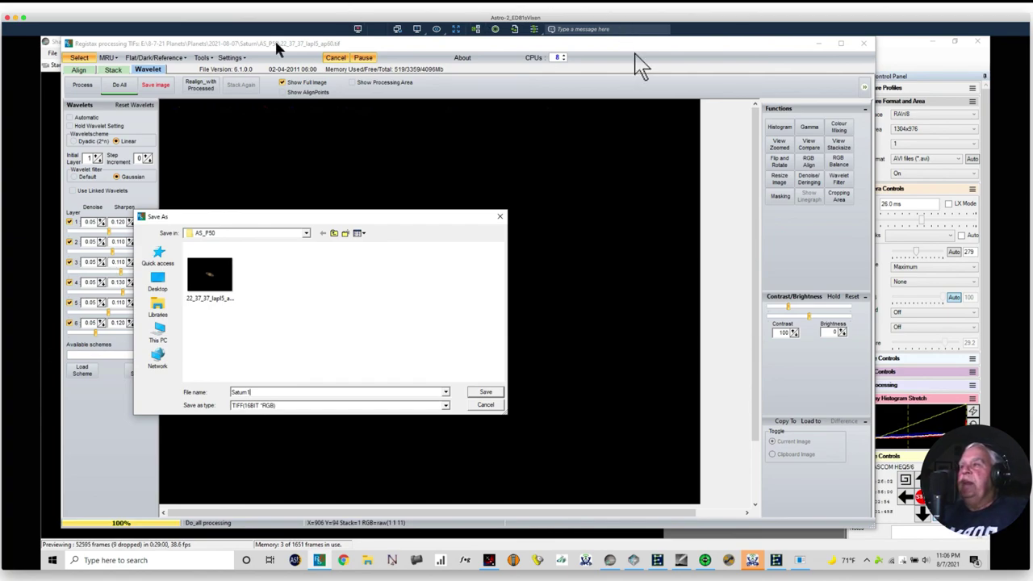
{"action": "left_click", "coordinate": [491, 394]}
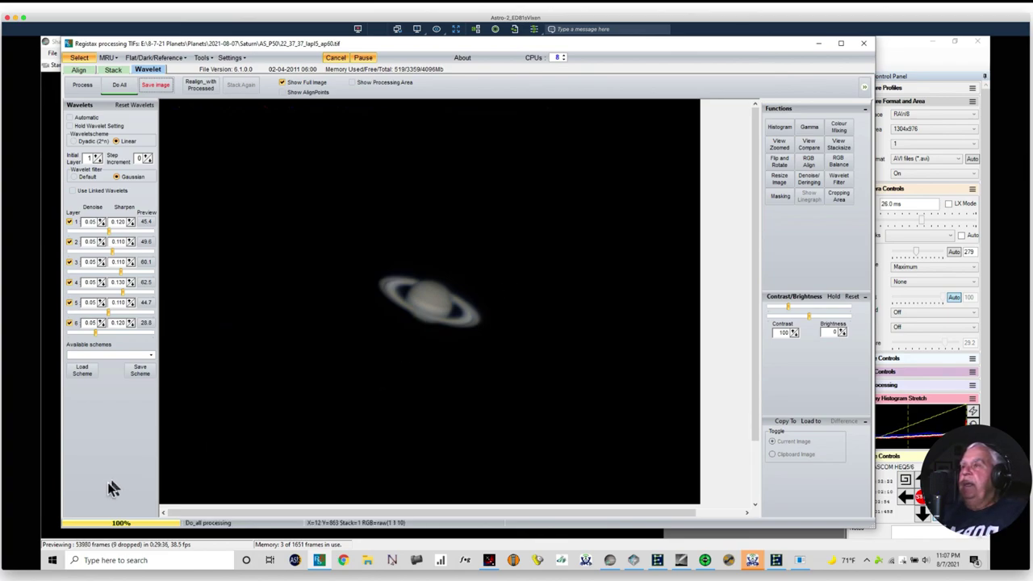
Step: Close RegiStax, cut SharpCap's exposure from 26.0 ms to 13.9 ms, and bring up PHD2 Guiding
{"action": "left_click", "coordinate": [863, 46]}
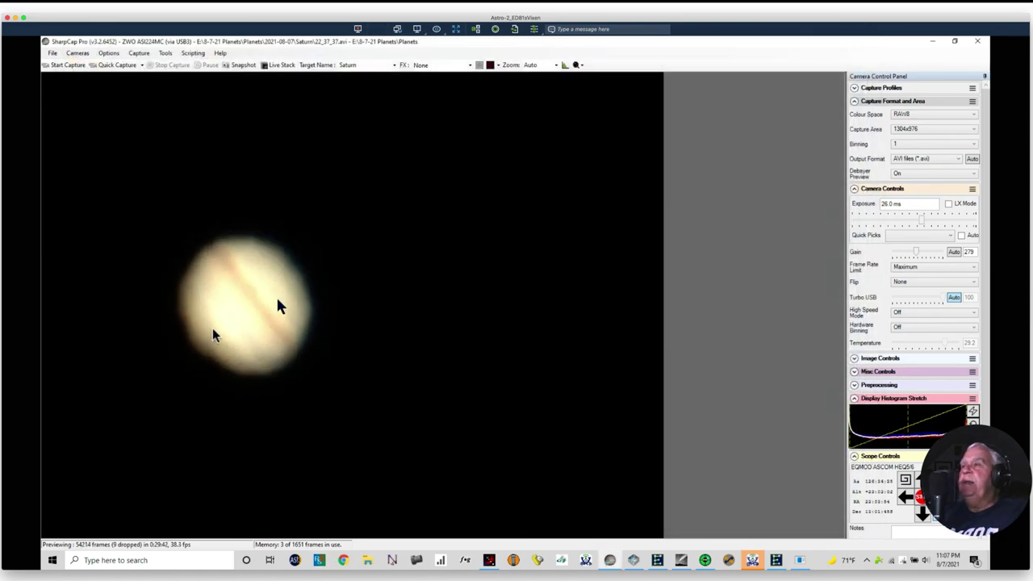
{"action": "left_click", "coordinate": [916, 226]}
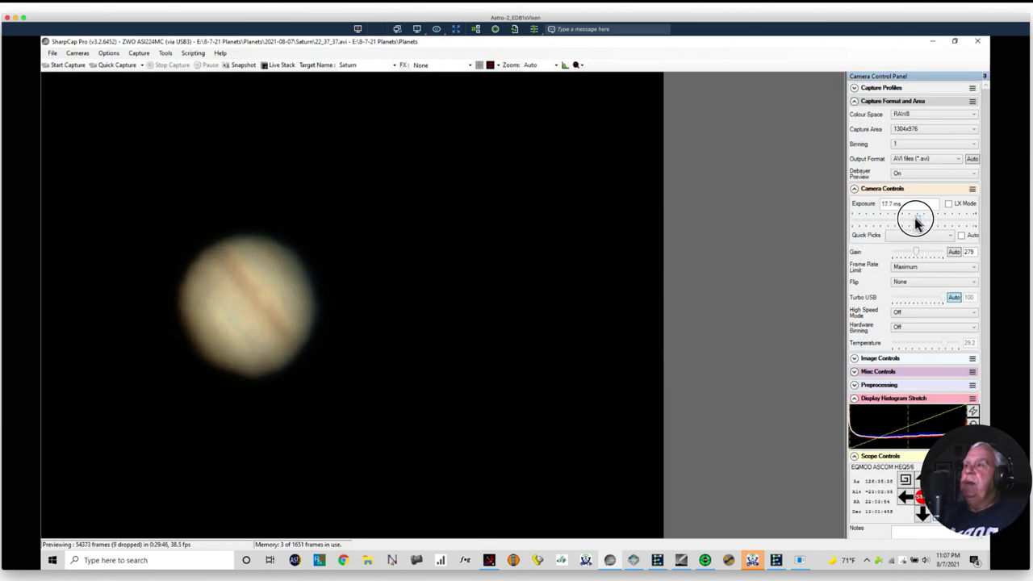
{"action": "left_click_drag", "start_coordinate": [916, 224], "coordinate": [913, 218]}
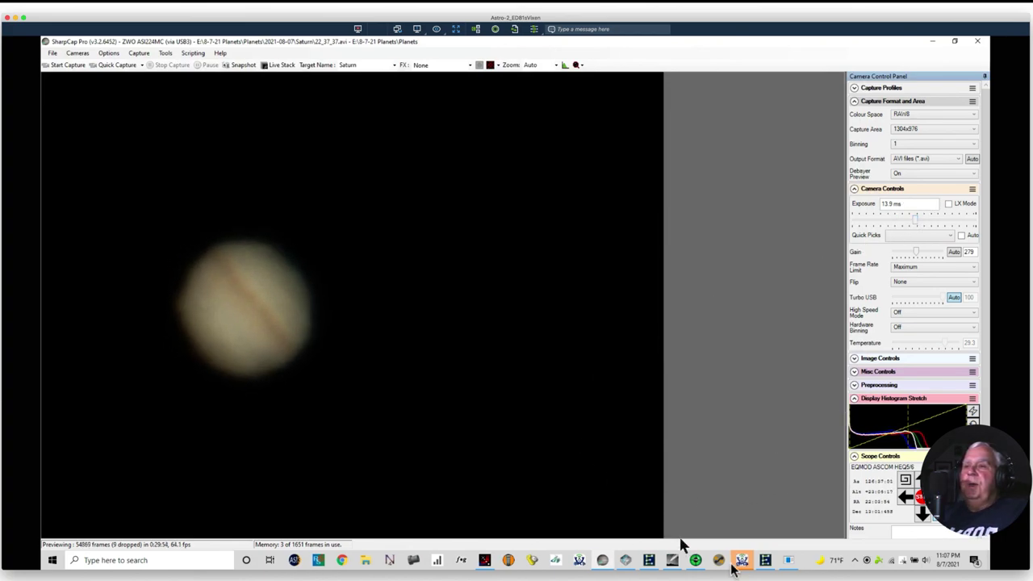
{"action": "left_click", "coordinate": [697, 563]}
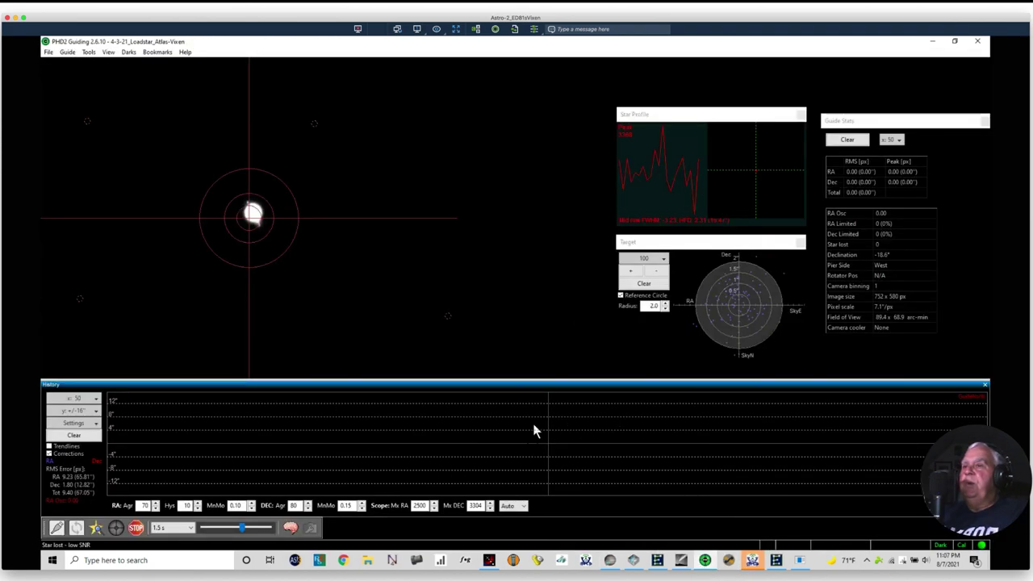
Step: In EQMOD, nudge the mount east twice, north twice, south three times and west once
{"action": "left_click", "coordinate": [752, 560]}
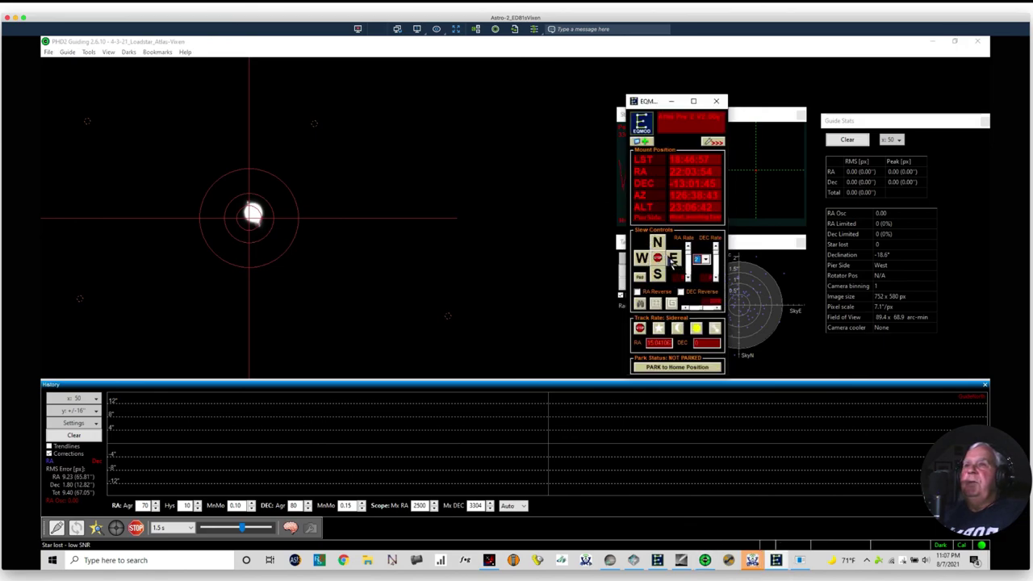
{"action": "left_click", "coordinate": [674, 260]}
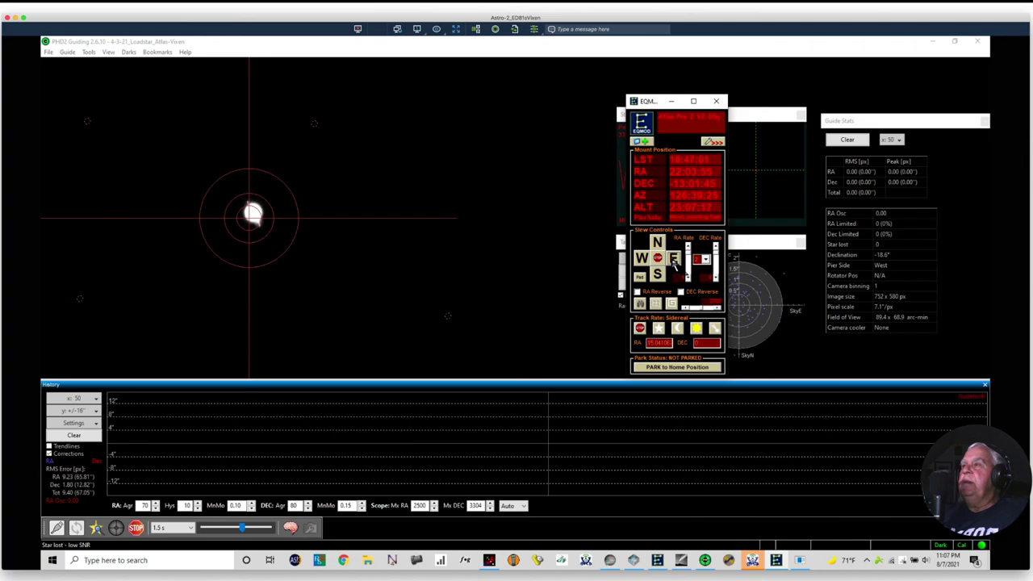
{"action": "left_click", "coordinate": [674, 262]}
{"action": "left_click", "coordinate": [663, 244]}
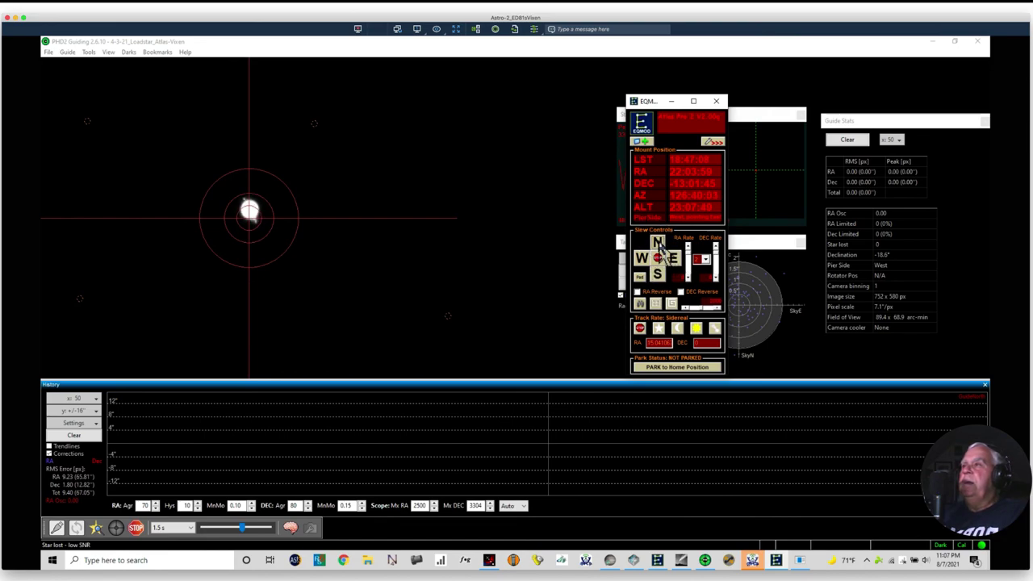
{"action": "left_click", "coordinate": [662, 244]}
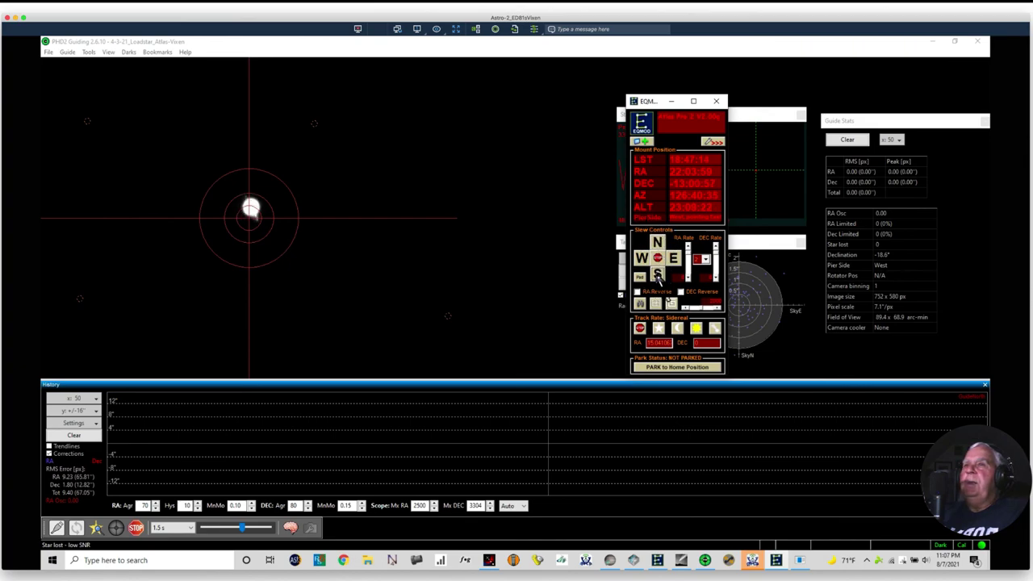
{"action": "left_click", "coordinate": [659, 275]}
{"action": "left_click", "coordinate": [659, 275]}
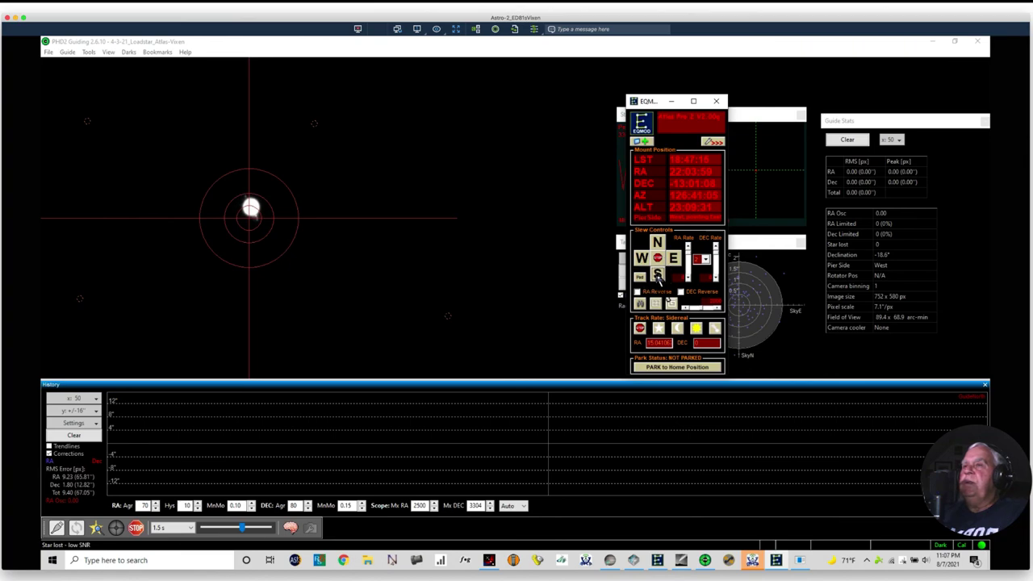
{"action": "left_click", "coordinate": [659, 275]}
{"action": "left_click", "coordinate": [637, 258]}
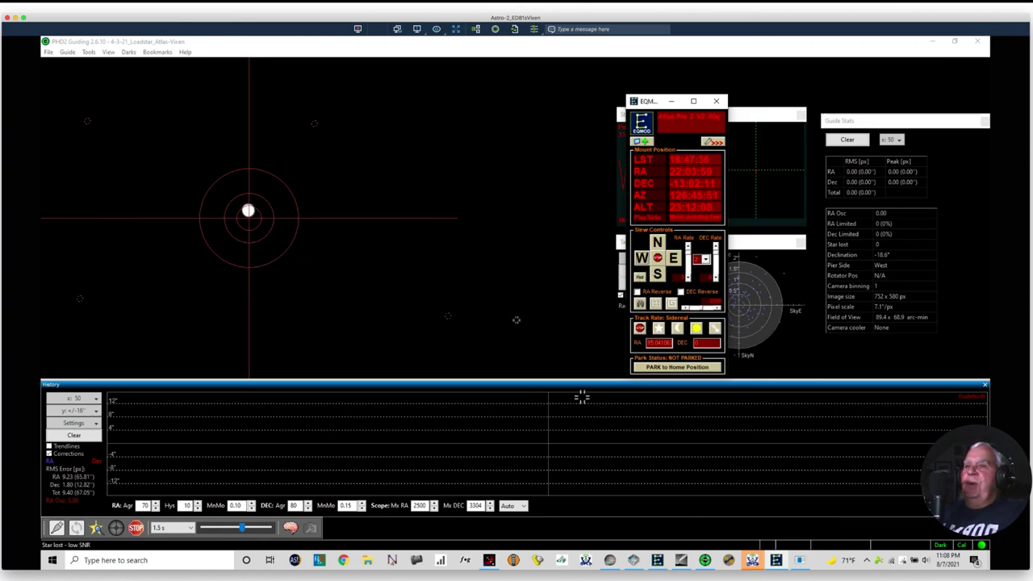
Step: Set SharpCap's exposure to 12.7 ms, then return to PHD2 Guiding
{"action": "left_click", "coordinate": [609, 564]}
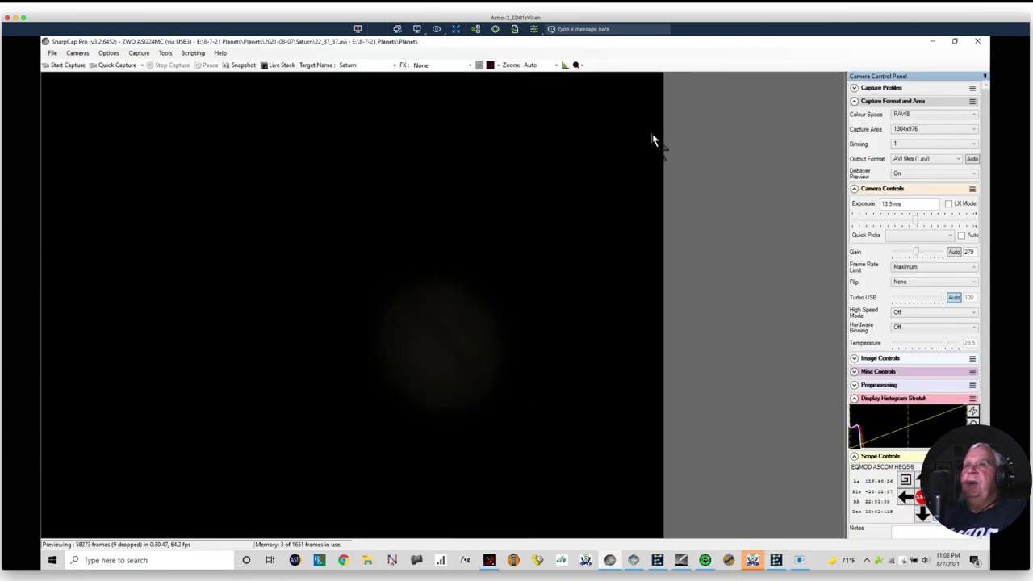
{"action": "left_click", "coordinate": [918, 224]}
{"action": "mouse_move", "coordinate": [917, 224]}
{"action": "left_mouse_down"}
{"action": "mouse_move", "coordinate": [963, 225]}
{"action": "mouse_move", "coordinate": [898, 224]}
{"action": "mouse_move", "coordinate": [917, 224]}
{"action": "left_mouse_up"}
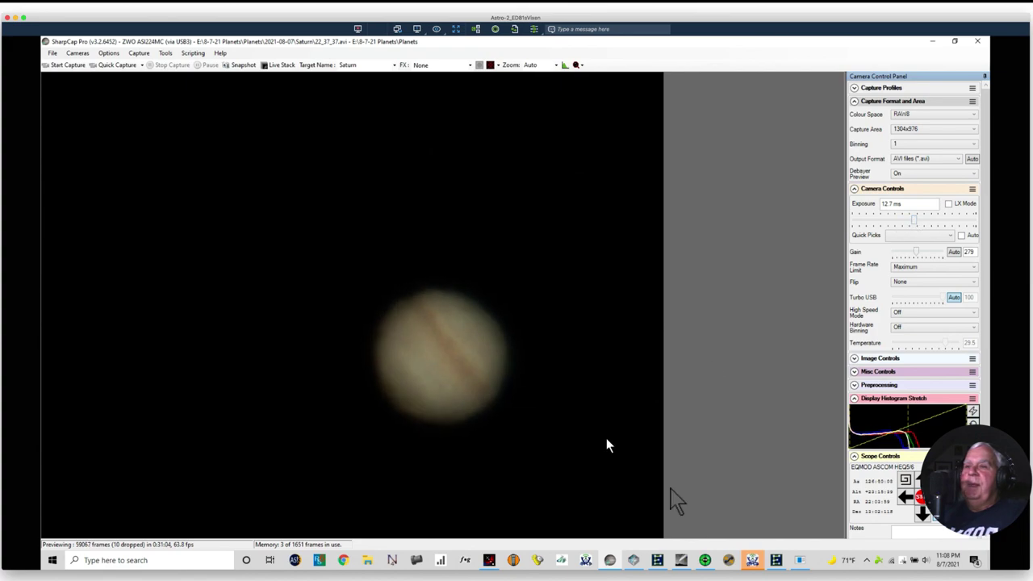
{"action": "left_click", "coordinate": [705, 565]}
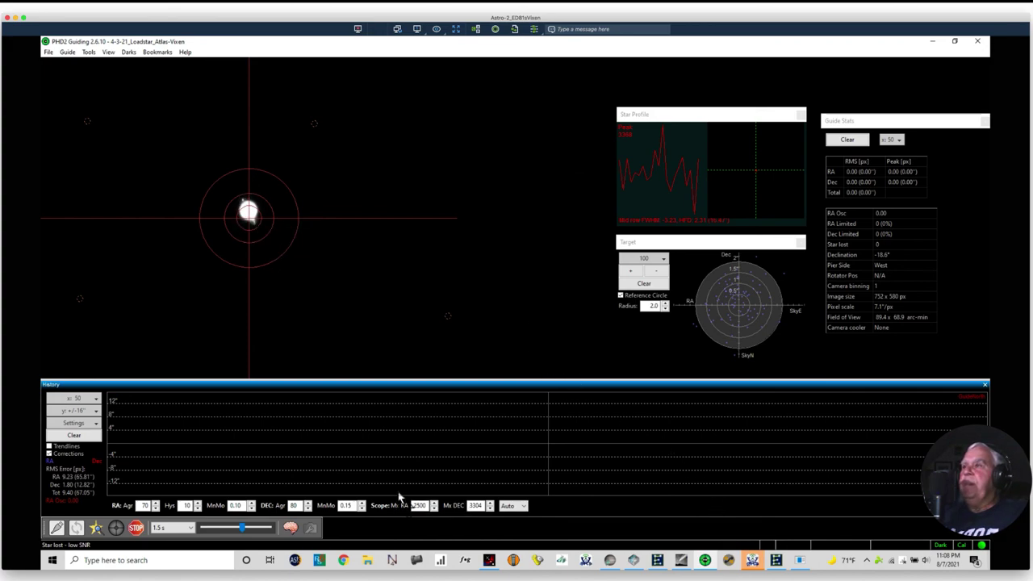
{"action": "left_click", "coordinate": [728, 562]}
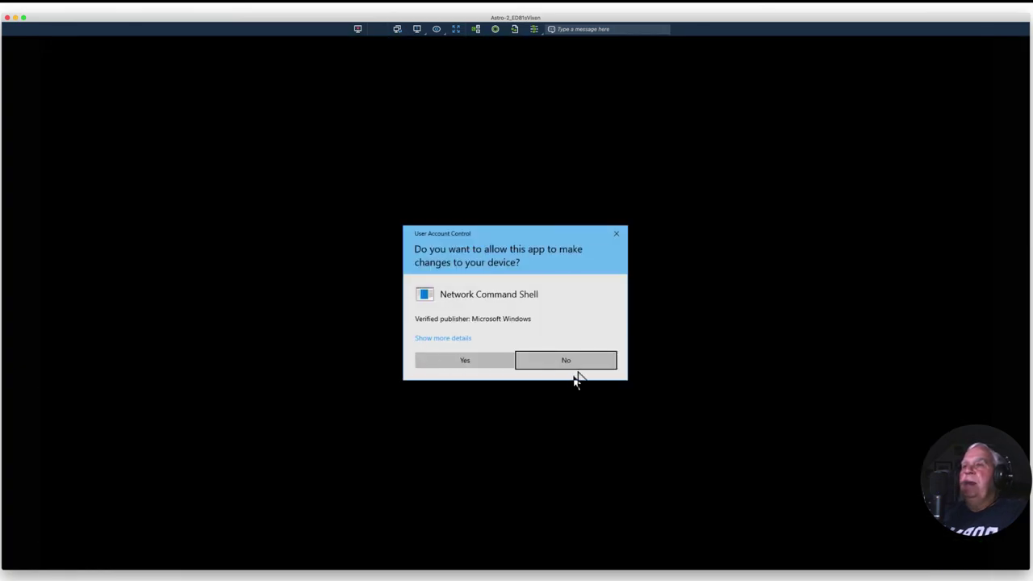
{"action": "left_click", "coordinate": [573, 364]}
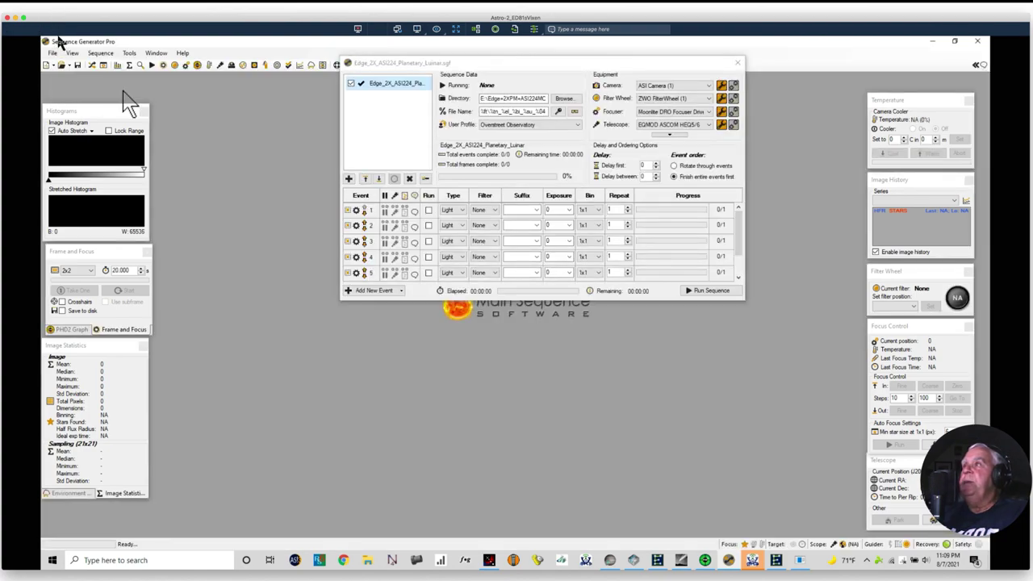
{"action": "left_click", "coordinate": [53, 53]}
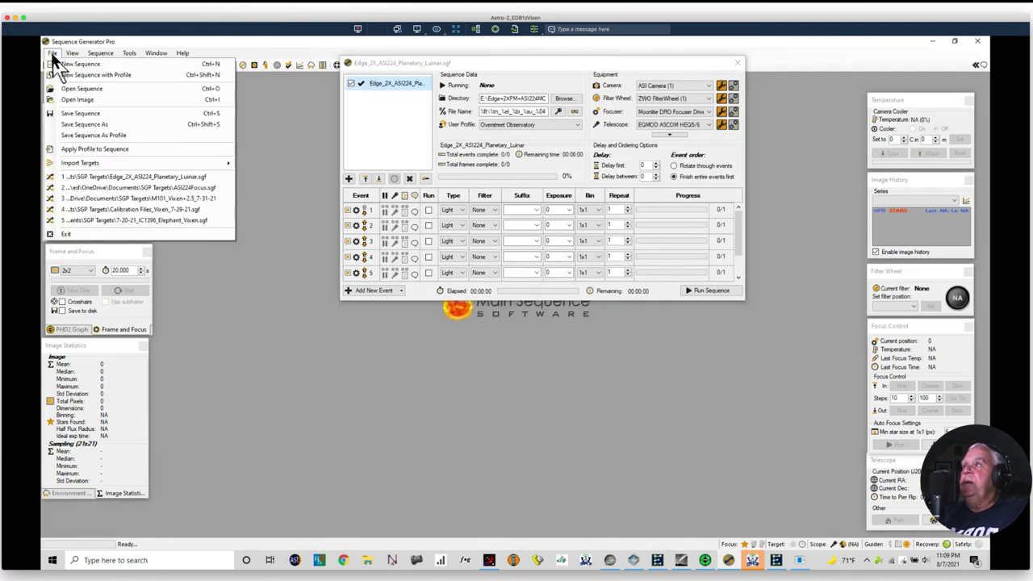
{"action": "left_click", "coordinate": [79, 234]}
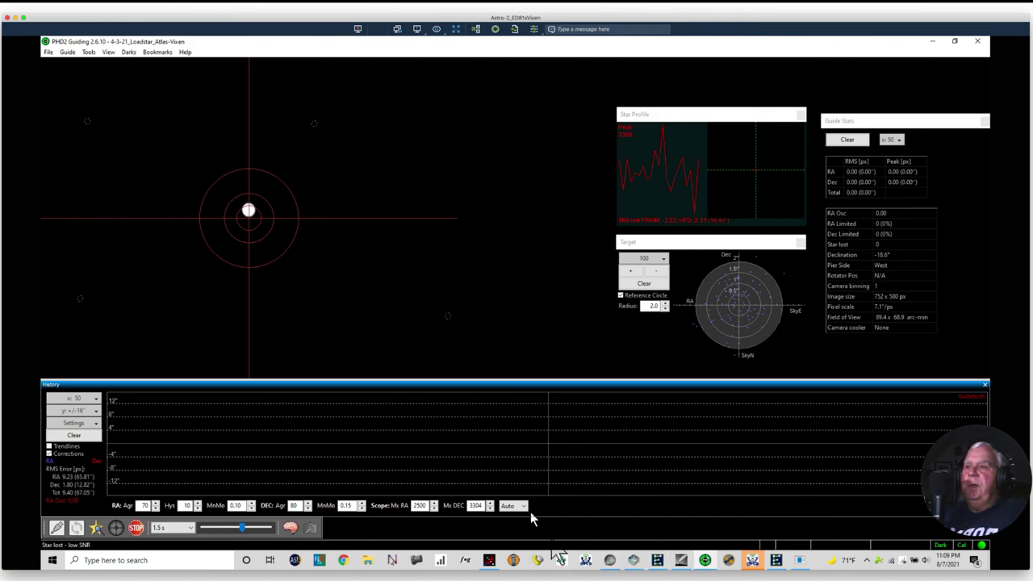
Step: Switch to SharpCap and lengthen the exposure to 78.1 ms to brighten the planet preview
{"action": "left_click", "coordinate": [609, 565]}
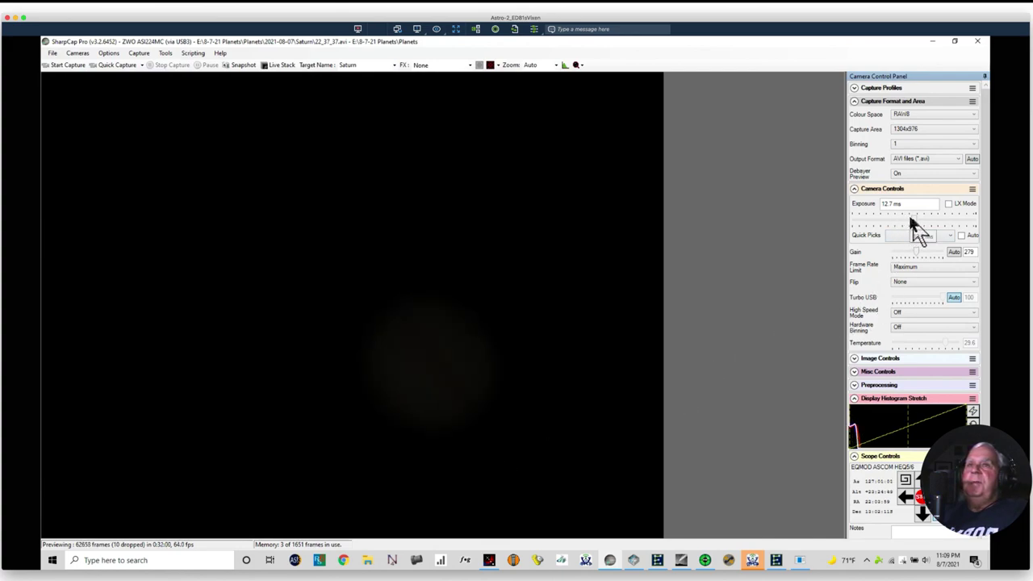
{"action": "left_click_drag", "start_coordinate": [910, 216], "coordinate": [936, 226]}
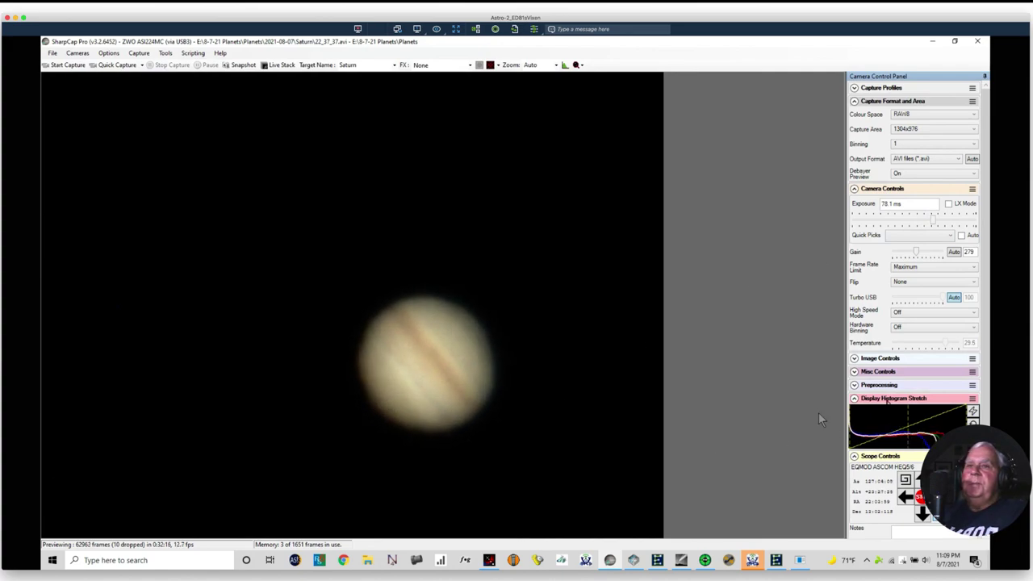
{"action": "left_click", "coordinate": [787, 361]}
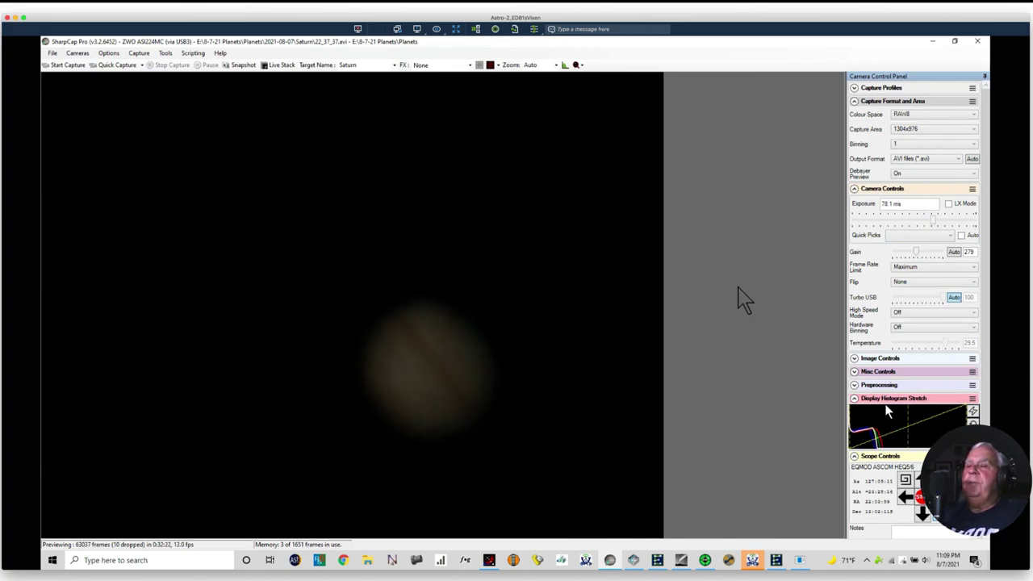
{"action": "left_click", "coordinate": [718, 265]}
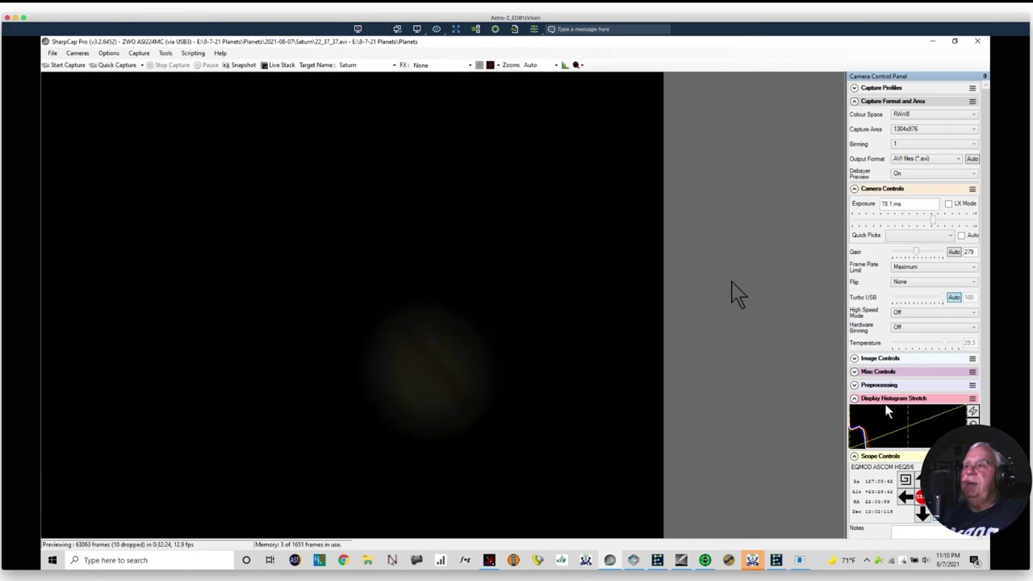